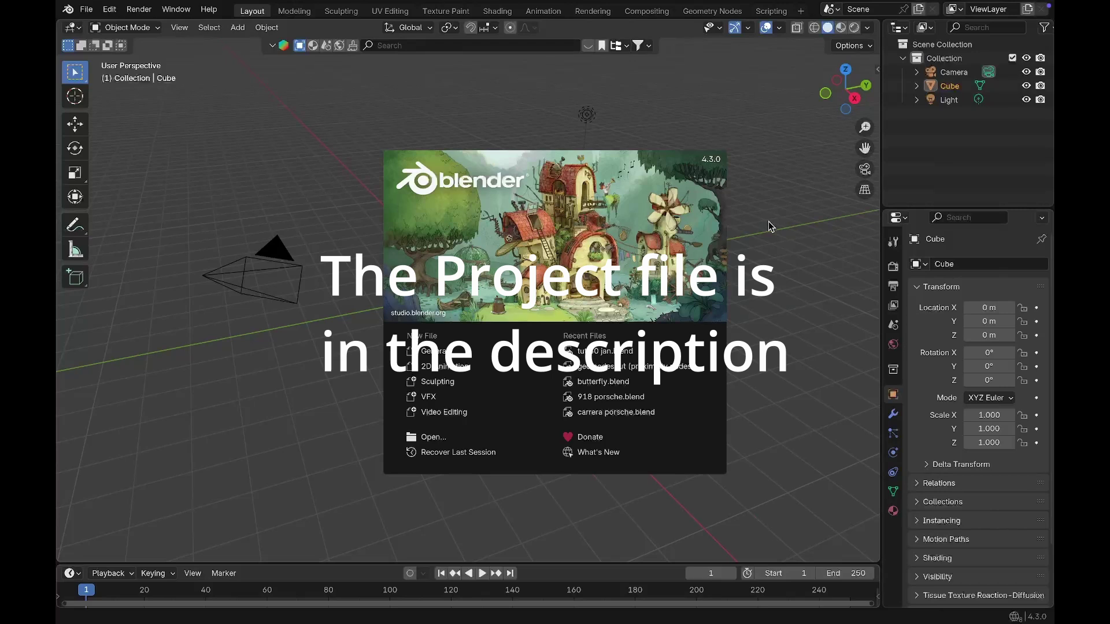
Step: Delete all the default objects from the scene
{"action": "left_click", "coordinate": [769, 225]}
{"action": "key", "text": "a"}
{"action": "key", "text": "x"}
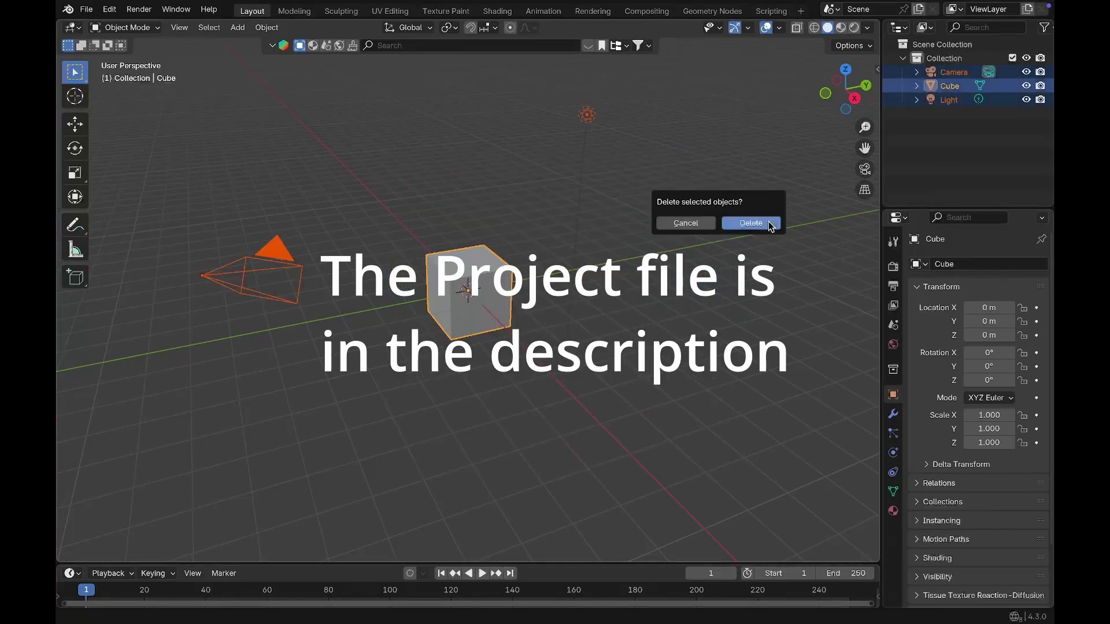
{"action": "left_click", "coordinate": [769, 226]}
Step: Add a cube mesh at the origin and hide it in the viewport
{"action": "key", "text": "shift+a"}
{"action": "mouse_move", "coordinate": [751, 241]}
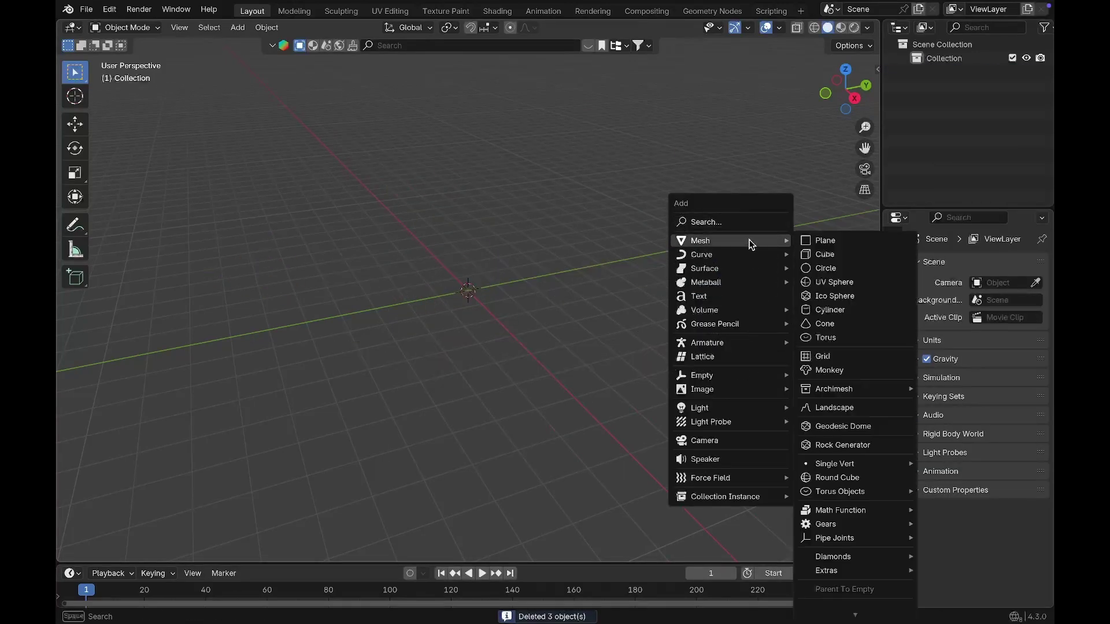
{"action": "left_click", "coordinate": [849, 254]}
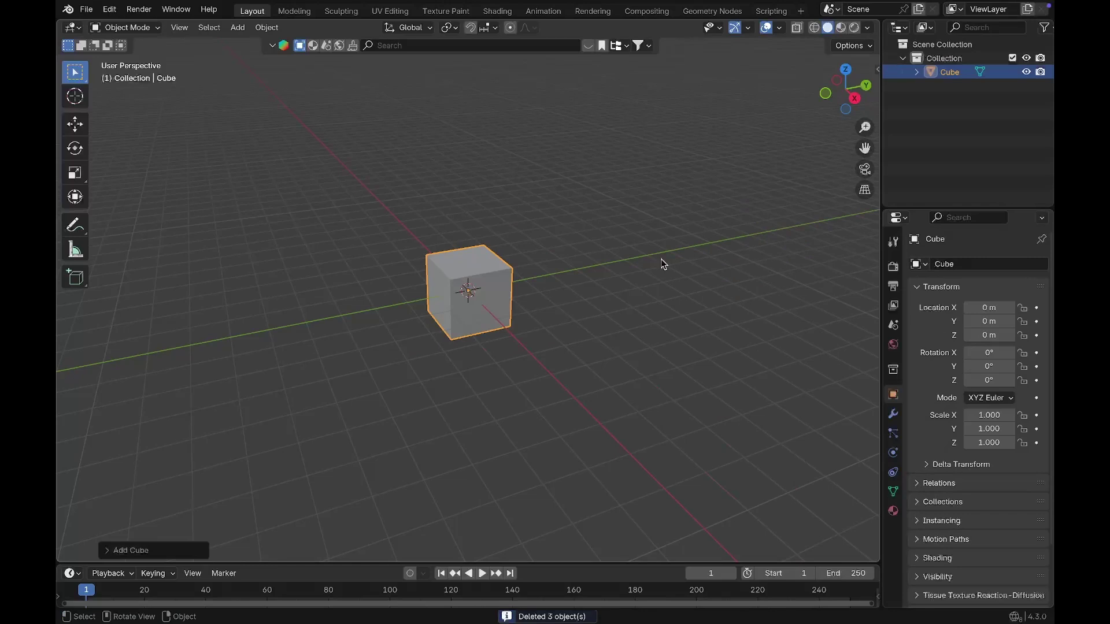
{"action": "key", "text": "h"}
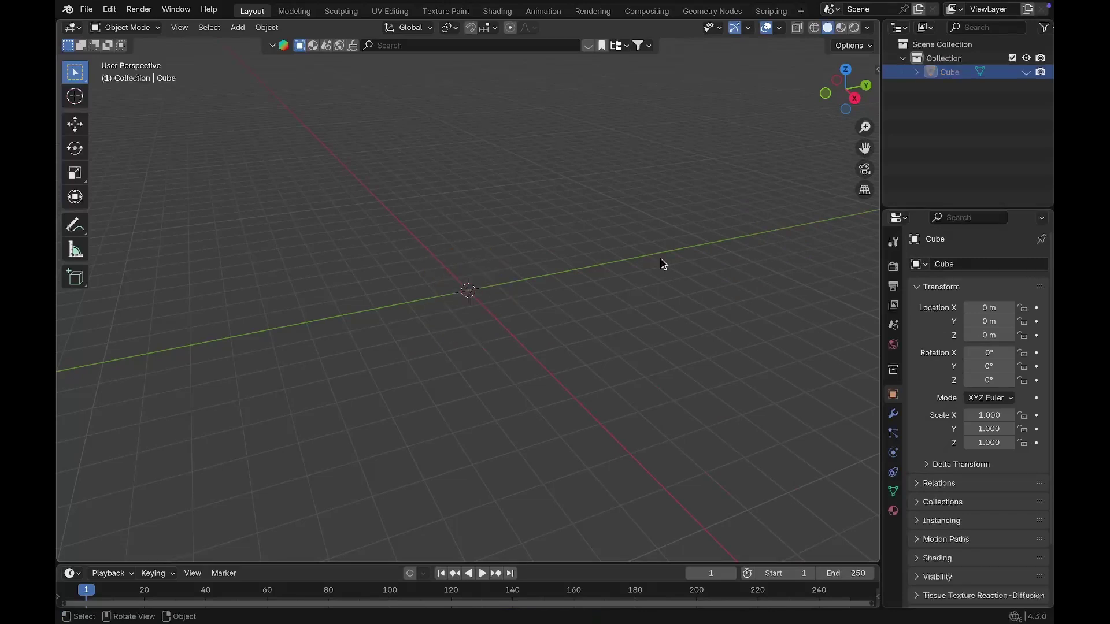
Step: Add a plane mesh at the origin
{"action": "key", "text": "shift+a"}
{"action": "mouse_move", "coordinate": [663, 265]}
{"action": "left_click", "coordinate": [749, 261]}
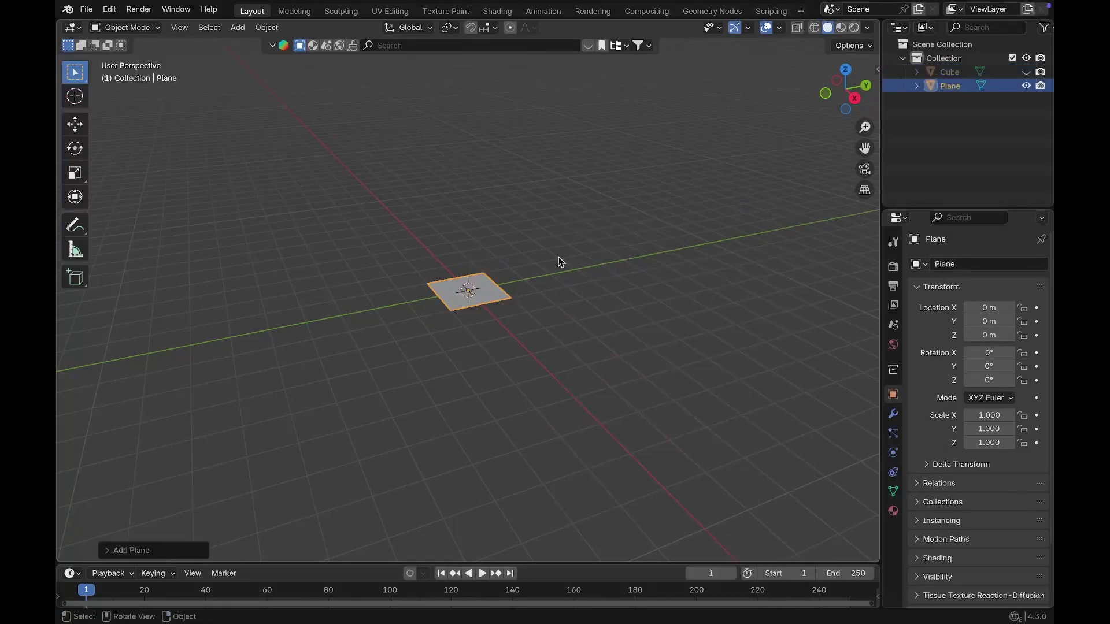
{"action": "middle_click_drag", "start_coordinate": [558, 256], "coordinate": [573, 283]}
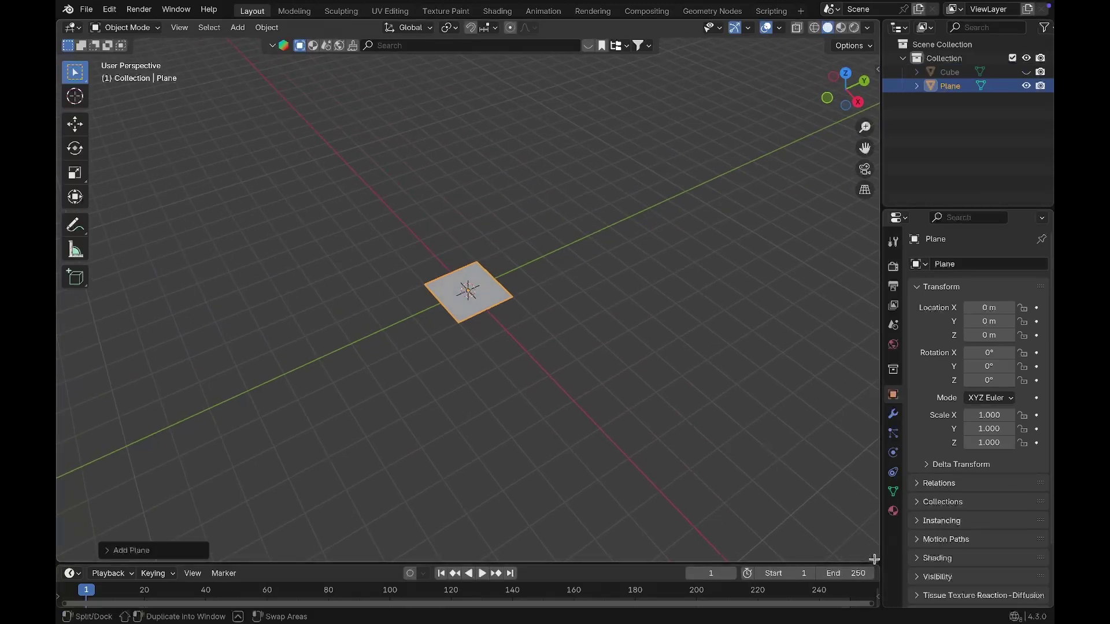
Step: Split the 3D viewport horizontally and turn the lower area into a Geometry Node Editor without its sidebar
{"action": "left_click_drag", "start_coordinate": [874, 559], "coordinate": [738, 275]}
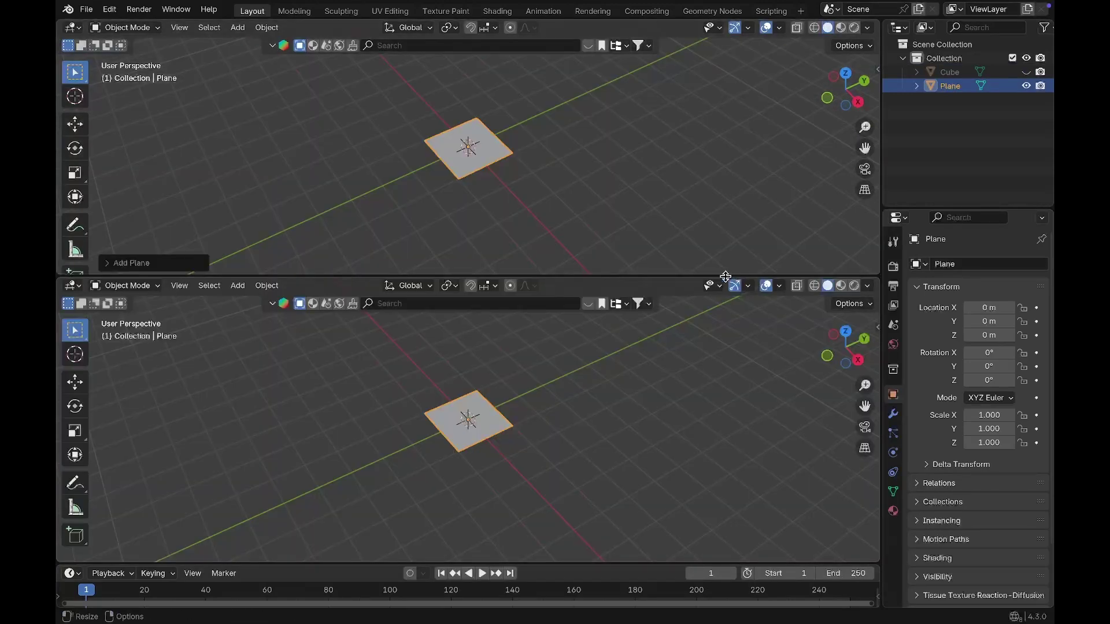
{"action": "left_click", "coordinate": [73, 285]}
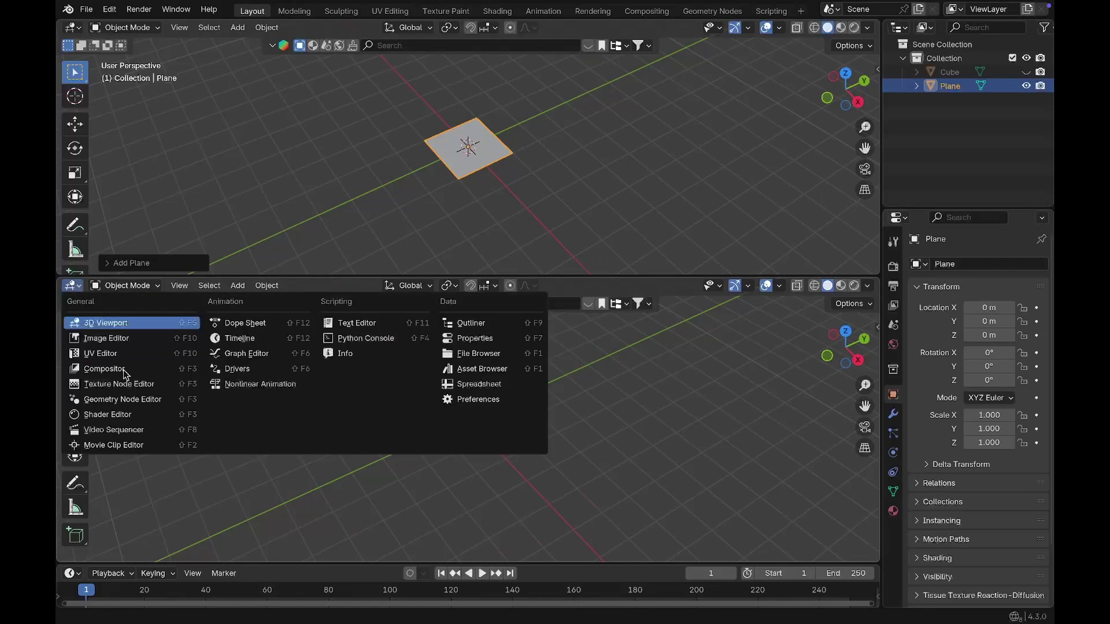
{"action": "left_click", "coordinate": [126, 401]}
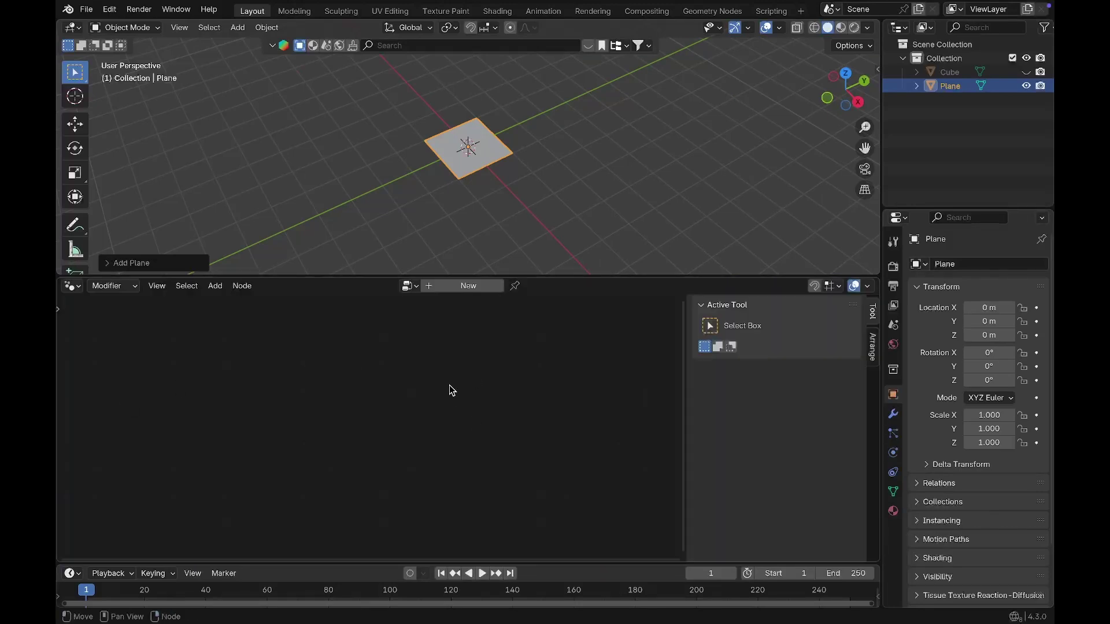
{"action": "key", "text": "n"}
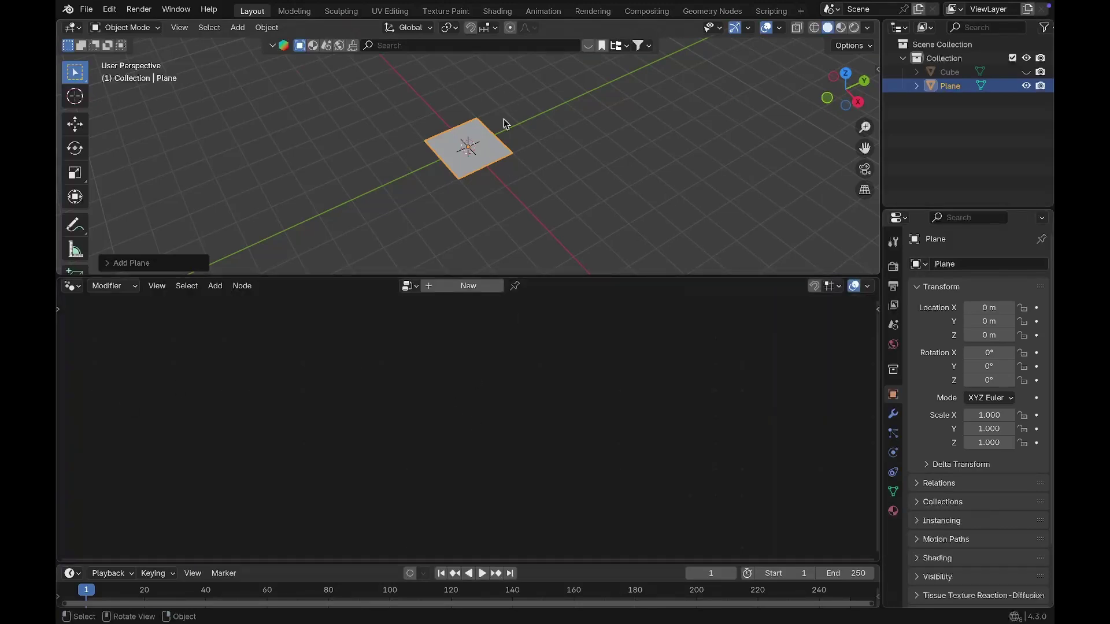
Step: Create a new geometry node tree on the plane and connect a Grid node's Mesh output to the Group Output
{"action": "left_click", "coordinate": [469, 286]}
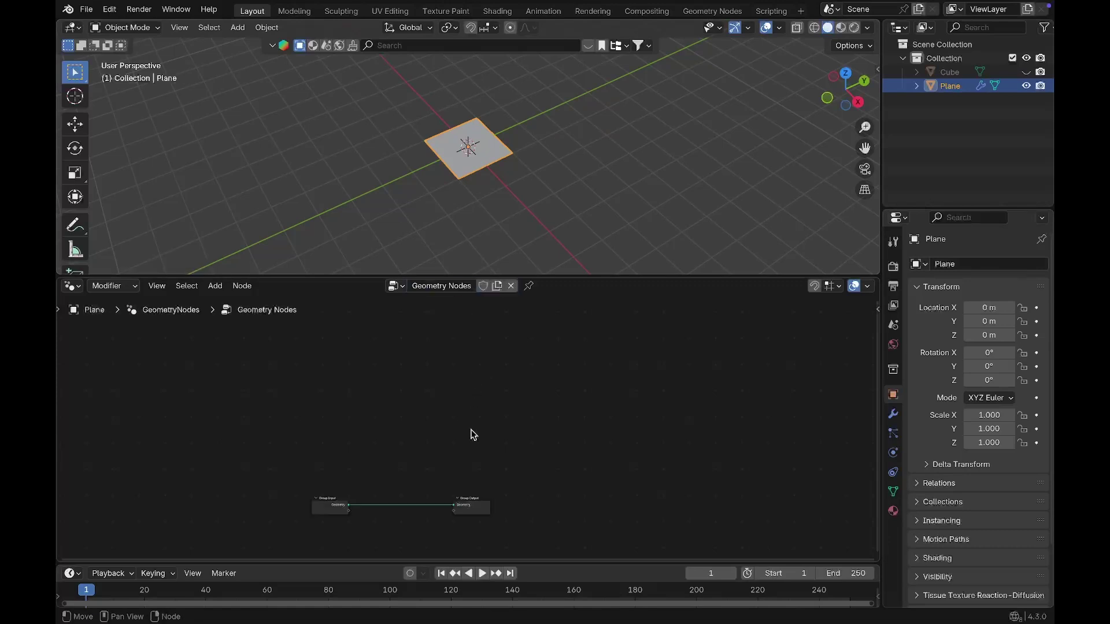
{"action": "scroll", "coordinate": [470, 432], "scroll_direction": "up", "scroll_amount": 4}
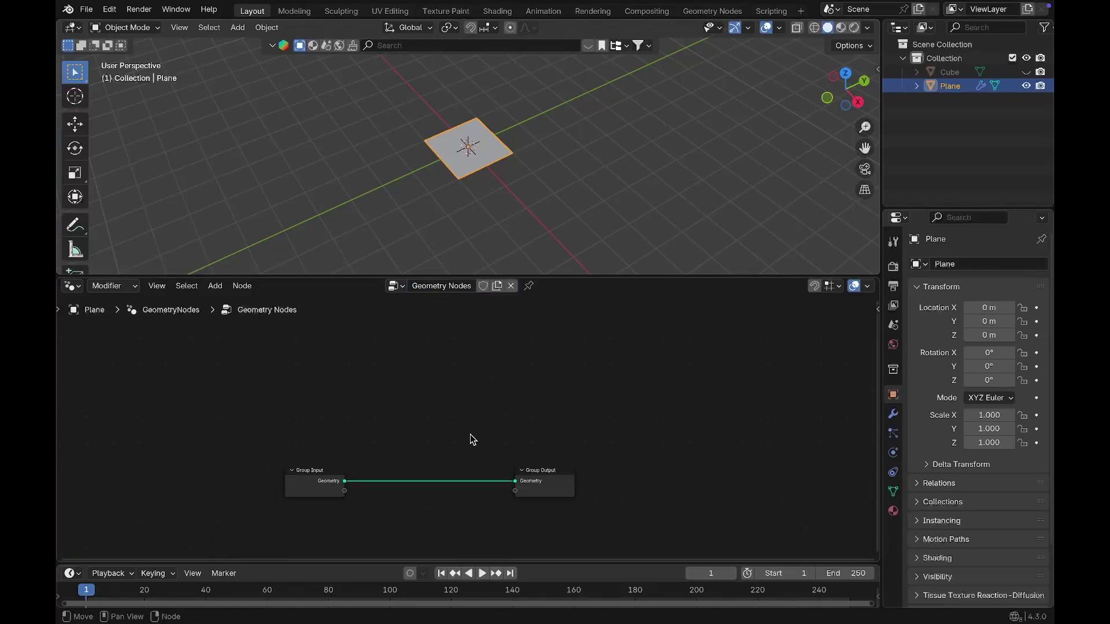
{"action": "key", "text": "shift+a"}
{"action": "type", "text": "gr"}
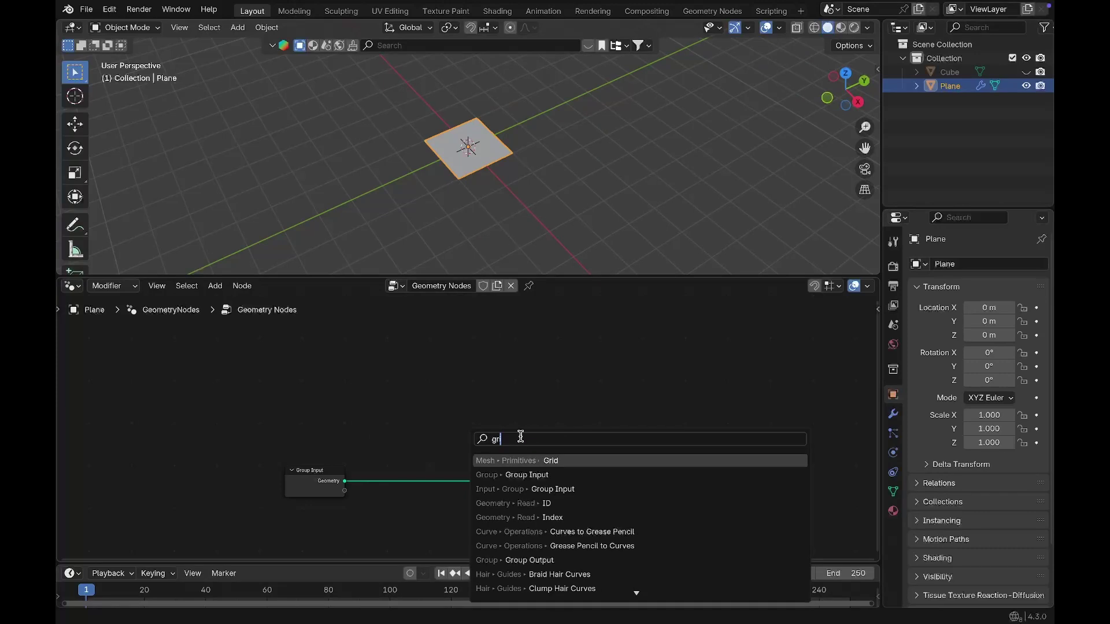
{"action": "left_click", "coordinate": [509, 460]}
{"action": "left_click", "coordinate": [478, 401]}
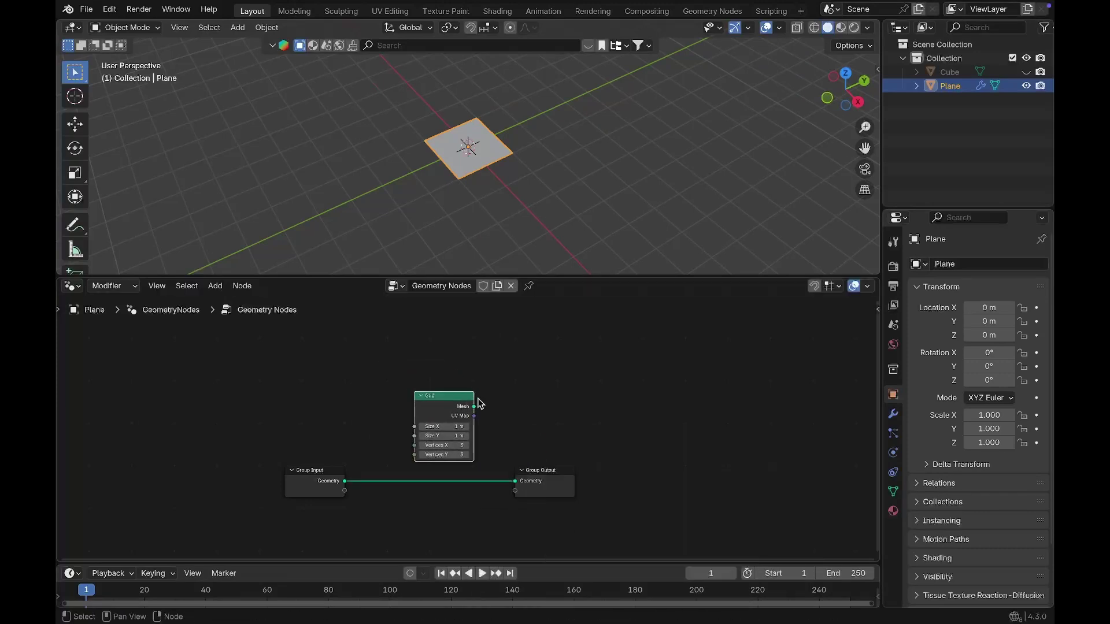
{"action": "left_click_drag", "start_coordinate": [475, 406], "coordinate": [523, 482]}
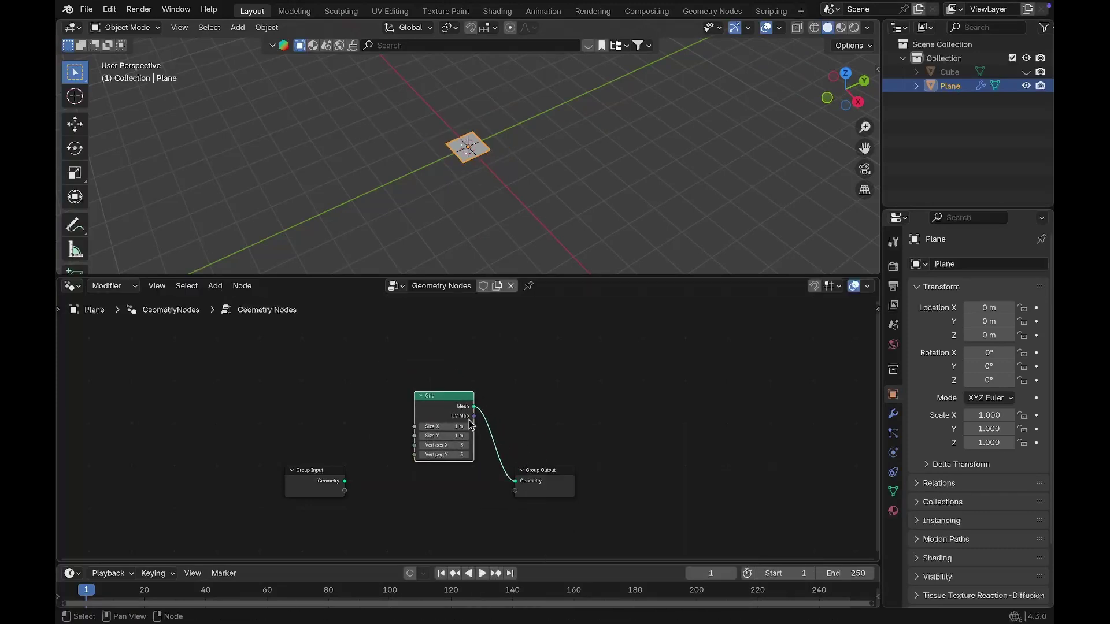
{"action": "left_click_drag", "start_coordinate": [439, 401], "coordinate": [379, 400]}
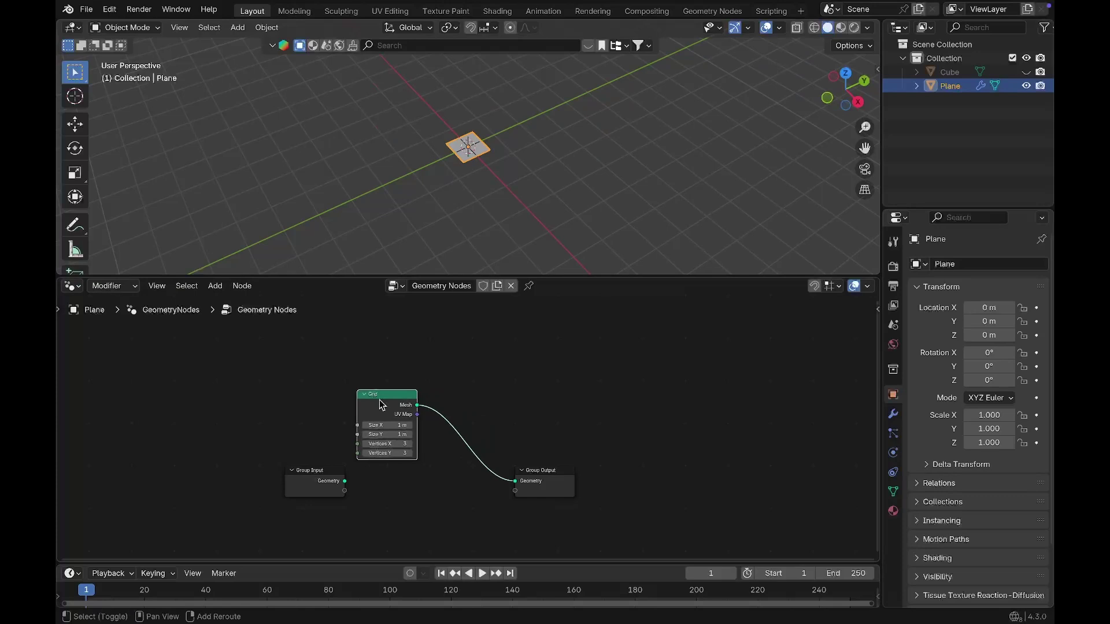
Step: Insert a Mesh to Points node between the Grid and Group Output and set its mode to Faces
{"action": "key", "text": "shift+a"}
{"action": "type", "text": "mesh"}
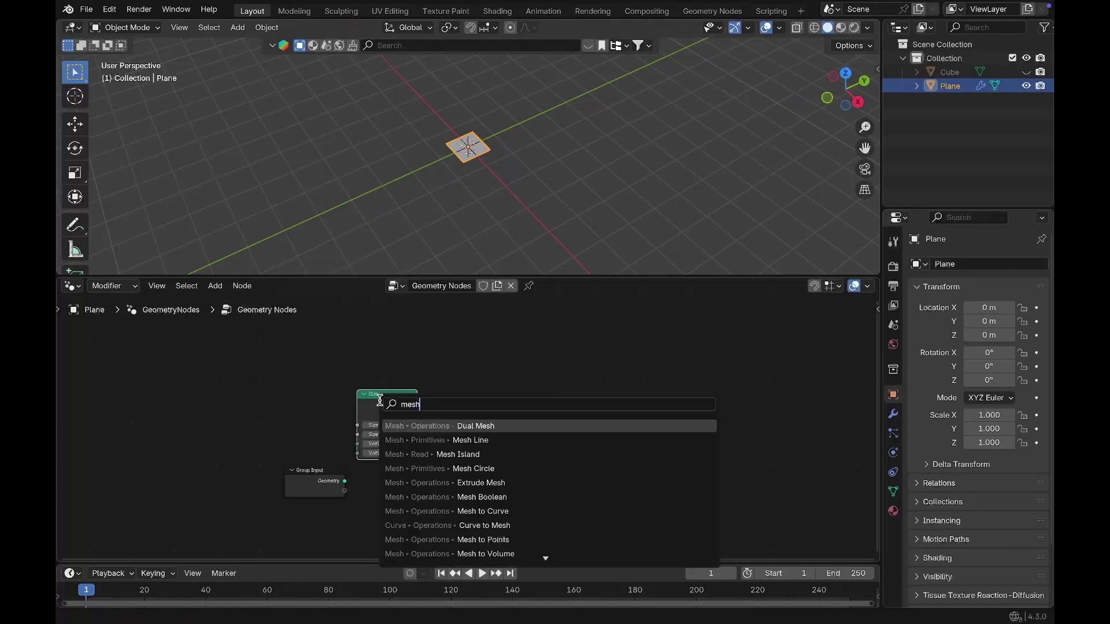
{"action": "left_click", "coordinate": [444, 540]}
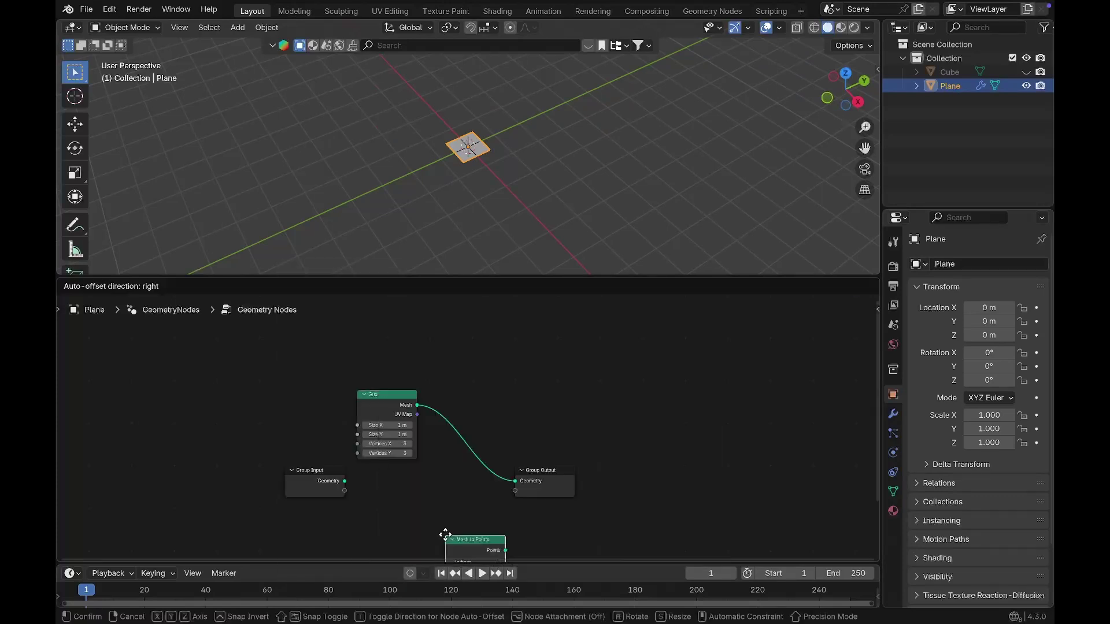
{"action": "left_click", "coordinate": [456, 422]}
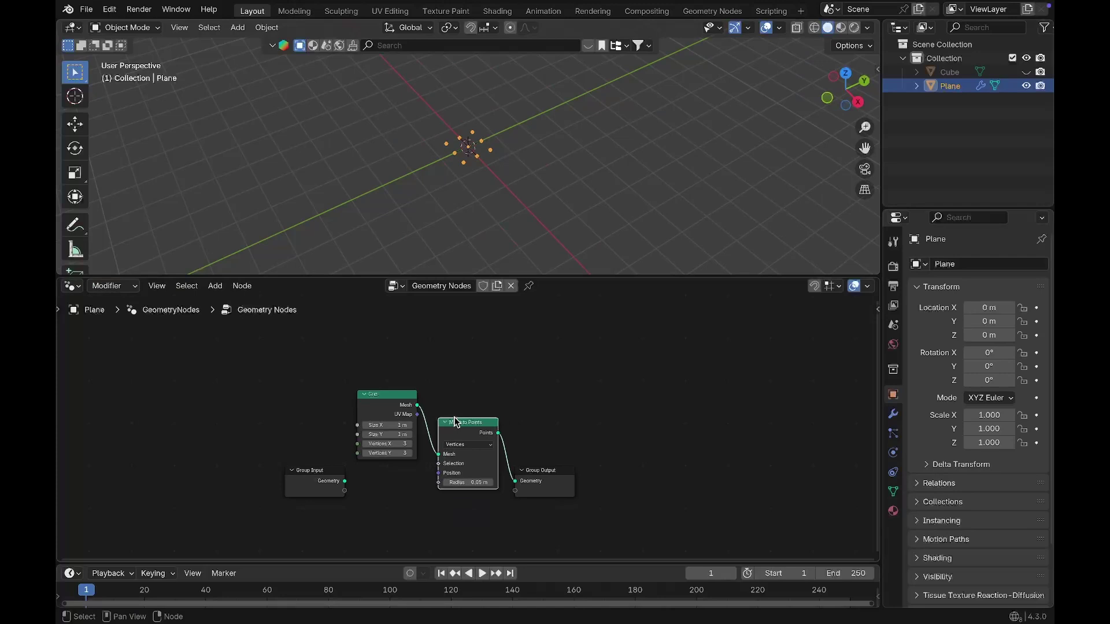
{"action": "left_click", "coordinate": [473, 445]}
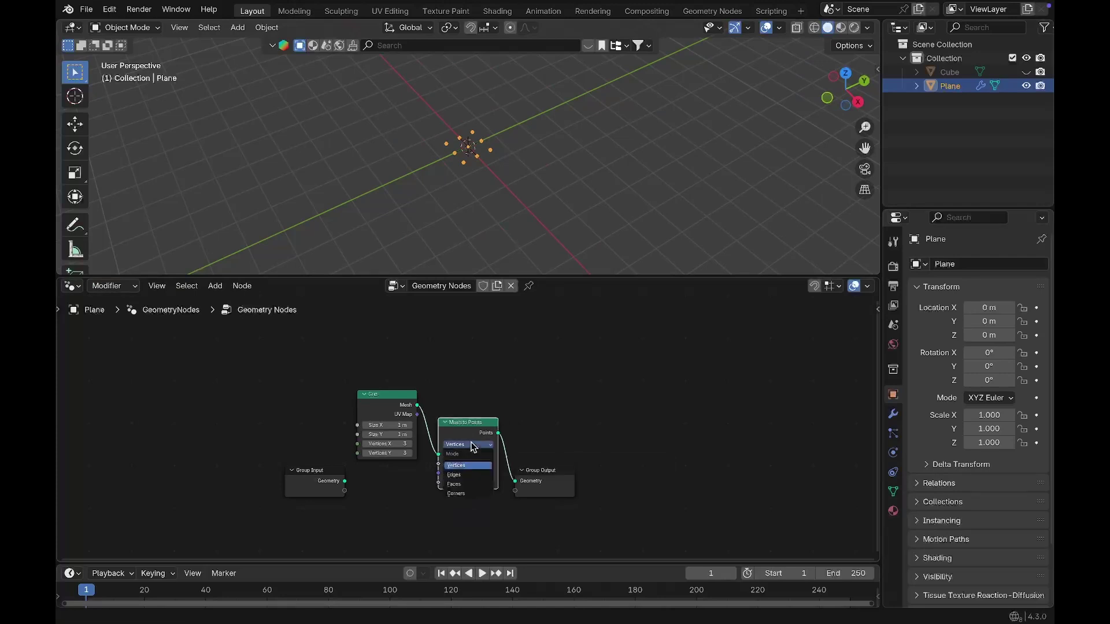
{"action": "left_click", "coordinate": [471, 484]}
{"action": "scroll", "coordinate": [473, 364], "scroll_direction": "up", "scroll_amount": 1}
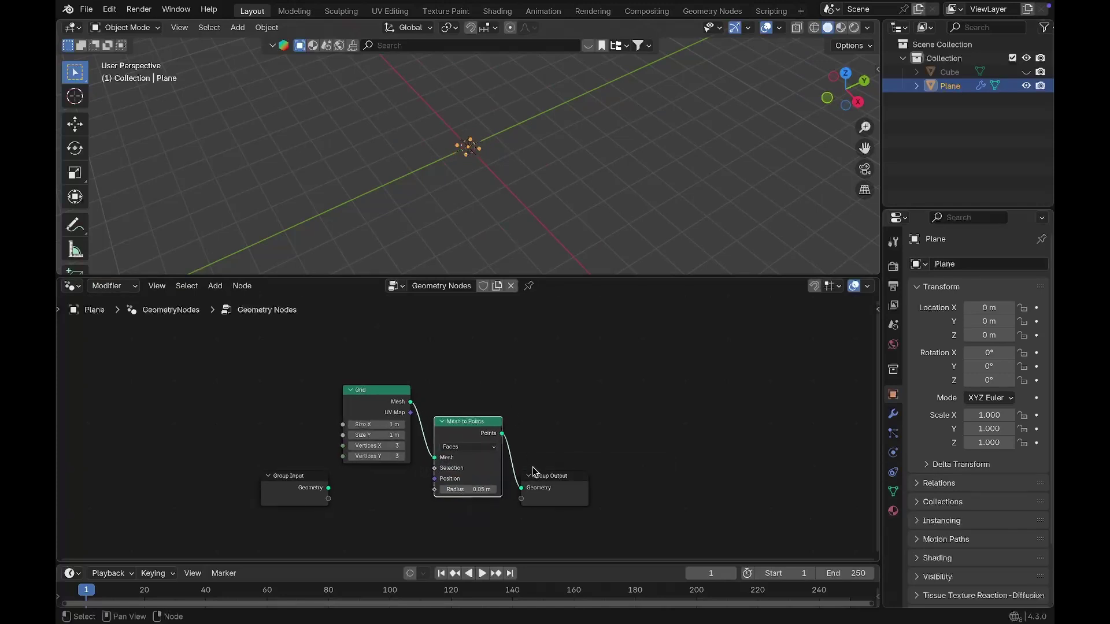
Step: Make room before the Group Output and insert an Instance on Points node after Mesh to Points
{"action": "left_click_drag", "start_coordinate": [532, 467], "coordinate": [677, 454]}
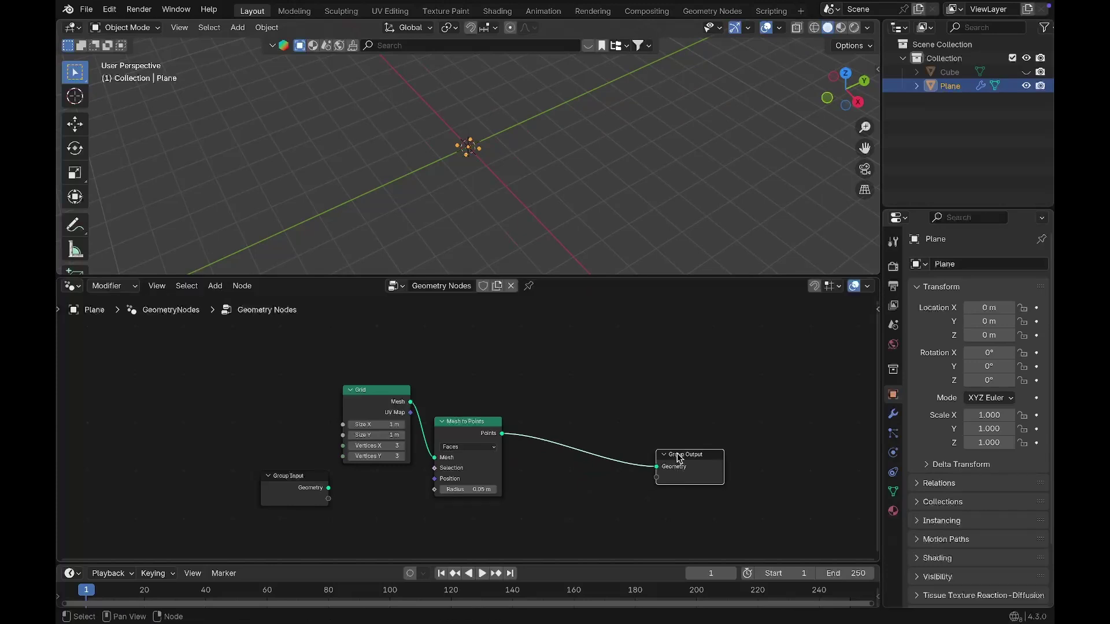
{"action": "key", "text": "shift+a"}
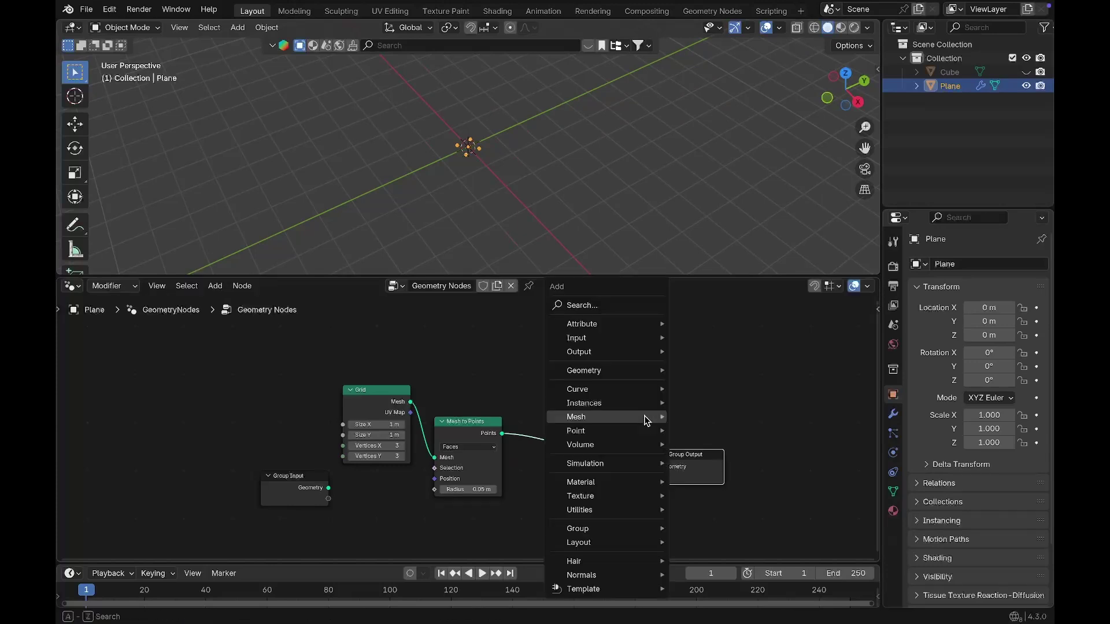
{"action": "type", "text": "Ins"}
{"action": "left_click", "coordinate": [694, 442]}
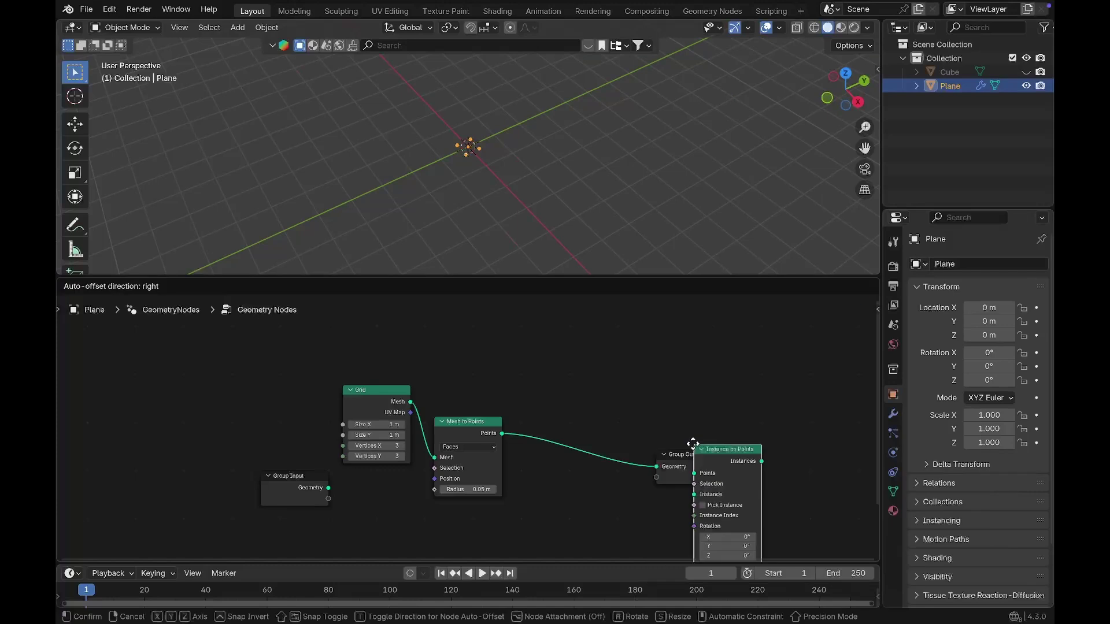
{"action": "left_click", "coordinate": [570, 410]}
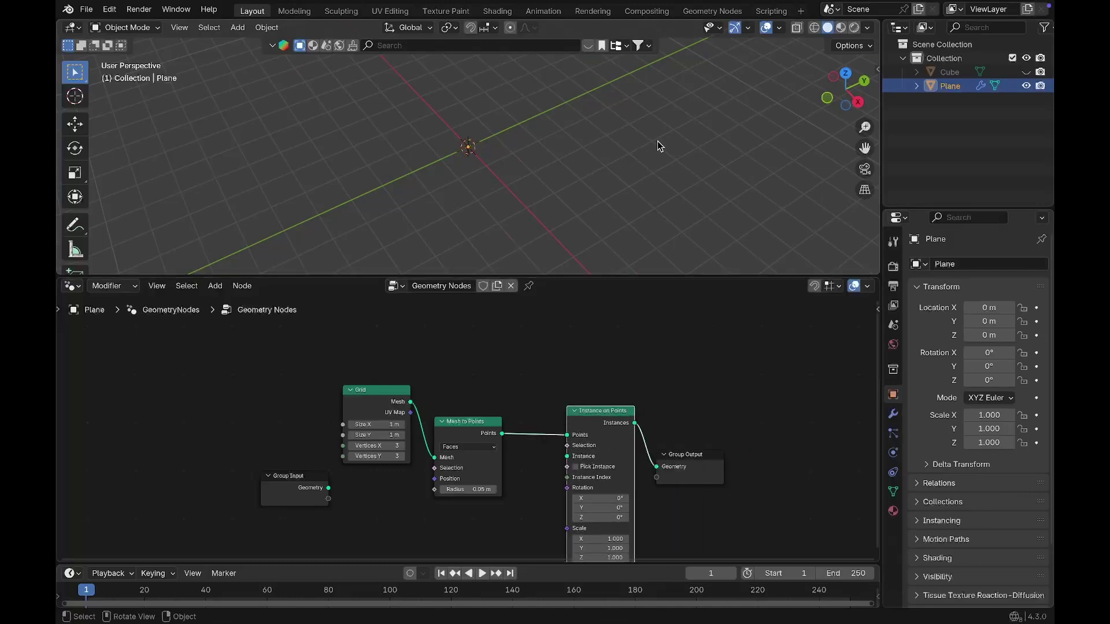
Step: Unhide the cube and flatten it from the front view by scaling it along Z to about 0.11
{"action": "scroll", "coordinate": [658, 141], "scroll_direction": "left", "scroll_amount": 3}
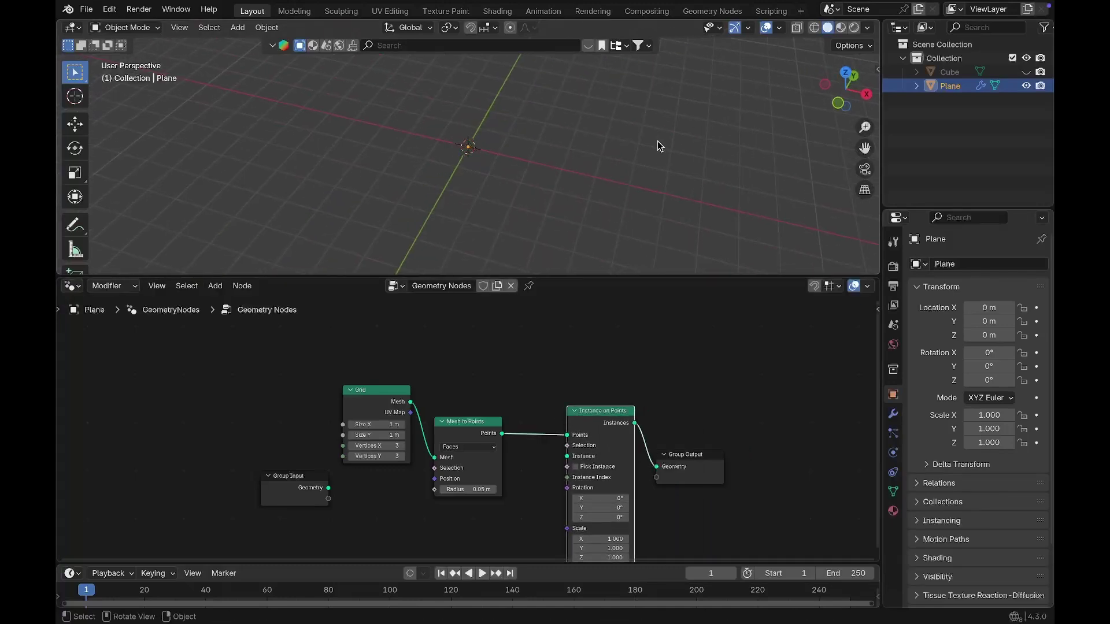
{"action": "left_click", "coordinate": [957, 71]}
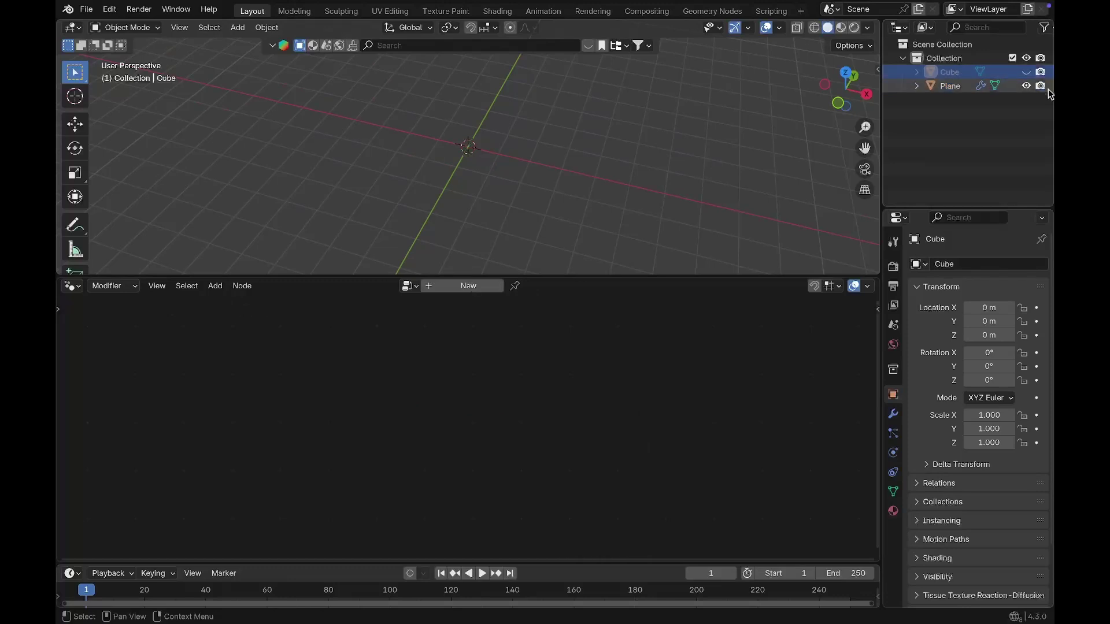
{"action": "left_click", "coordinate": [1026, 71]}
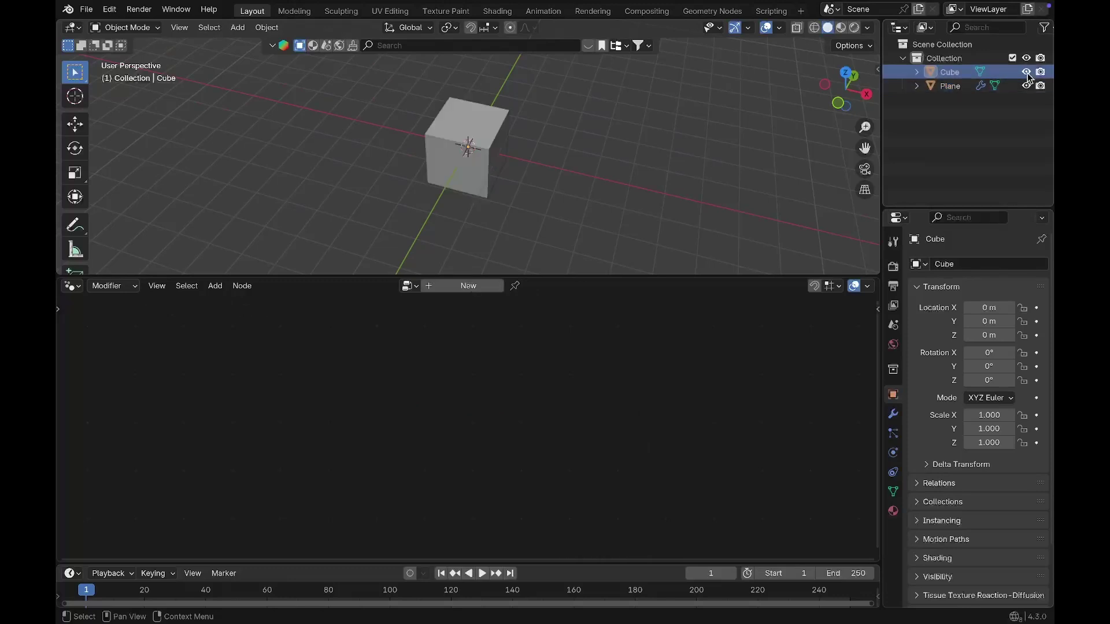
{"action": "left_click", "coordinate": [492, 115]}
{"action": "left_click", "coordinate": [837, 103]}
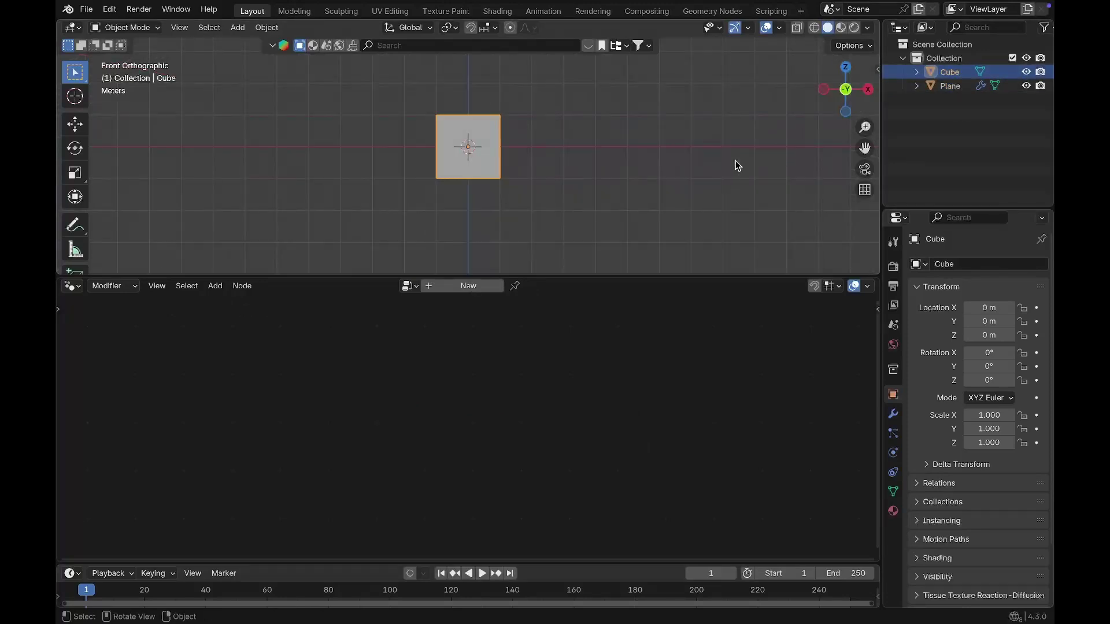
{"action": "key", "text": "s"}
{"action": "key", "text": "z"}
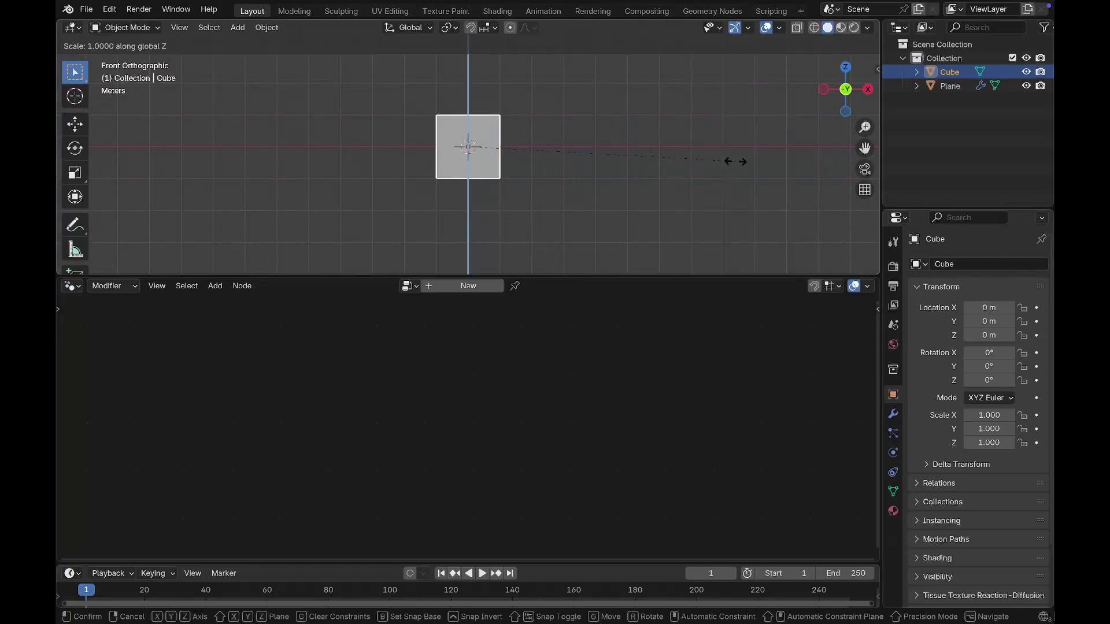
{"action": "left_click", "coordinate": [497, 148]}
Step: Bevel the flattened cube's four vertical corner edges with multiple segments and an offset of about 0.46 m, and return to Object Mode
{"action": "middle_click_drag", "start_coordinate": [497, 148], "coordinate": [497, 149]}
{"action": "key", "text": "Tab"}
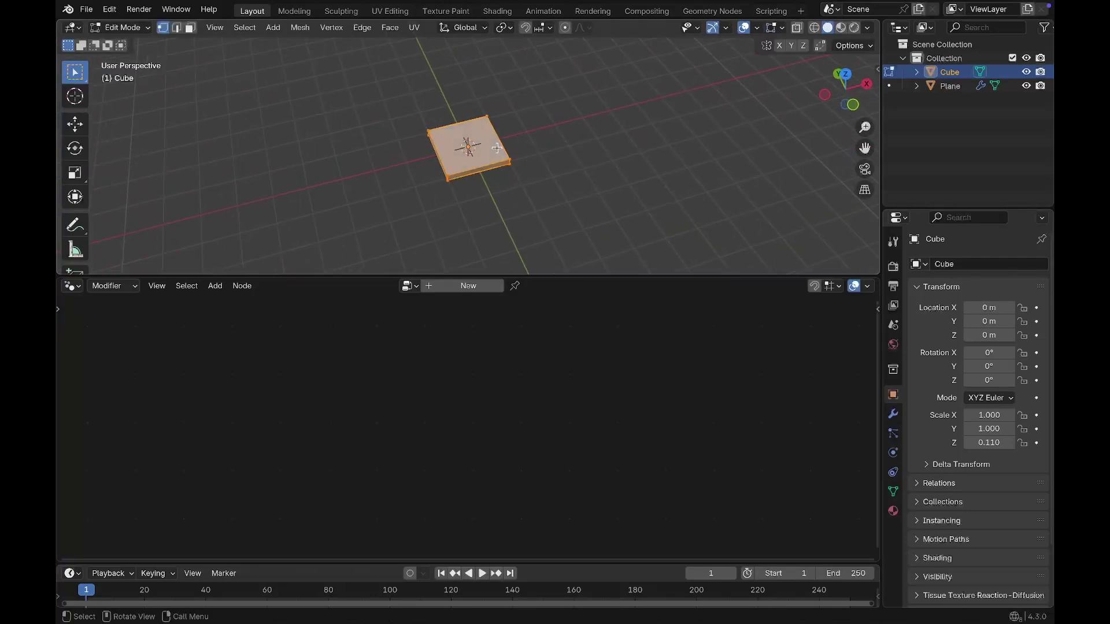
{"action": "scroll", "coordinate": [497, 148], "scroll_direction": "up", "scroll_amount": 4}
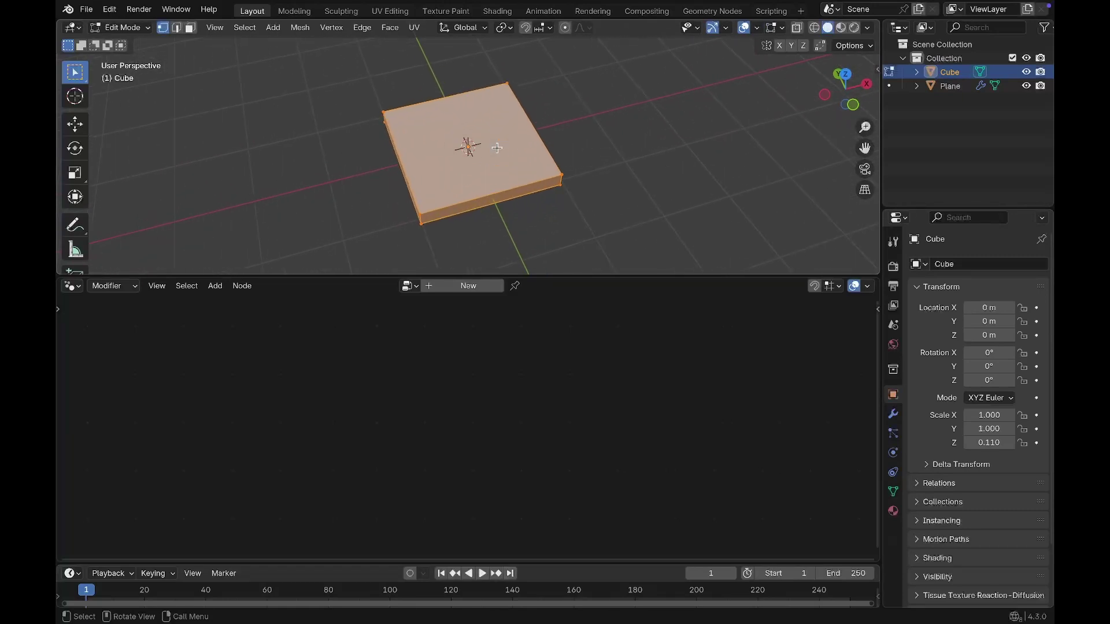
{"action": "key", "text": "2"}
{"action": "middle_click_drag", "start_coordinate": [497, 148], "coordinate": [496, 148]}
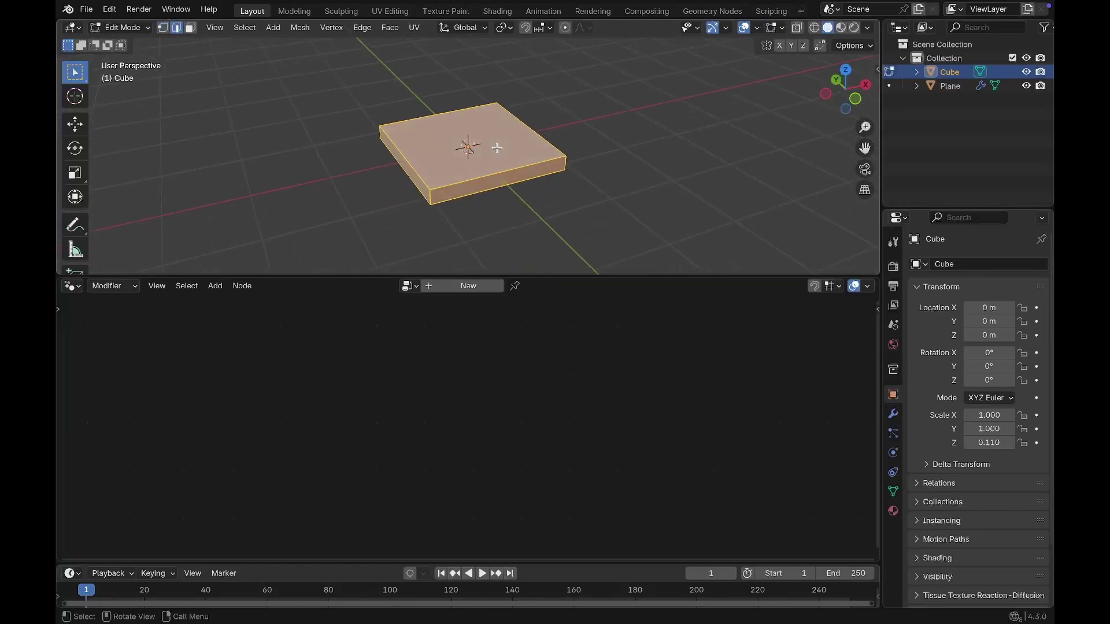
{"action": "key", "text": "alt+a"}
{"action": "middle_click_drag", "start_coordinate": [488, 198], "coordinate": [559, 172]}
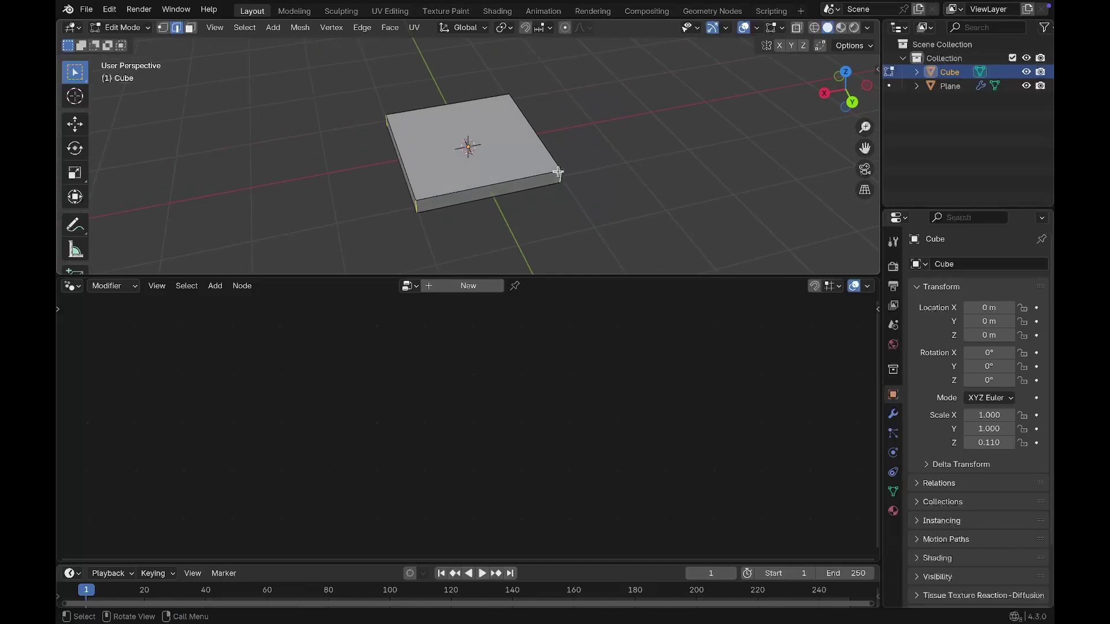
{"action": "key", "text": "ctrl+b"}
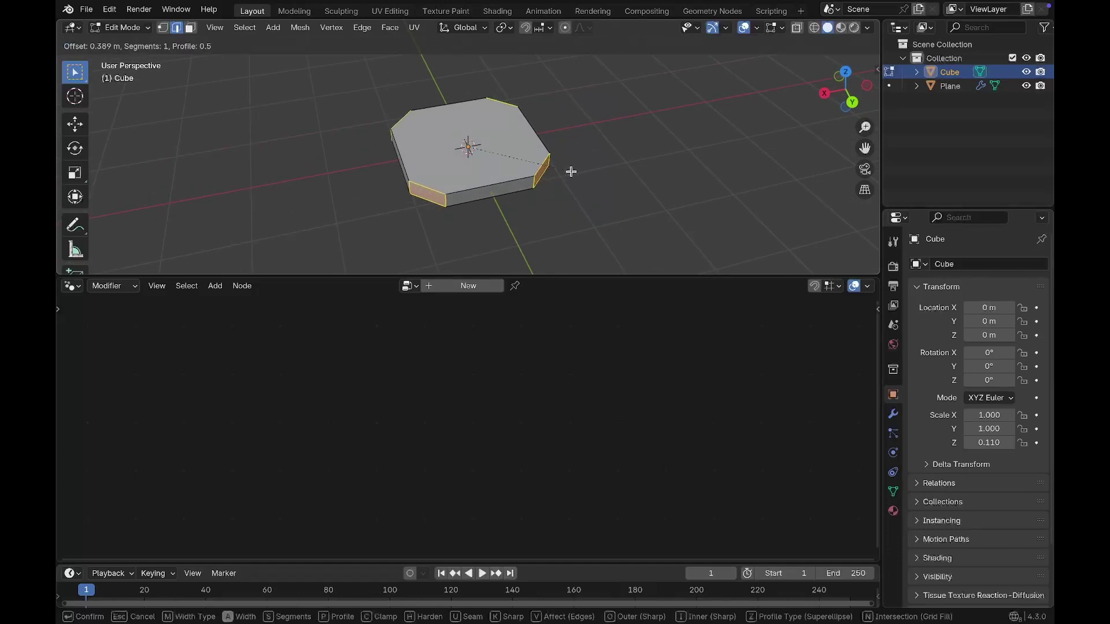
{"action": "scroll", "coordinate": [575, 172], "scroll_direction": "up", "scroll_amount": 8}
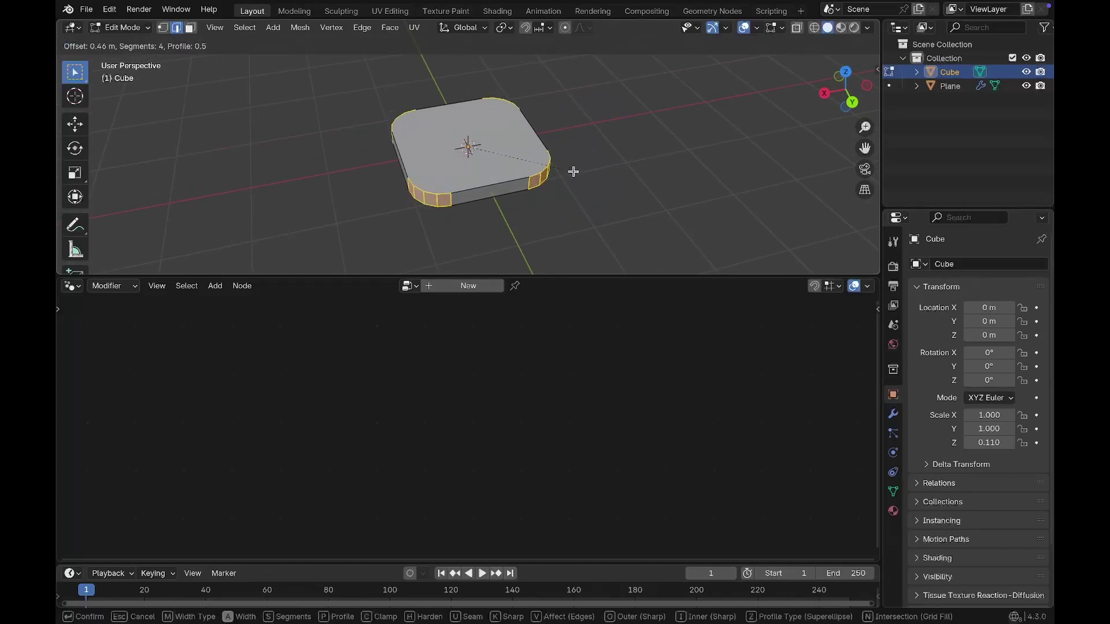
{"action": "left_click", "coordinate": [573, 172]}
{"action": "middle_click_drag", "start_coordinate": [572, 172], "coordinate": [572, 171]}
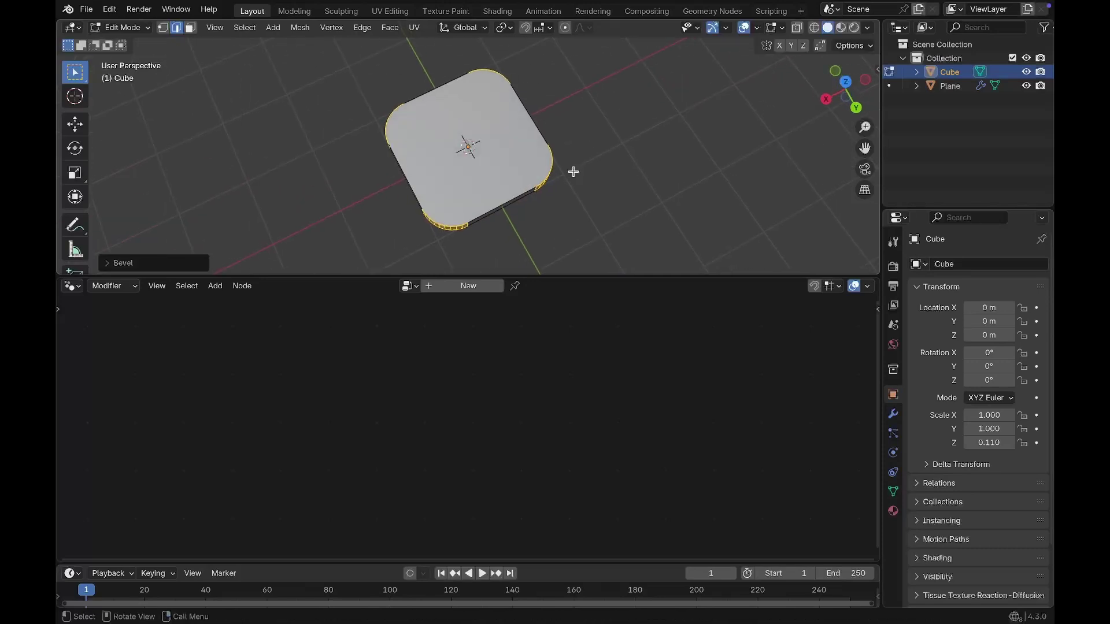
{"action": "key", "text": "Tab"}
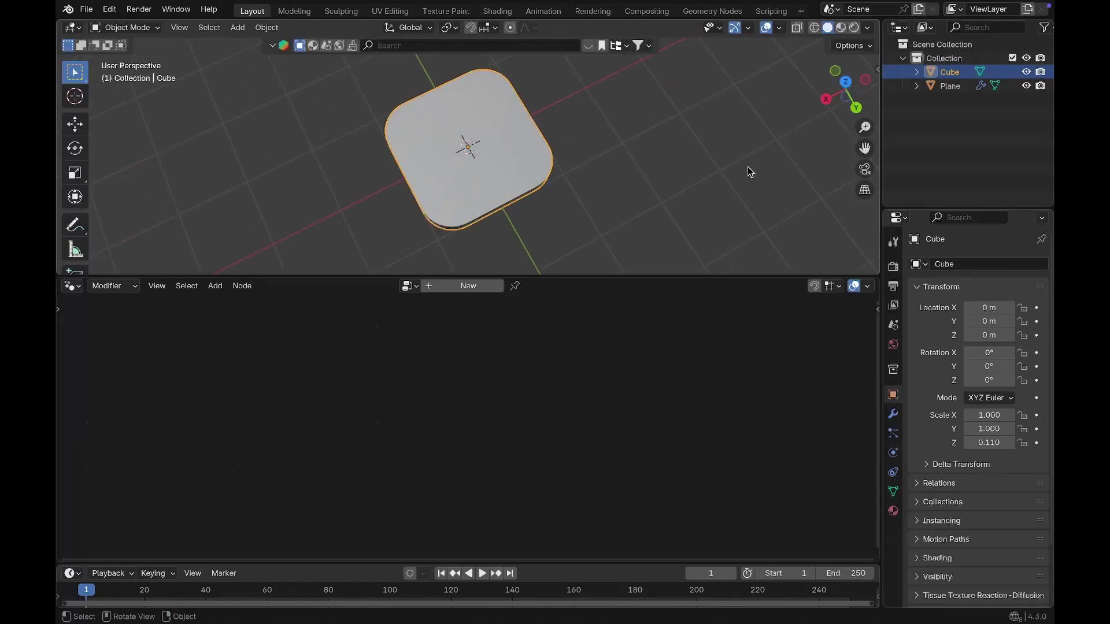
Step: Enable the Screencast Keys display in the 3D viewport
{"action": "key", "text": "n"}
{"action": "scroll", "coordinate": [872, 219], "scroll_direction": "down", "scroll_amount": 3}
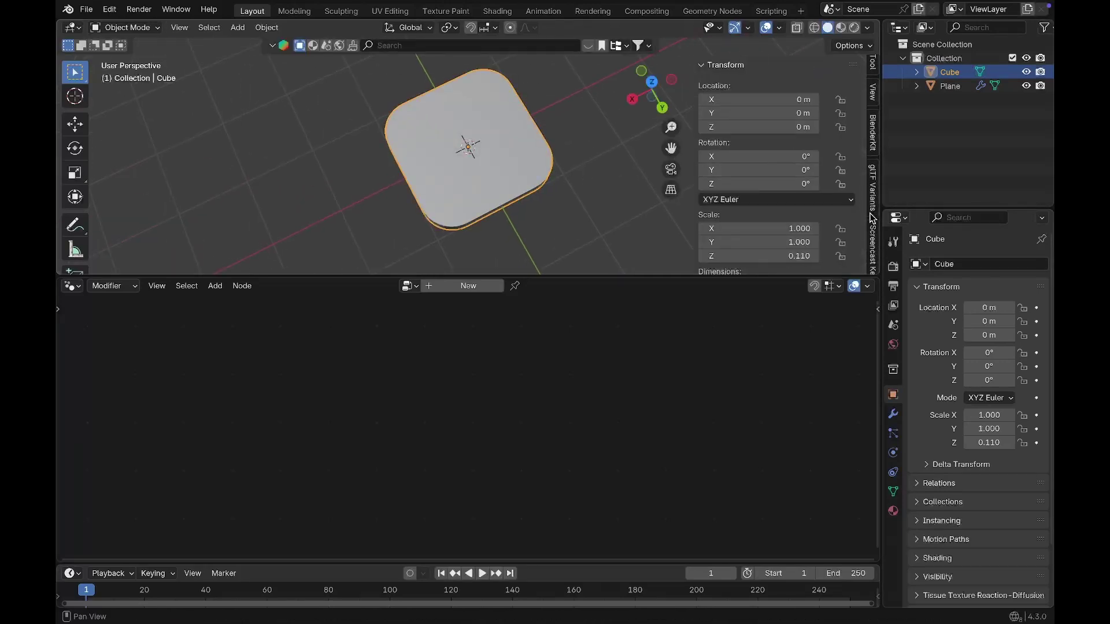
{"action": "left_click", "coordinate": [873, 232]}
{"action": "left_click", "coordinate": [711, 66]}
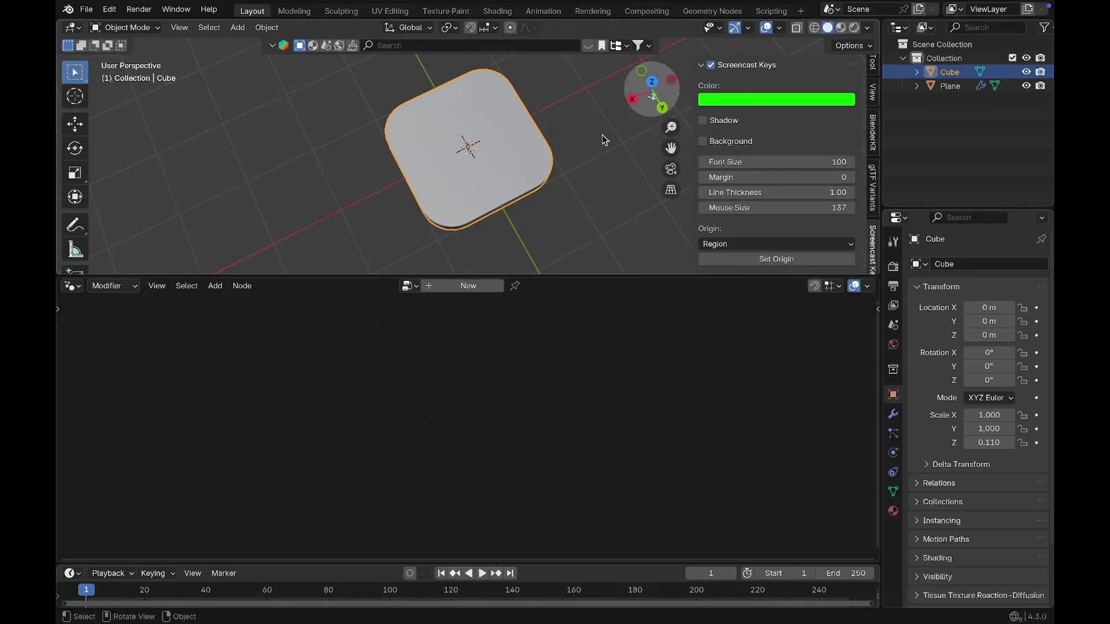
{"action": "key", "text": "n"}
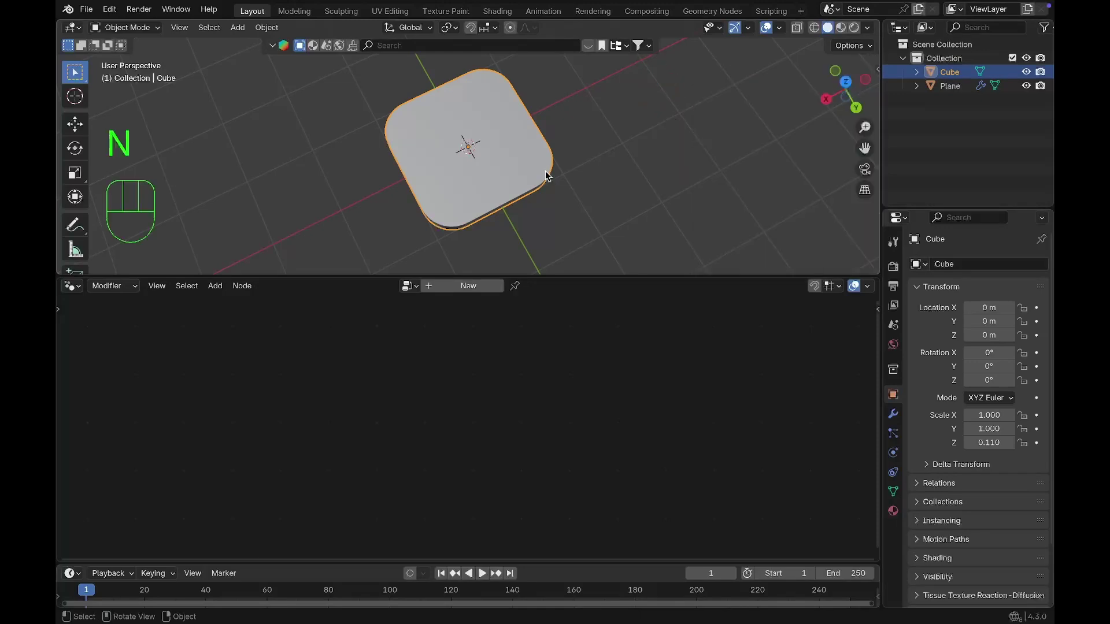
Step: Move the rounded cube along the X axis to about 10.3 m, away from the world origin
{"action": "scroll", "coordinate": [518, 171], "scroll_direction": "right", "scroll_amount": 3}
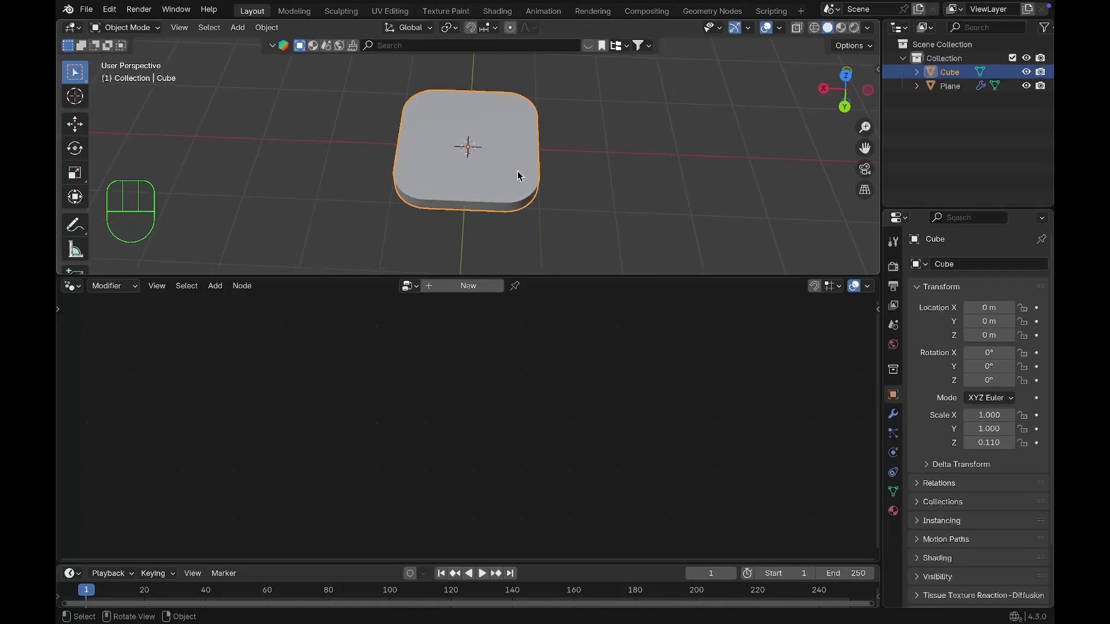
{"action": "key", "text": "g"}
{"action": "key", "text": "x"}
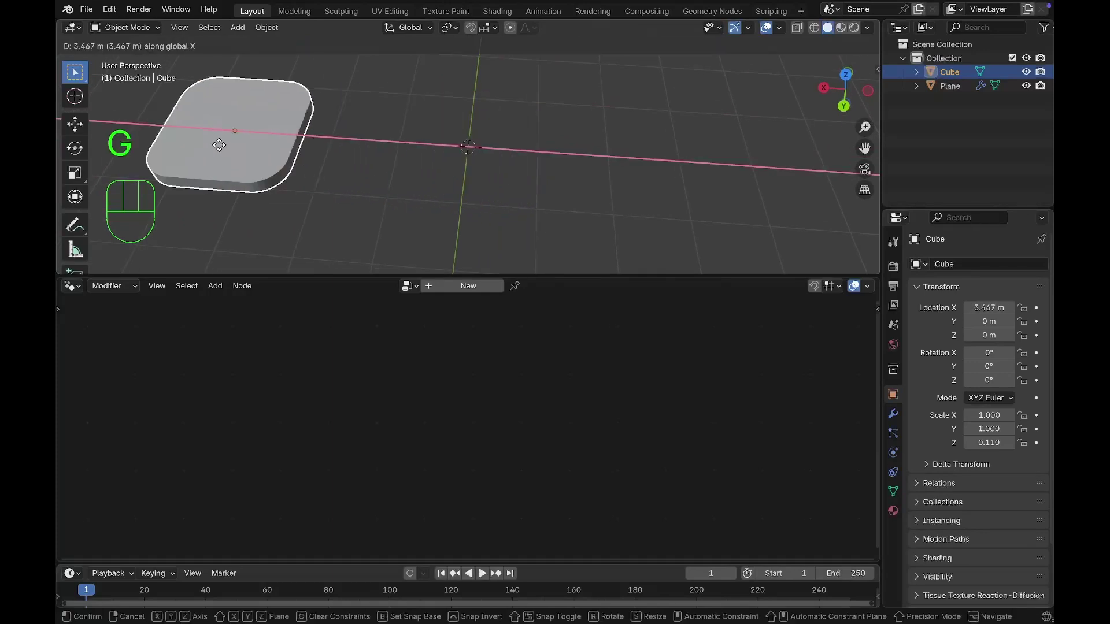
{"action": "left_click", "coordinate": [689, 104]}
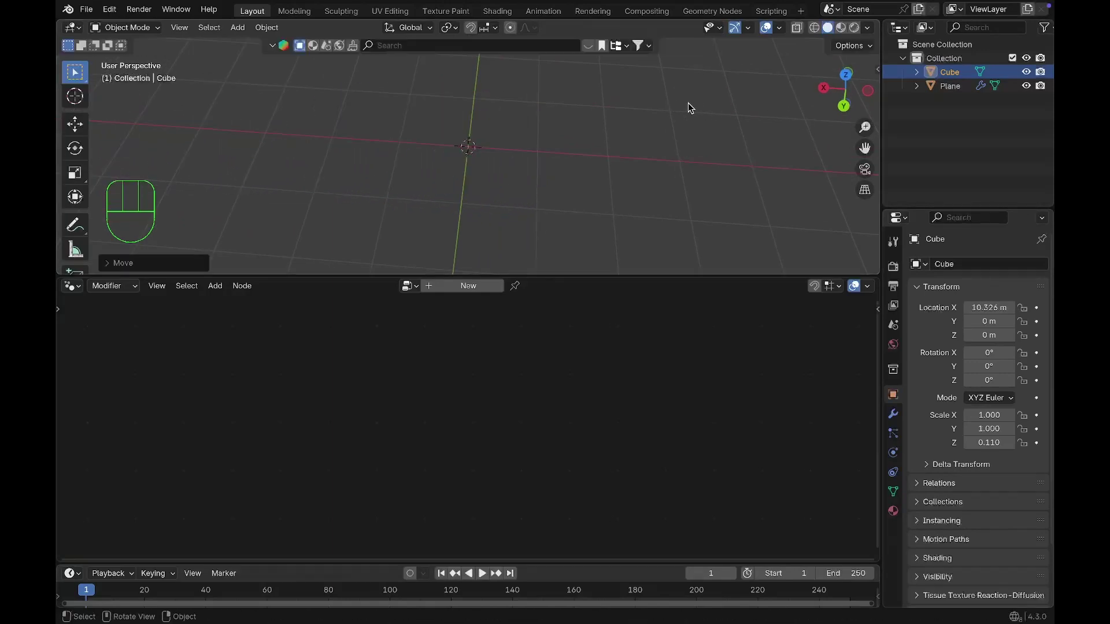
Step: Add the cube as an Object Info node to the plane's node tree and place it below the Mesh to Points node
{"action": "left_click", "coordinate": [939, 86]}
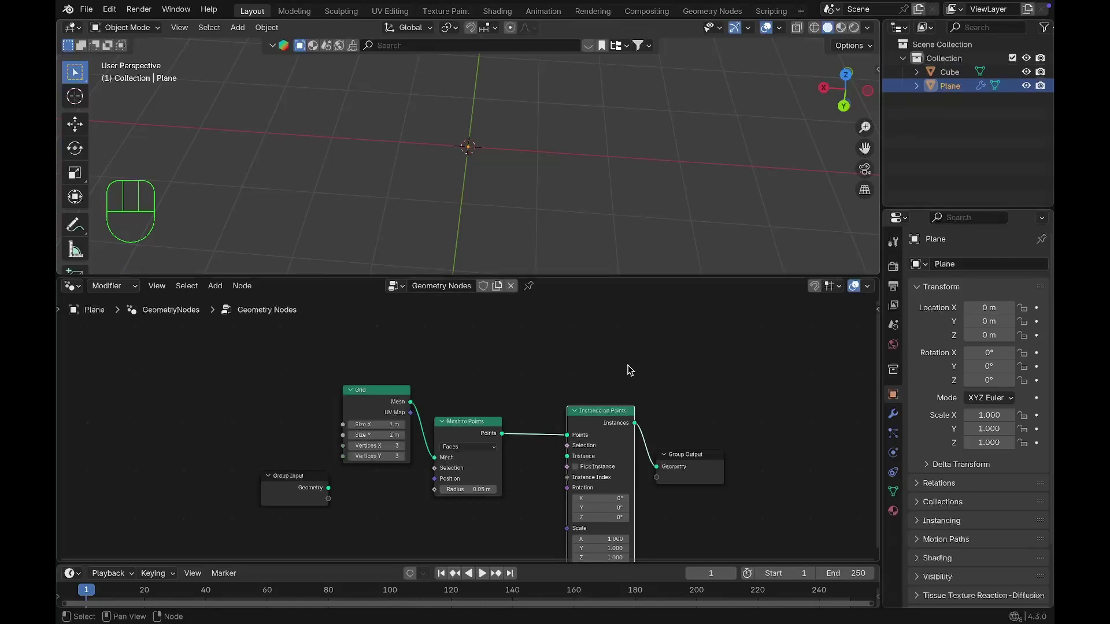
{"action": "scroll", "coordinate": [630, 370], "scroll_direction": "down", "scroll_amount": 3}
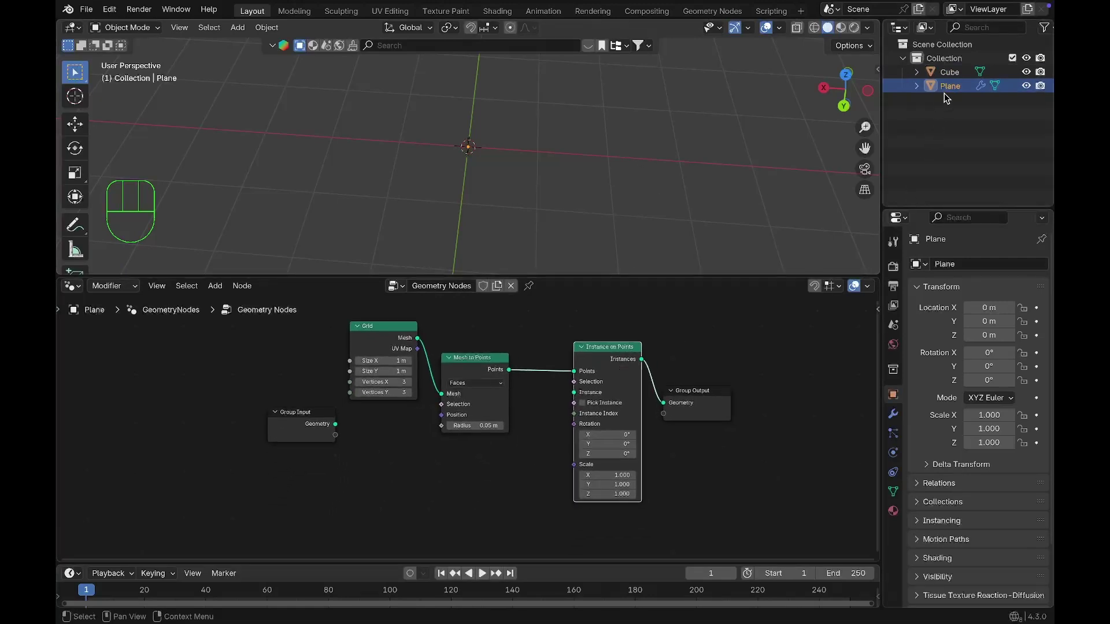
{"action": "left_click", "coordinate": [945, 74]}
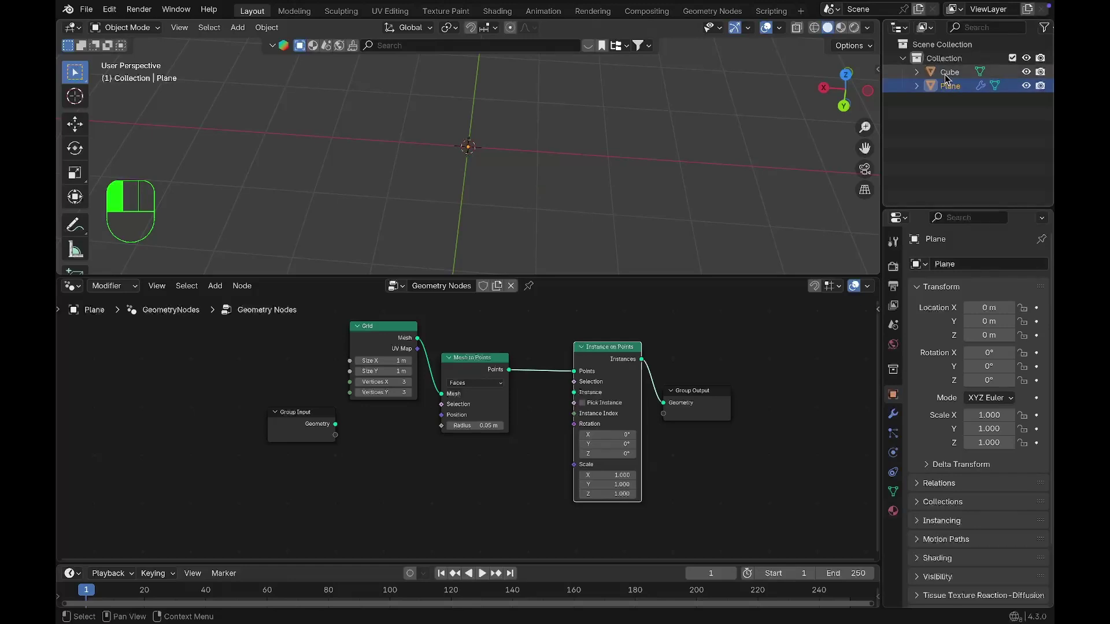
{"action": "left_click_drag", "start_coordinate": [945, 74], "coordinate": [457, 513]}
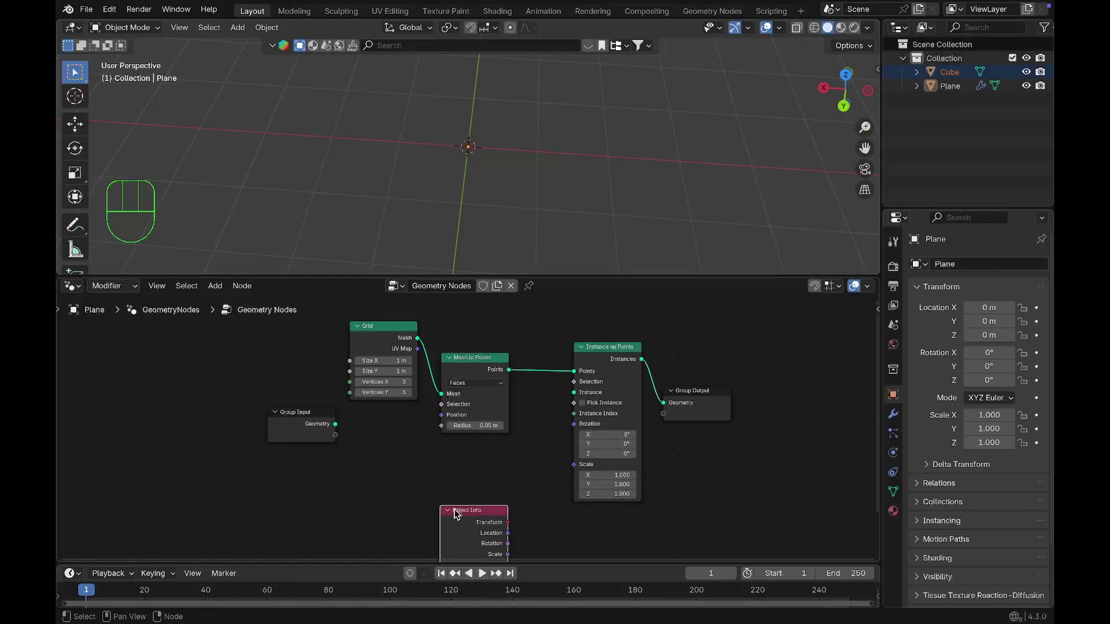
{"action": "key", "text": "KP_Decimal"}
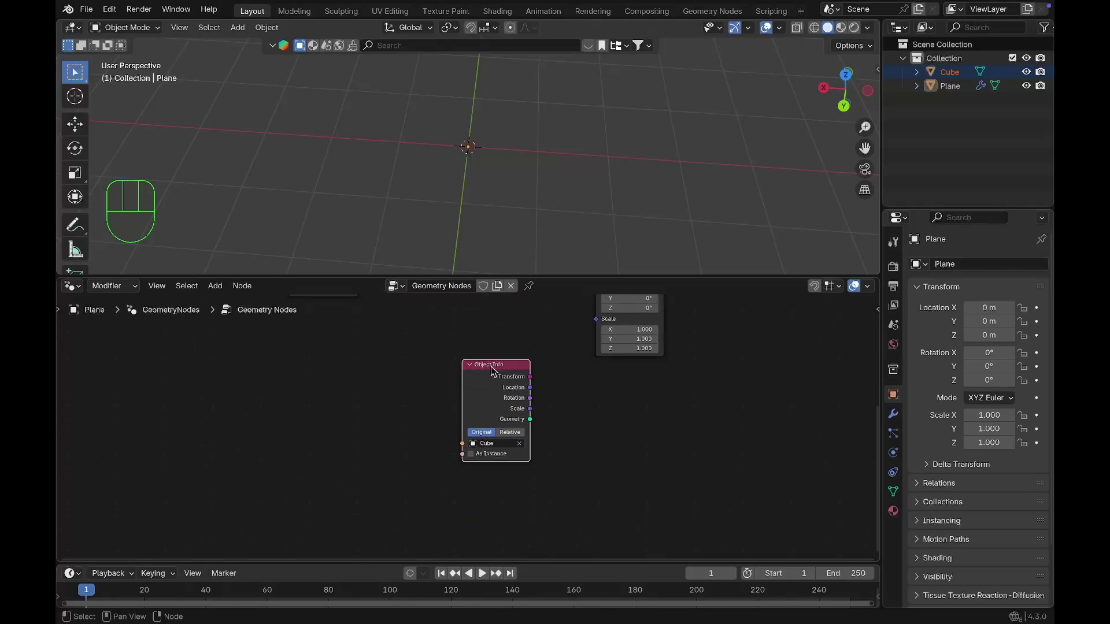
{"action": "left_click_drag", "start_coordinate": [491, 366], "coordinate": [451, 370]}
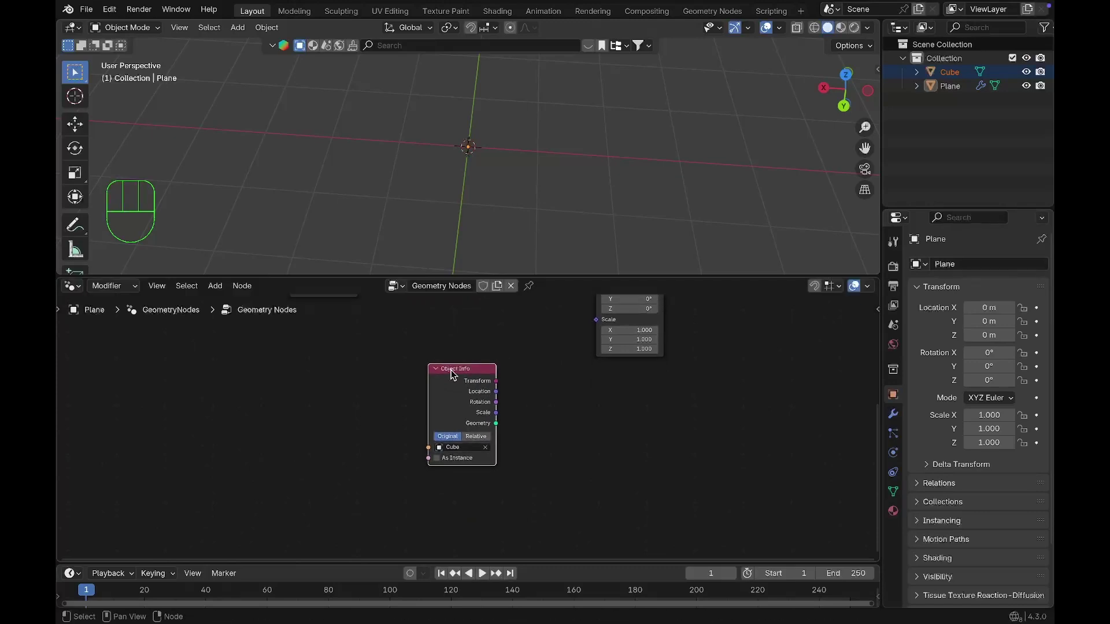
Step: Connect Object Info's Geometry output to the Instance input of Instance on Points, and reconnect Mesh to Points to its Points input
{"action": "scroll", "coordinate": [451, 369], "scroll_direction": "up", "scroll_amount": 3}
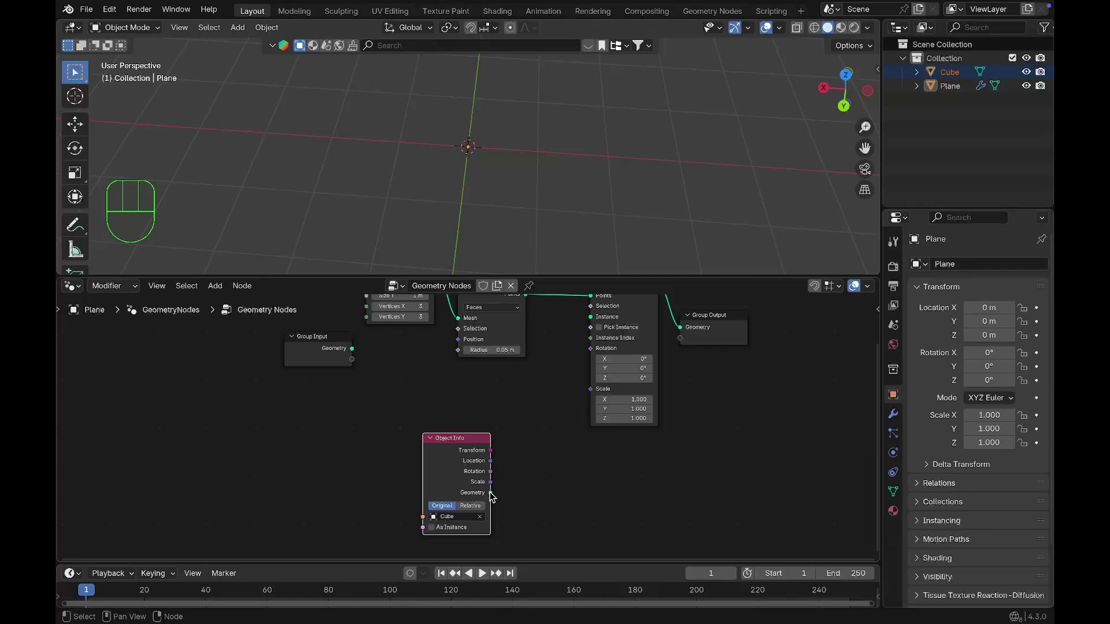
{"action": "left_click_drag", "start_coordinate": [490, 493], "coordinate": [594, 349]}
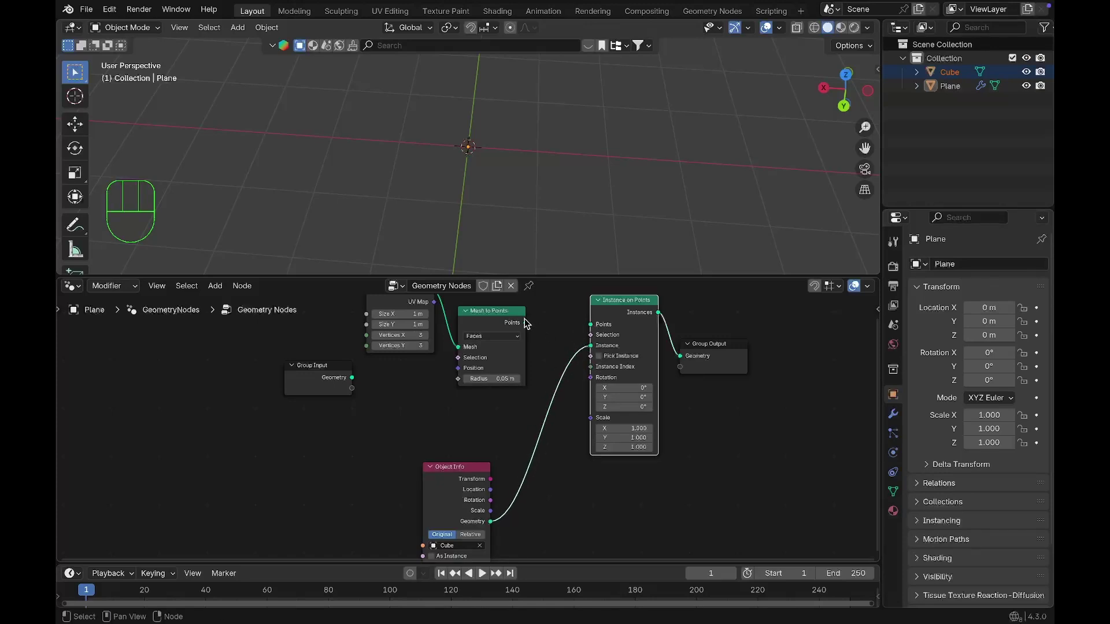
{"action": "left_click_drag", "start_coordinate": [525, 322], "coordinate": [597, 332]}
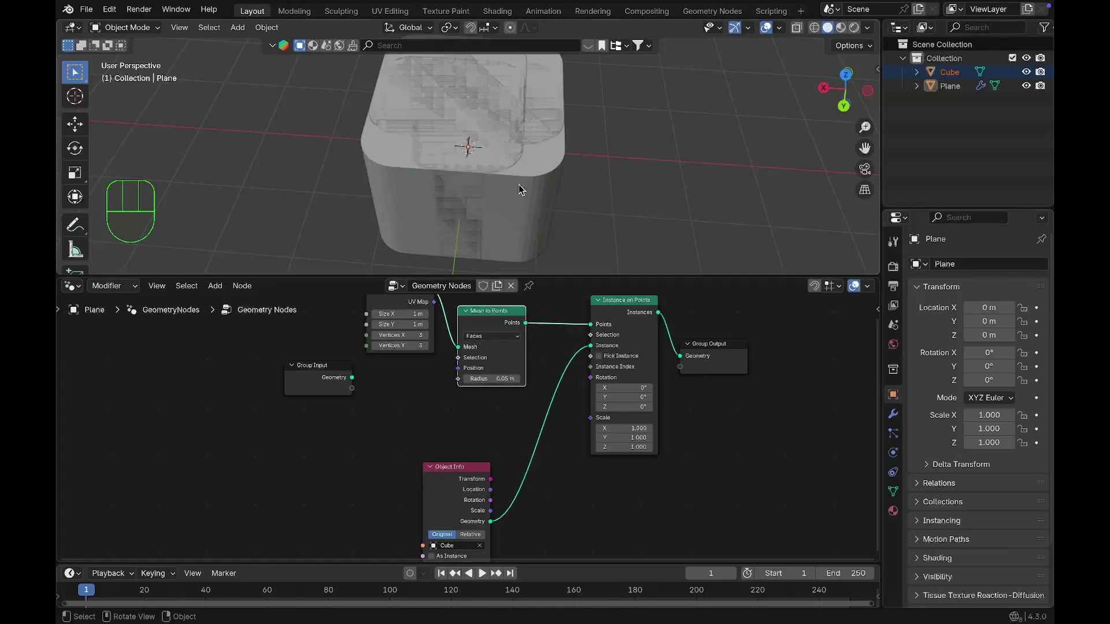
Step: Set the X, Y and Z scale of the Instance on Points node to -0.200
{"action": "middle_click_drag", "start_coordinate": [519, 185], "coordinate": [520, 190]}
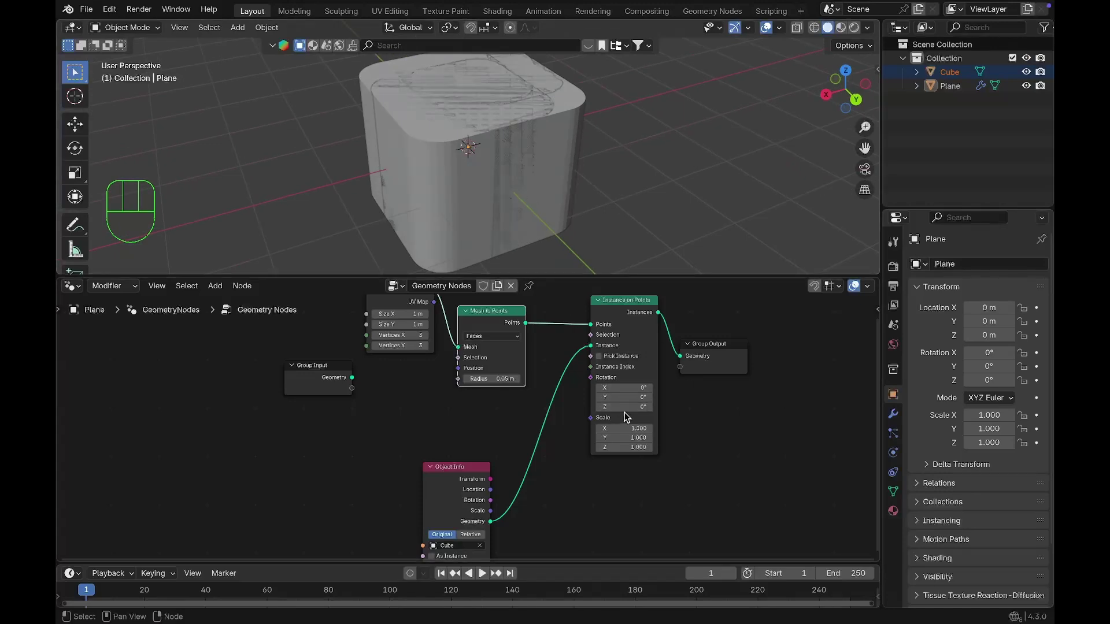
{"action": "scroll", "coordinate": [632, 440], "scroll_direction": "up", "scroll_amount": 2}
{"action": "middle_click_drag", "start_coordinate": [635, 441], "coordinate": [617, 435]}
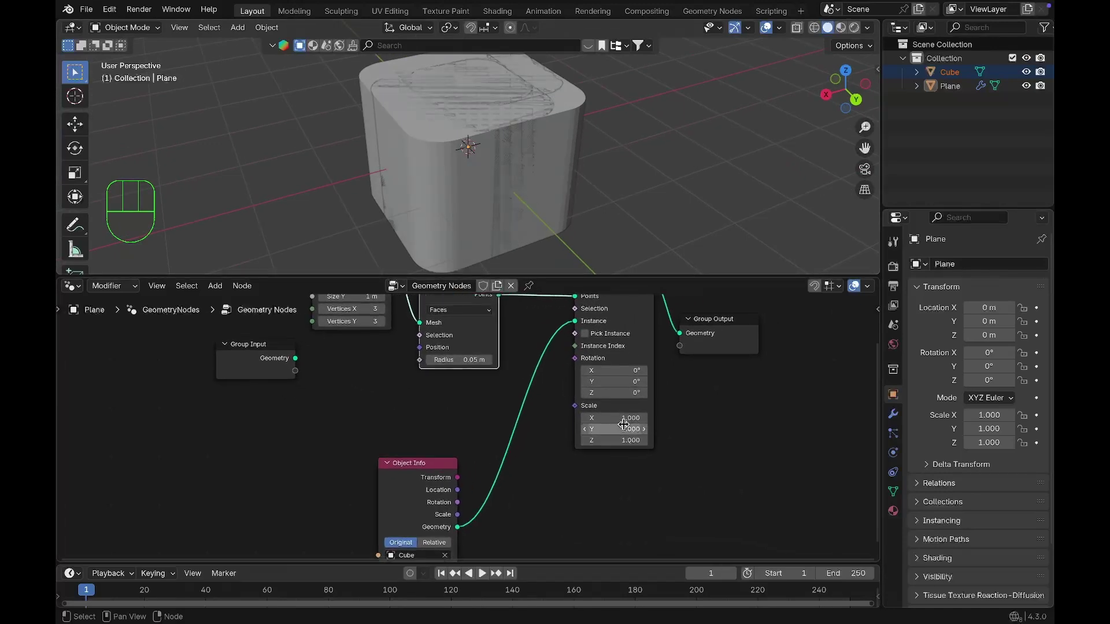
{"action": "mouse_move", "coordinate": [622, 418]}
{"action": "left_mouse_down"}
{"action": "mouse_move", "coordinate": [622, 440]}
{"action": "mouse_move", "coordinate": [613, 417]}
{"action": "mouse_move", "coordinate": [630, 417]}
{"action": "left_mouse_up"}
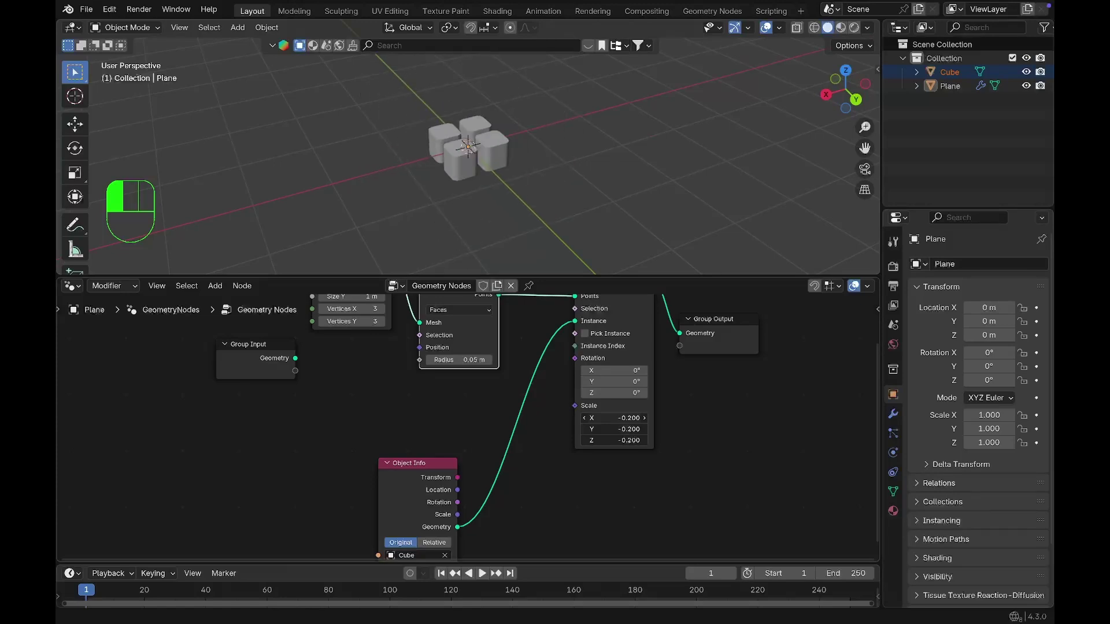
Step: Set the Grid node's Size X and Y to 8.2 m and its Vertices X and Y to 21
{"action": "middle_click_drag", "start_coordinate": [517, 136], "coordinate": [546, 204]}
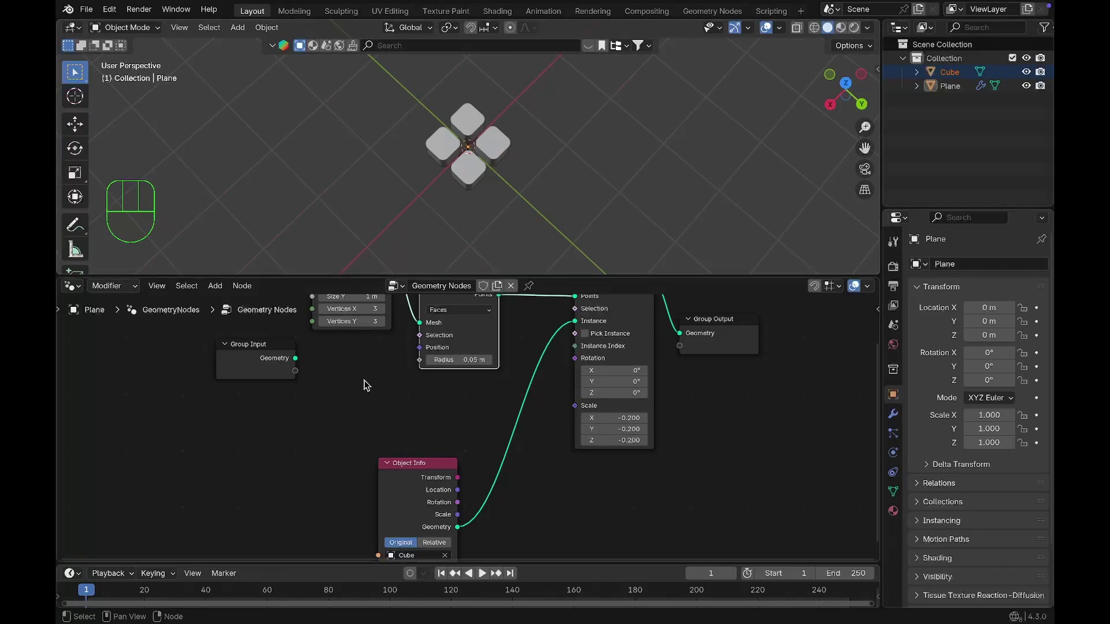
{"action": "middle_click_drag", "start_coordinate": [365, 380], "coordinate": [450, 454]}
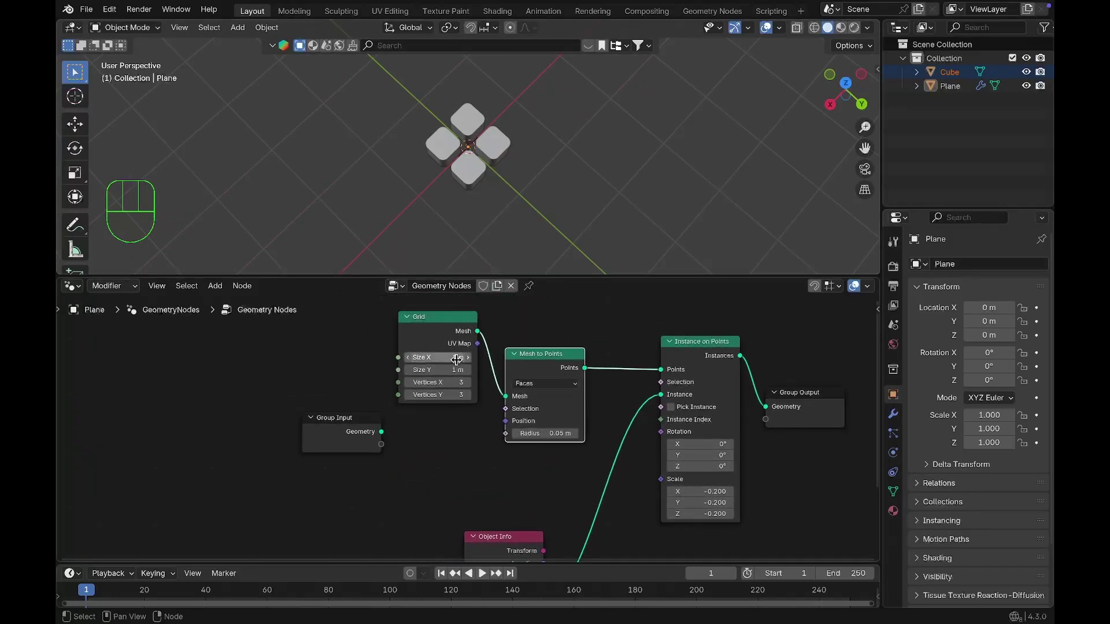
{"action": "left_click_drag", "start_coordinate": [456, 359], "coordinate": [532, 358]}
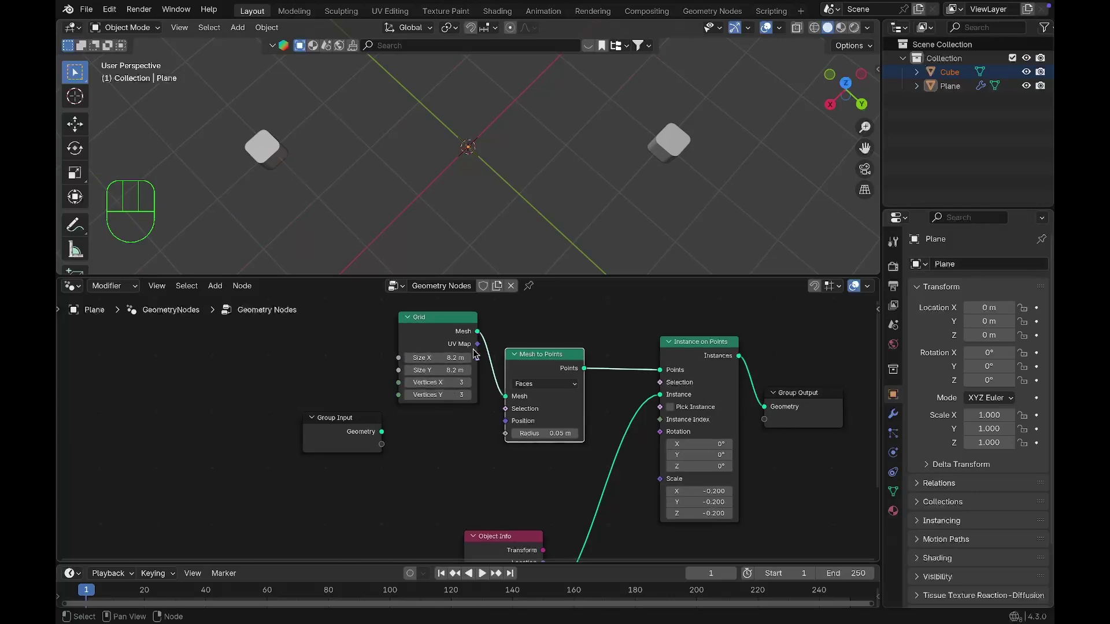
{"action": "scroll", "coordinate": [478, 396], "scroll_direction": "down", "scroll_amount": 3}
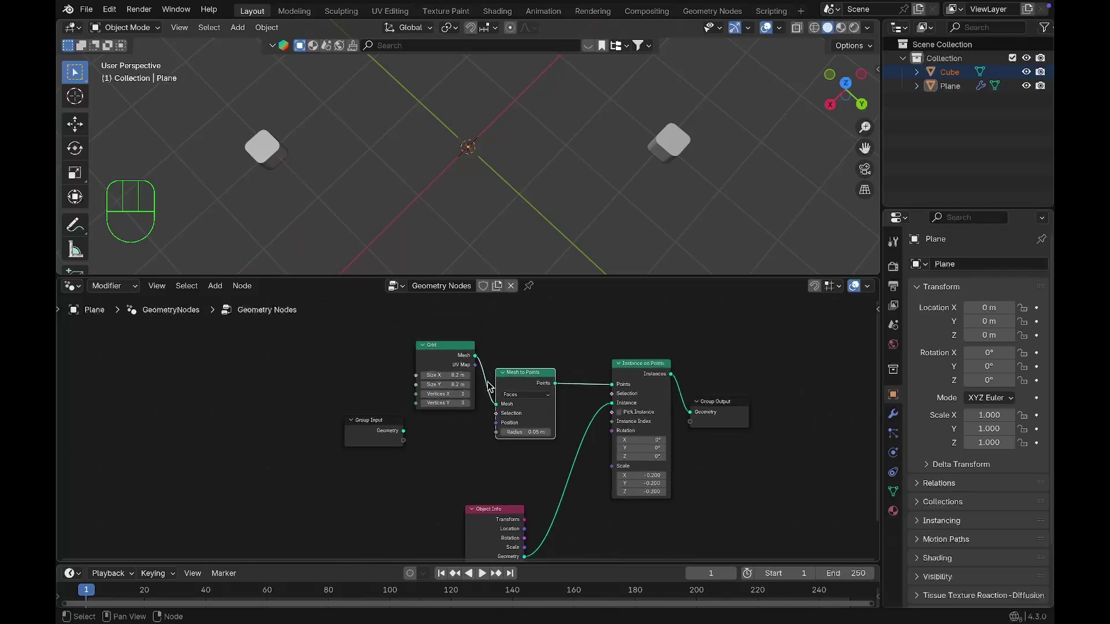
{"action": "left_click_drag", "start_coordinate": [451, 399], "coordinate": [488, 394]}
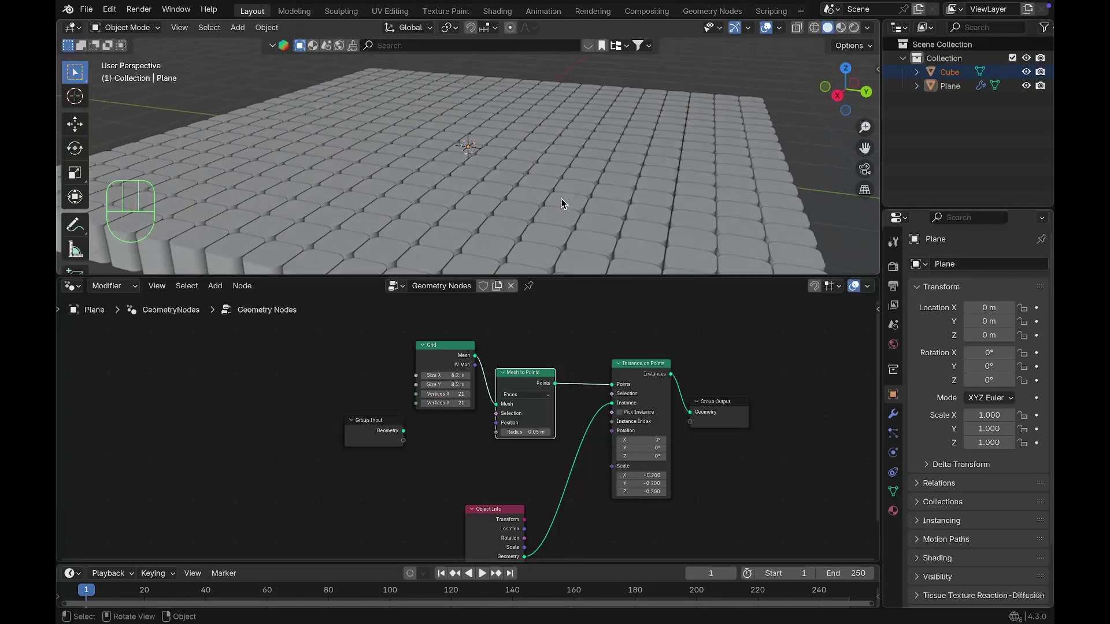
Step: Set the Z scale of the Instance on Points node to -0.100 to flatten the instanced tiles
{"action": "middle_click_drag", "start_coordinate": [561, 198], "coordinate": [563, 191]}
{"action": "scroll", "coordinate": [563, 191], "scroll_direction": "down", "scroll_amount": 3}
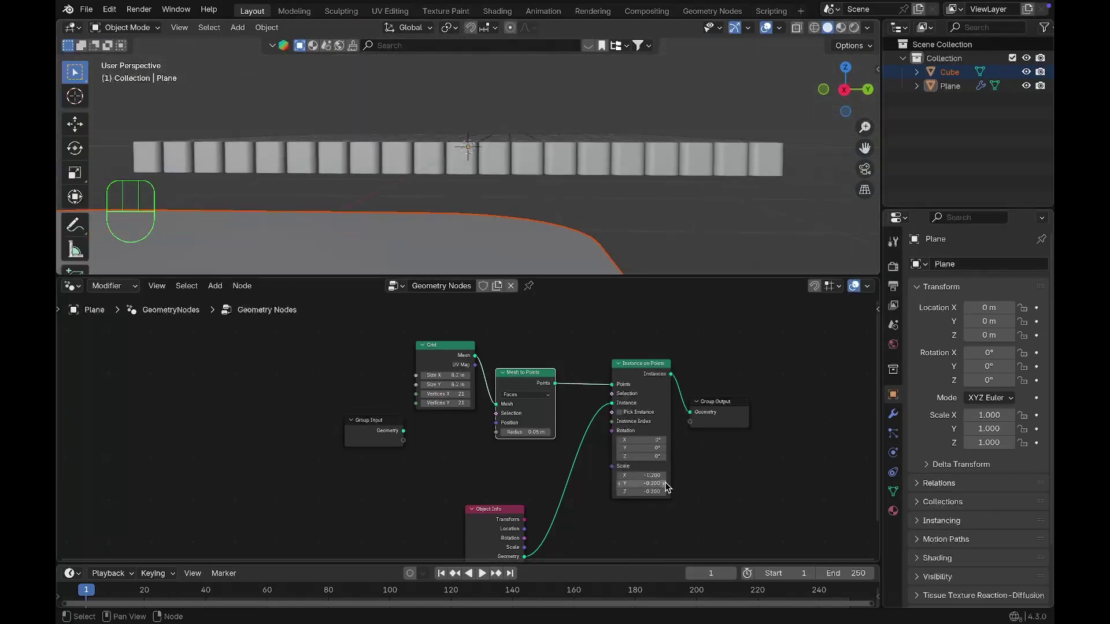
{"action": "left_click", "coordinate": [655, 492]}
{"action": "left_click", "coordinate": [726, 471]}
{"action": "left_click", "coordinate": [618, 492]}
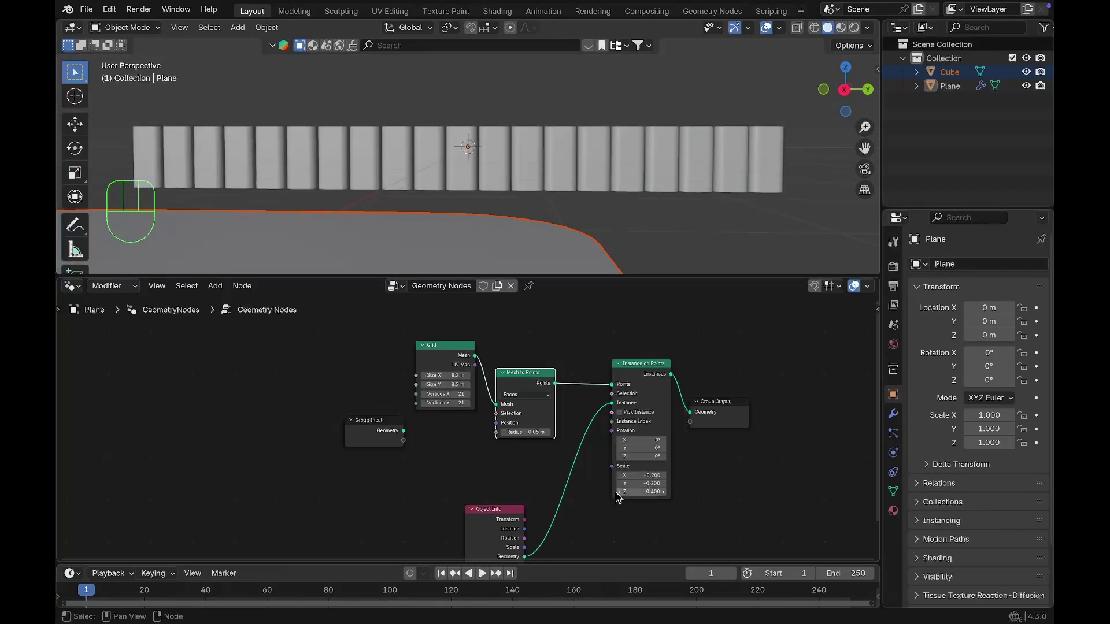
{"action": "left_click", "coordinate": [663, 492]}
{"action": "left_click", "coordinate": [665, 492]}
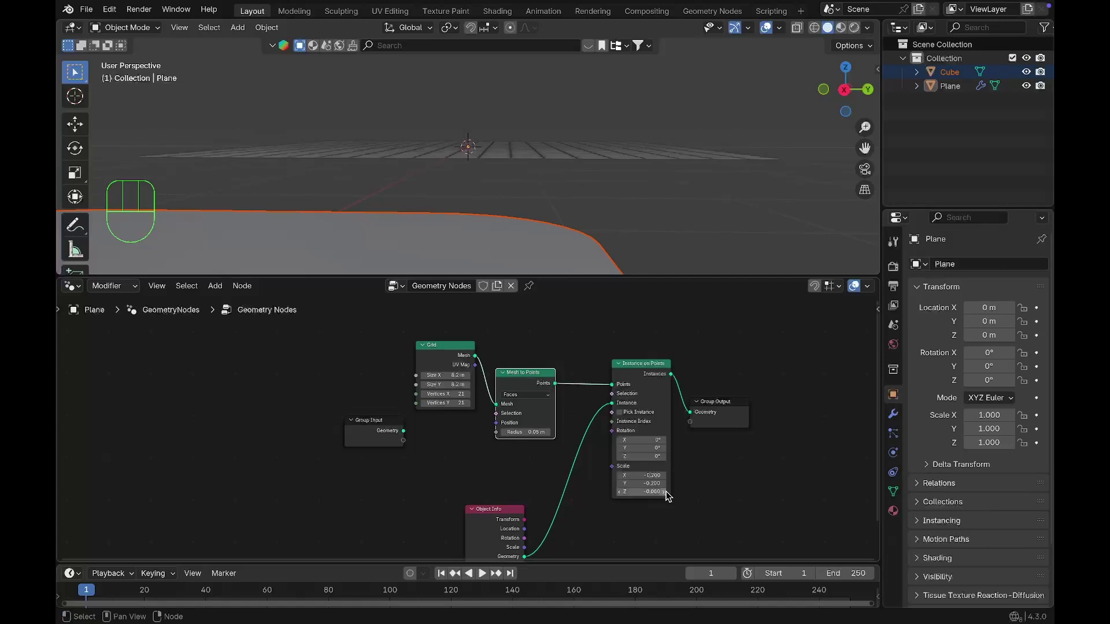
{"action": "left_click", "coordinate": [620, 493]}
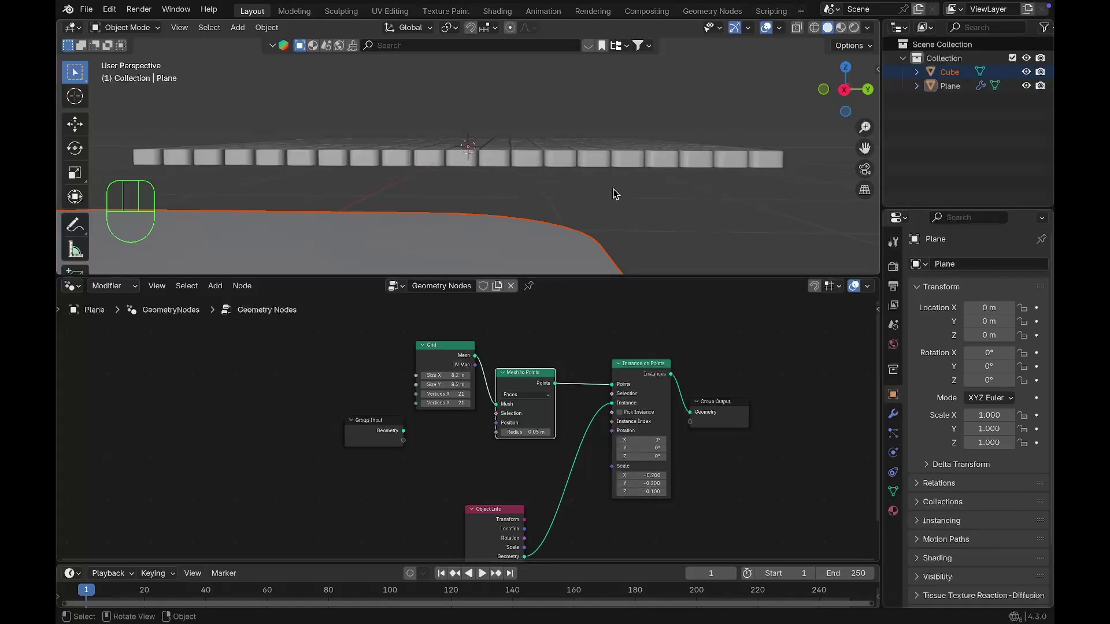
{"action": "scroll", "coordinate": [613, 189], "scroll_direction": "up", "scroll_amount": 5}
{"action": "scroll", "coordinate": [614, 189], "scroll_direction": "down", "scroll_amount": 5}
{"action": "scroll", "coordinate": [614, 189], "scroll_direction": "up", "scroll_amount": 6}
{"action": "scroll", "coordinate": [613, 189], "scroll_direction": "right", "scroll_amount": 6}
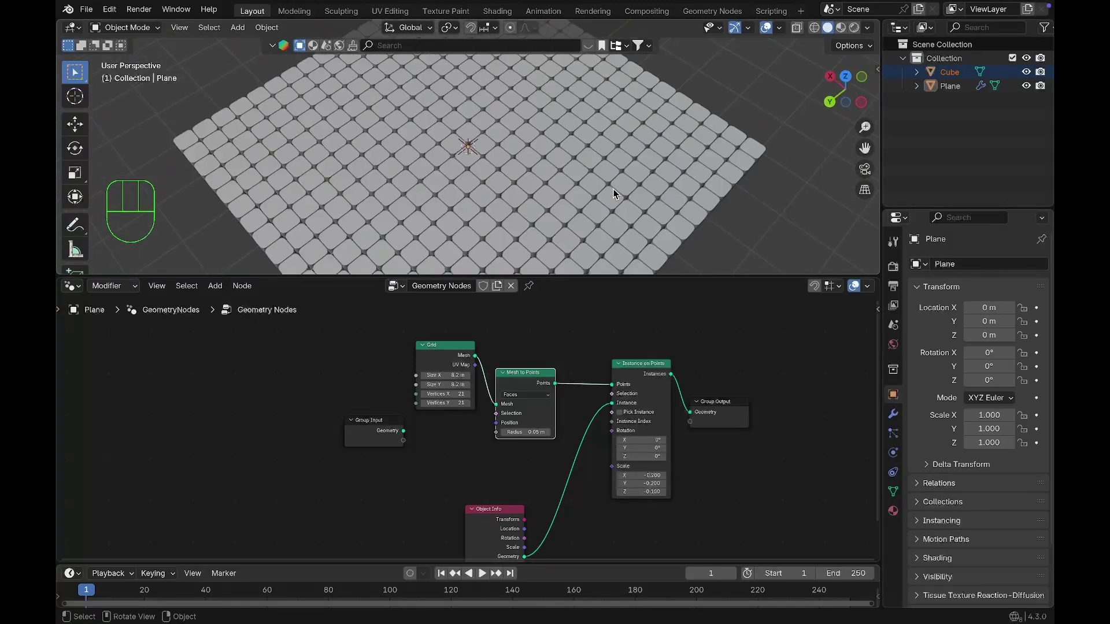
{"action": "scroll", "coordinate": [613, 189], "scroll_direction": "down", "scroll_amount": 3}
{"action": "middle_click_drag", "start_coordinate": [615, 193], "coordinate": [614, 193]}
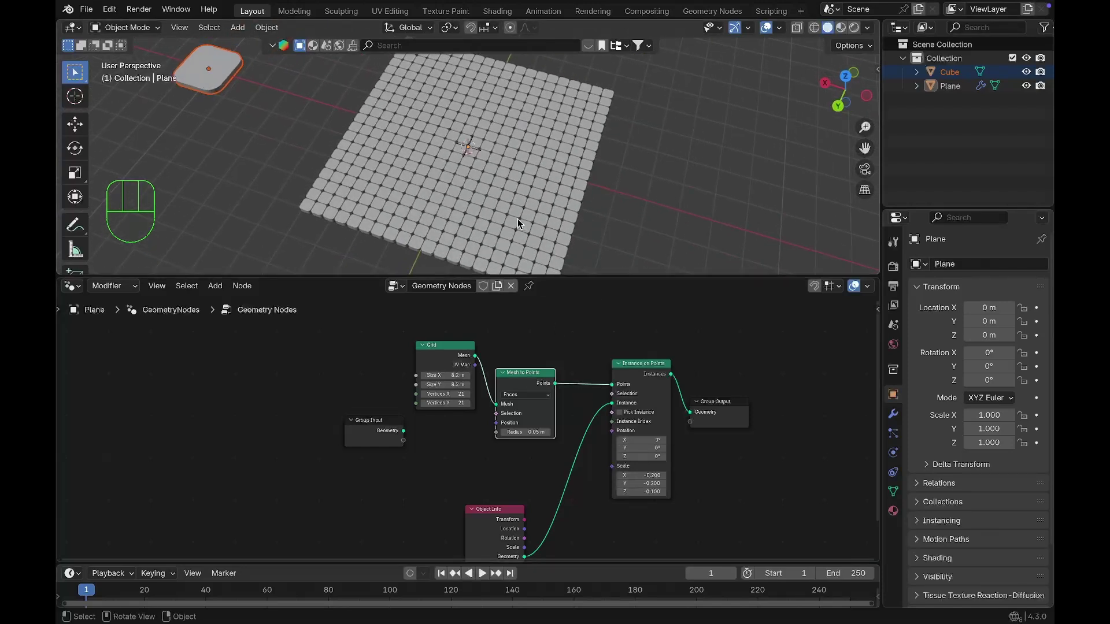
Step: Add a Plain Axes empty at the centre of the tile grid
{"action": "key", "text": "shift+a"}
{"action": "left_click", "coordinate": [647, 206]}
{"action": "key", "text": "shift+a"}
{"action": "mouse_move", "coordinate": [648, 208]}
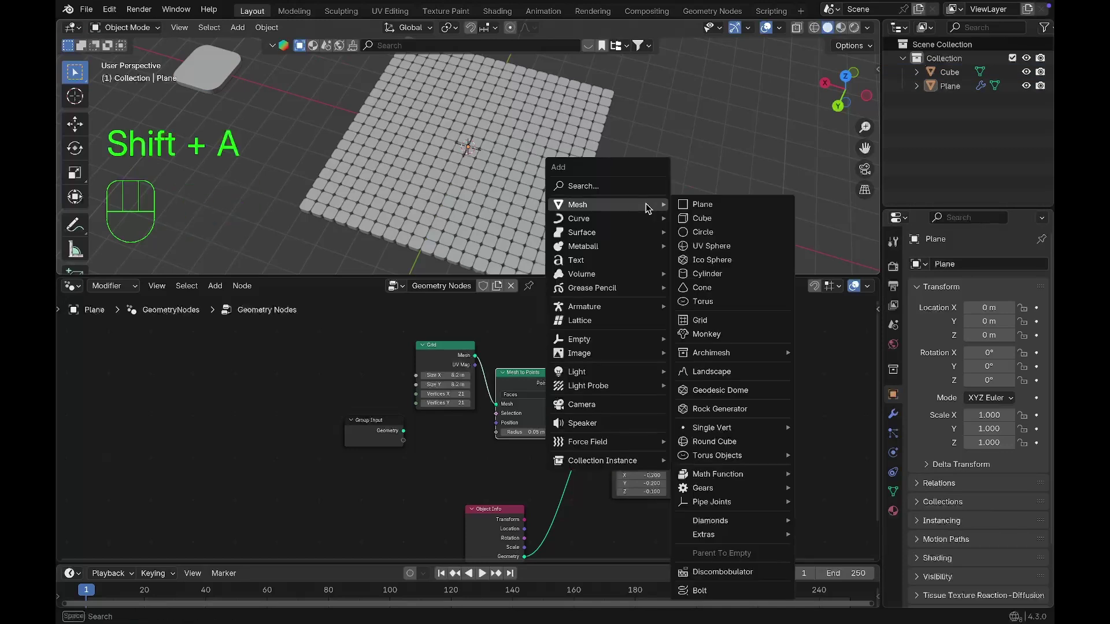
{"action": "mouse_move", "coordinate": [627, 341]}
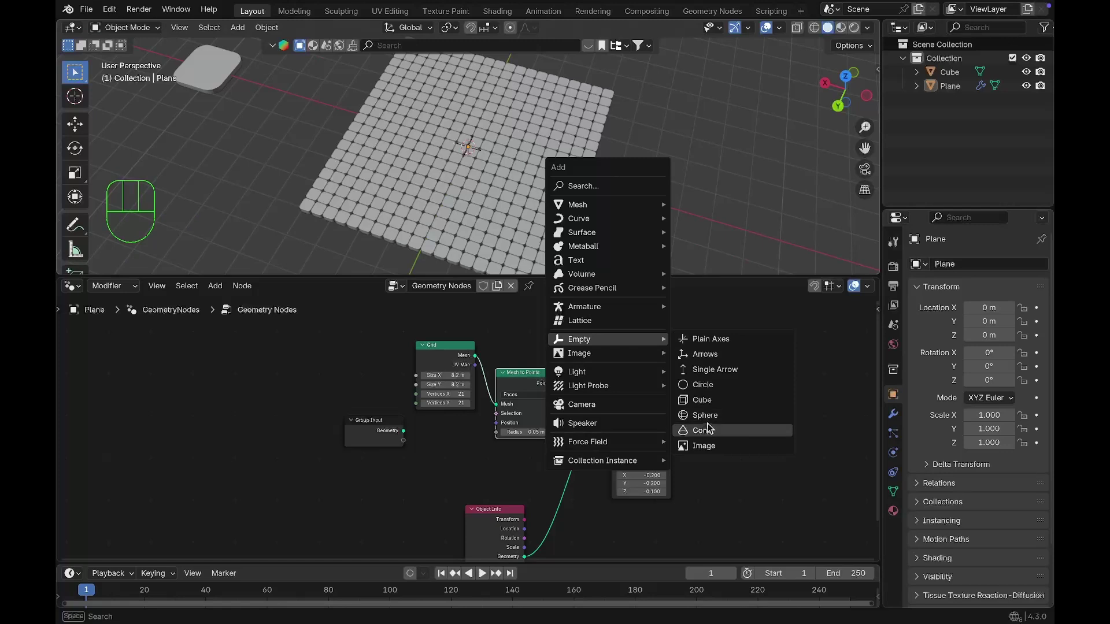
{"action": "left_click", "coordinate": [699, 339]}
{"action": "key", "text": "KP_6"}
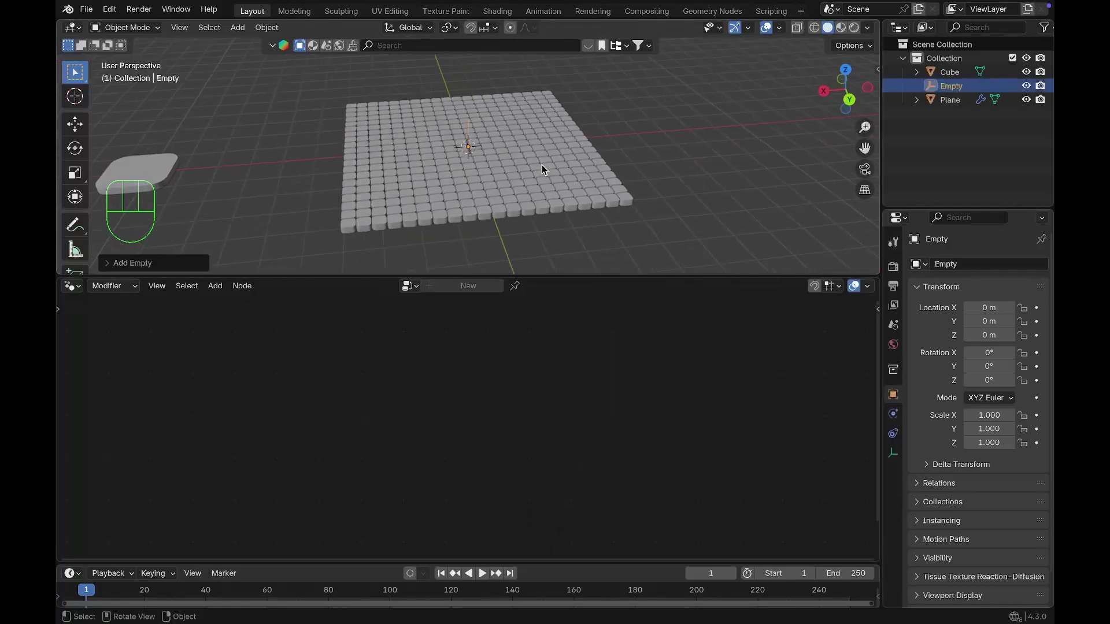
{"action": "middle_click_drag", "start_coordinate": [543, 165], "coordinate": [491, 104]}
{"action": "left_click", "coordinate": [468, 126]}
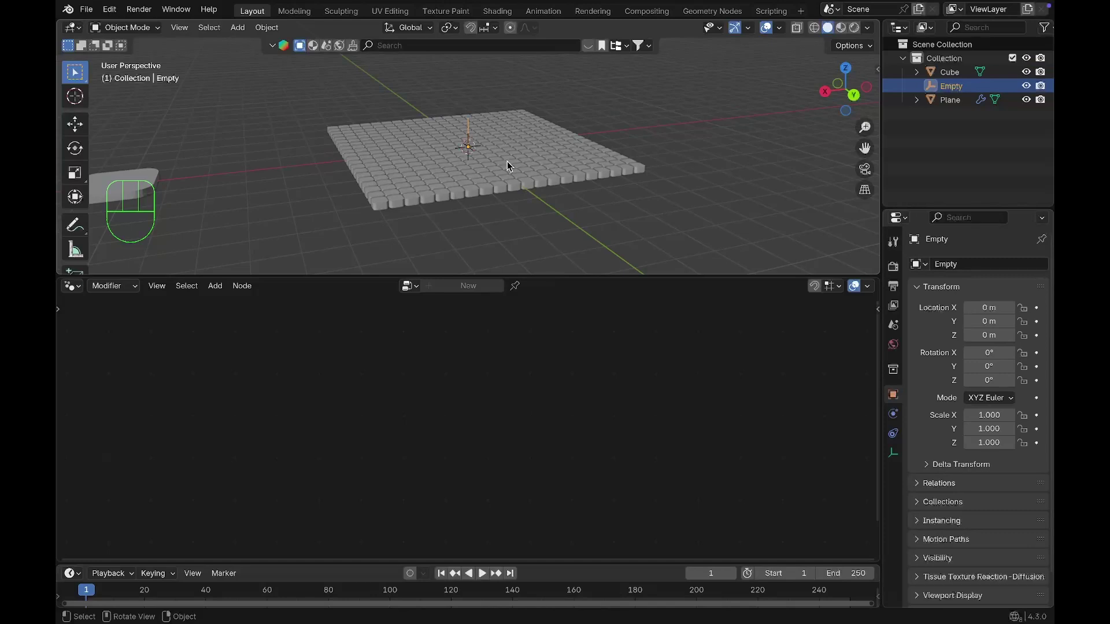
Step: Bring the Empty into the Plane's node tree as an Object Info node placed directly below the Cube's Object Info node
{"action": "left_click", "coordinate": [555, 166]}
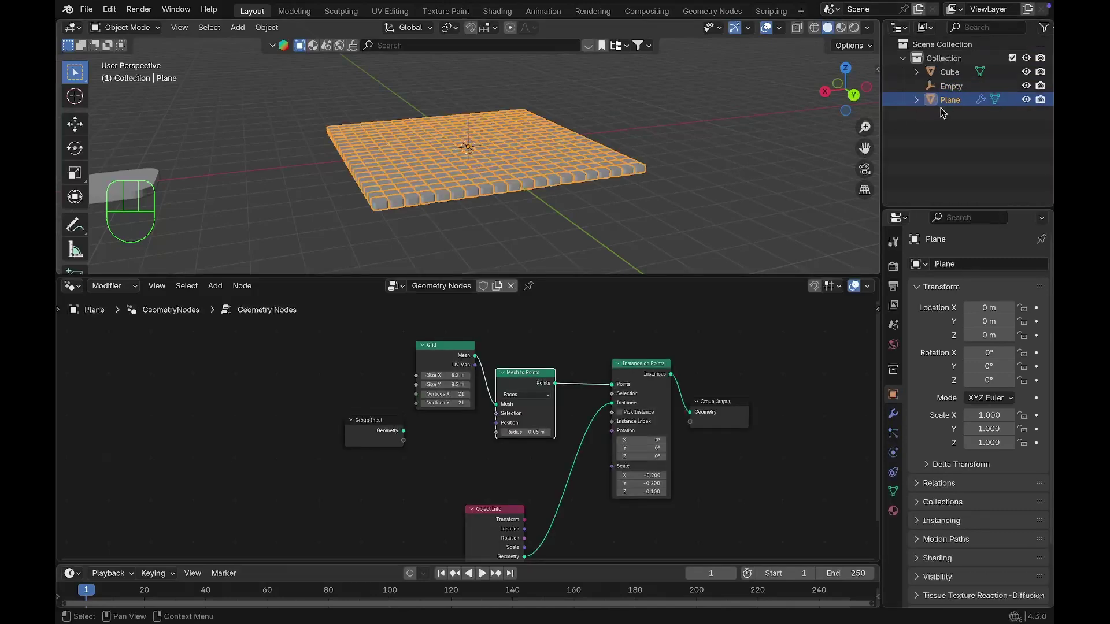
{"action": "left_click_drag", "start_coordinate": [950, 86], "coordinate": [597, 532]}
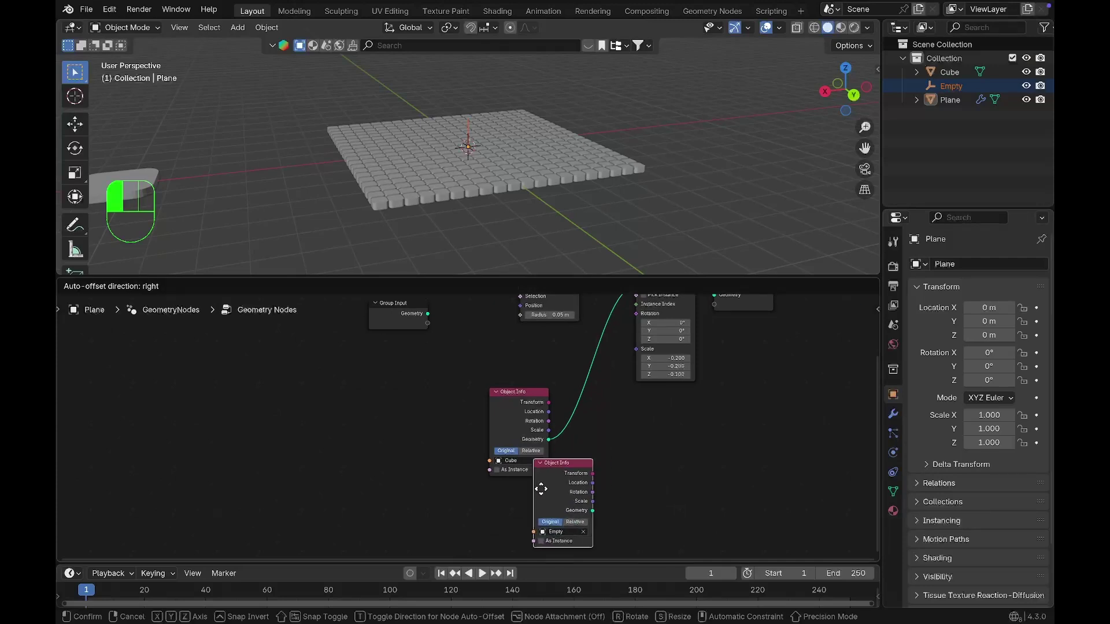
{"action": "left_click", "coordinate": [507, 502]}
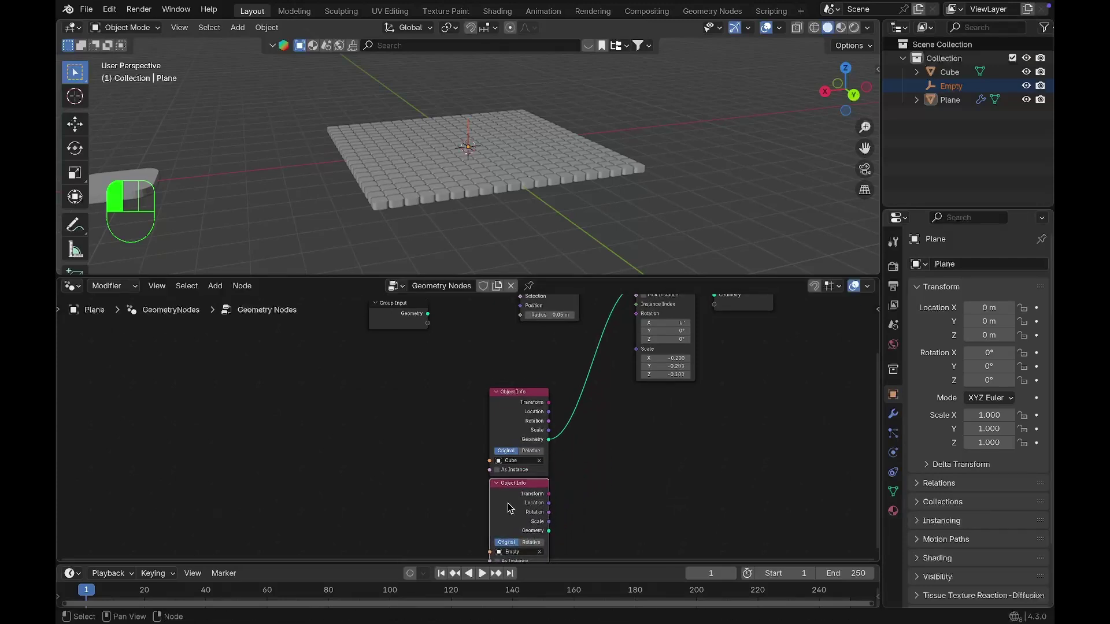
Step: Add a Mesh Line node beside the Empty's Object Info node
{"action": "scroll", "coordinate": [508, 503], "scroll_direction": "down", "scroll_amount": 3}
{"action": "key", "text": "shift+a"}
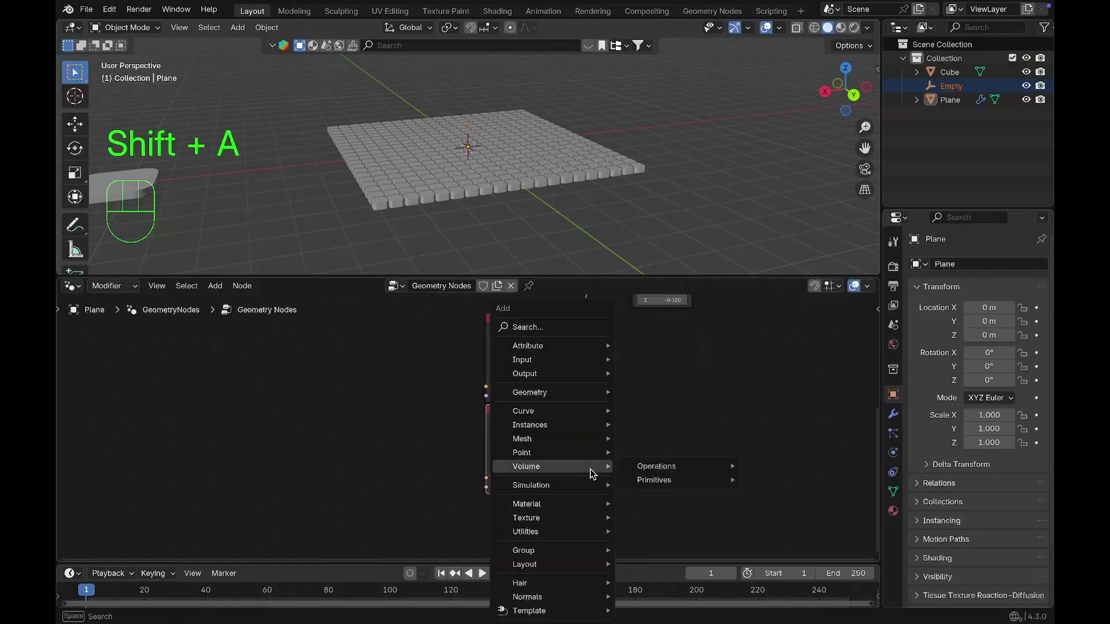
{"action": "type", "text": "mesh"}
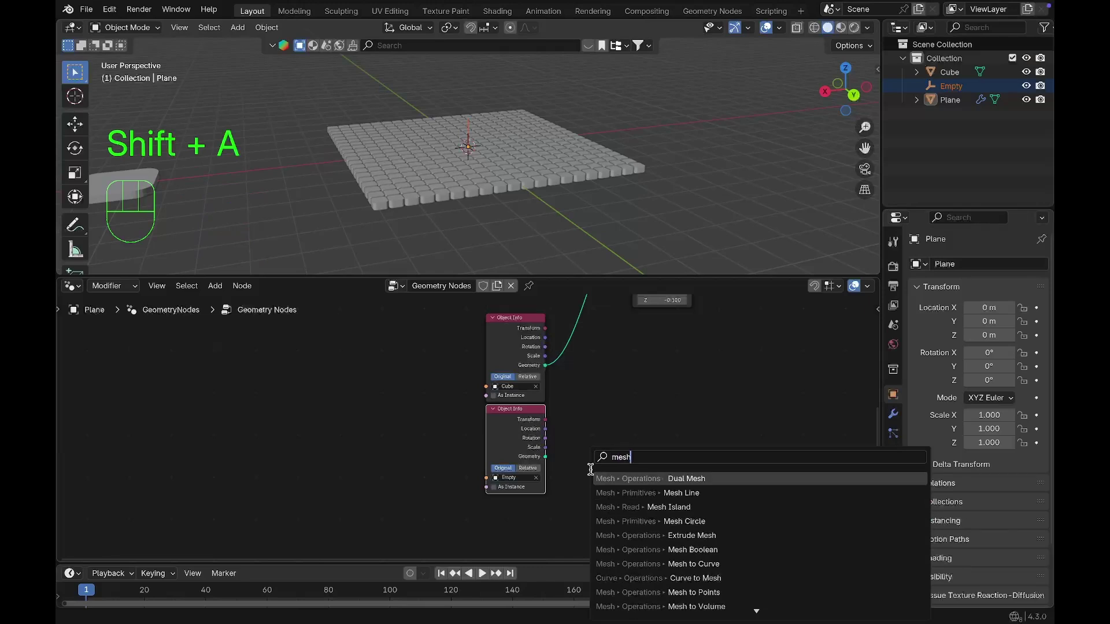
{"action": "left_click", "coordinate": [630, 492]}
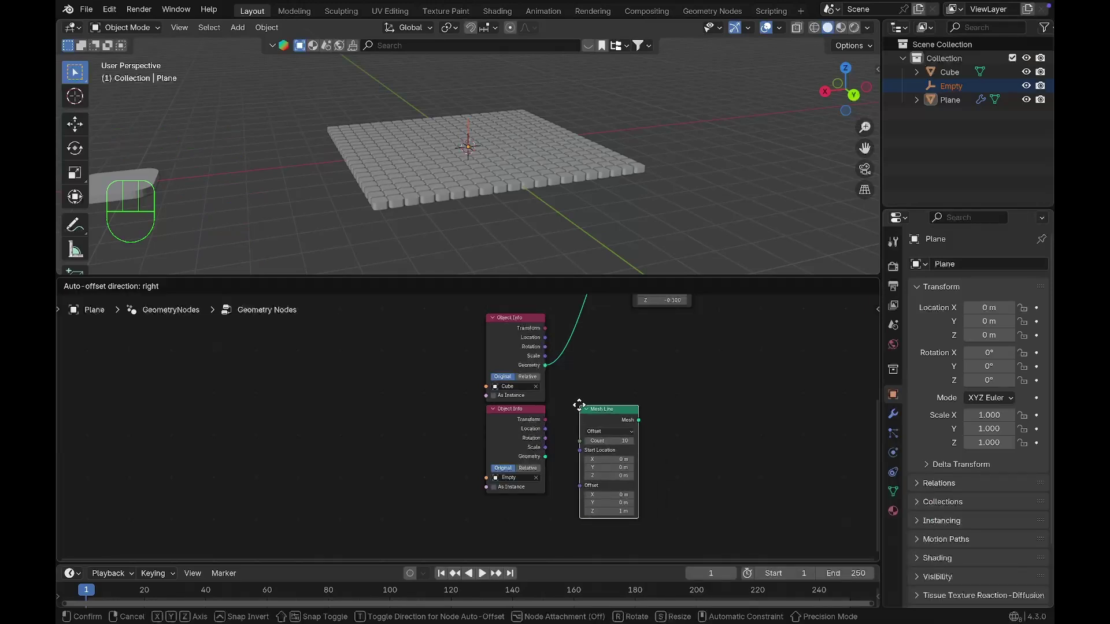
{"action": "left_click", "coordinate": [579, 404]}
Step: Add a Geometry Proximity node after the Mesh Line node
{"action": "key", "text": "shift+a"}
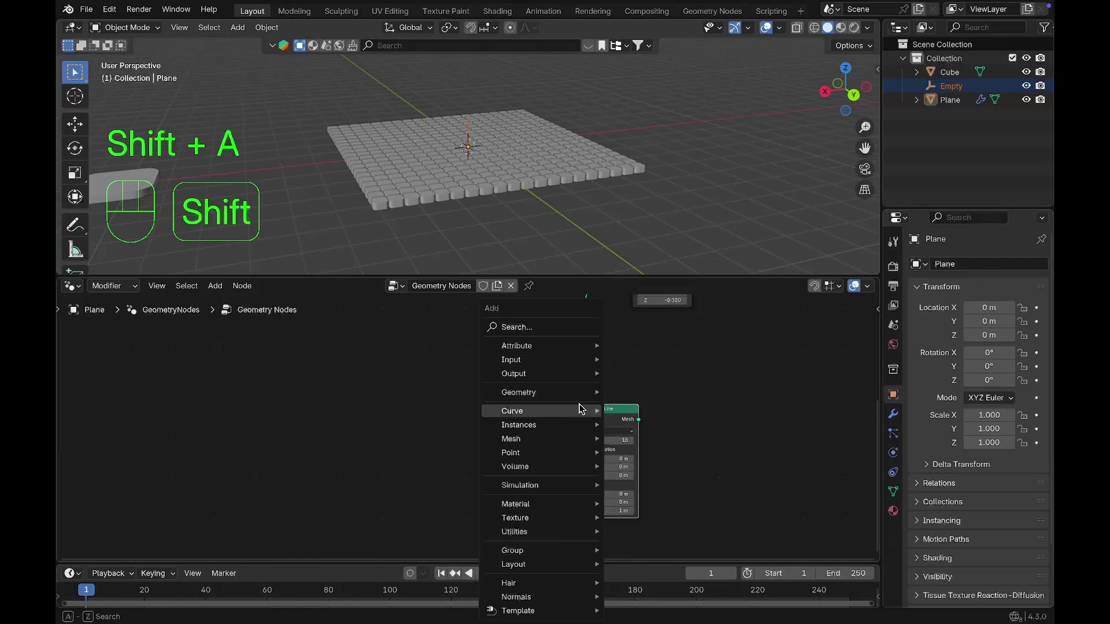
{"action": "type", "text": "ge"}
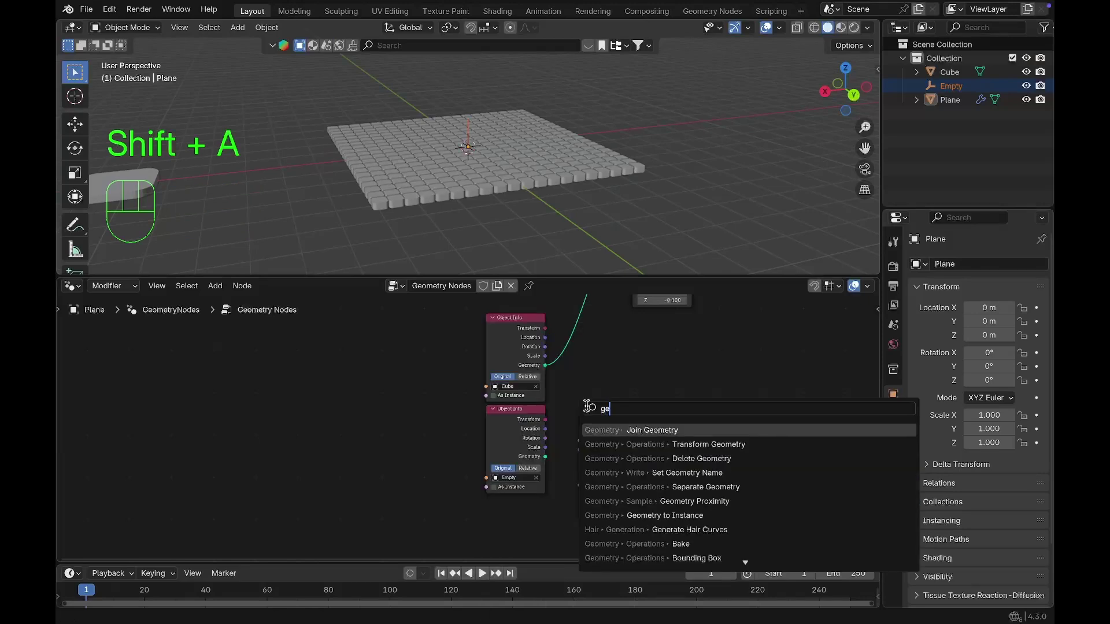
{"action": "left_click", "coordinate": [679, 501]}
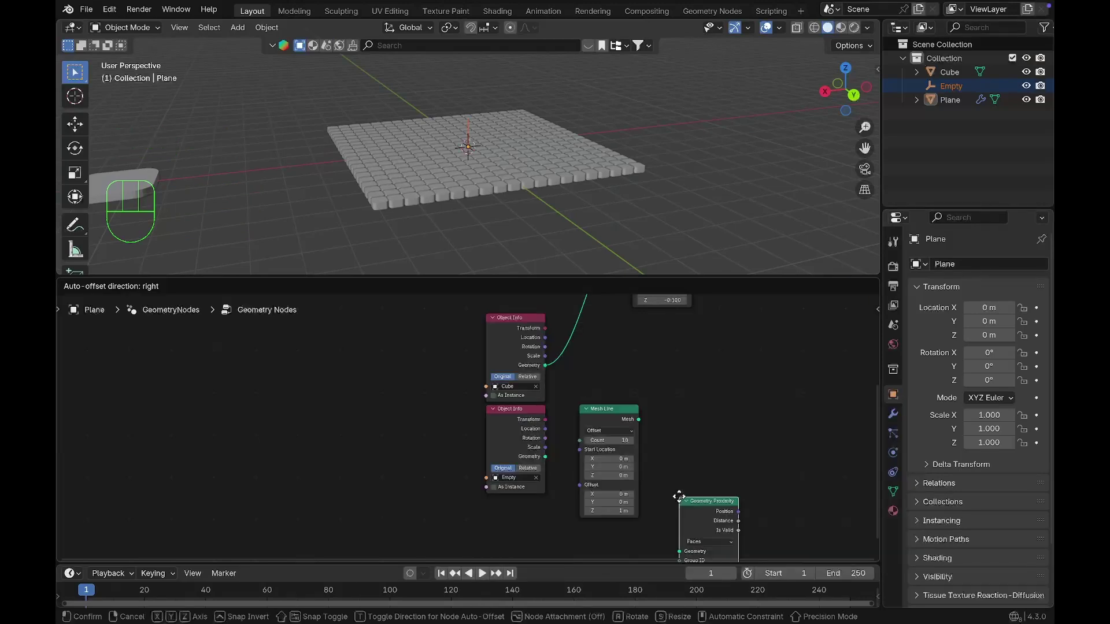
{"action": "left_click", "coordinate": [660, 405]}
Step: Add a Map Range node after the Geometry Proximity node
{"action": "middle_click_drag", "start_coordinate": [738, 414], "coordinate": [641, 406]}
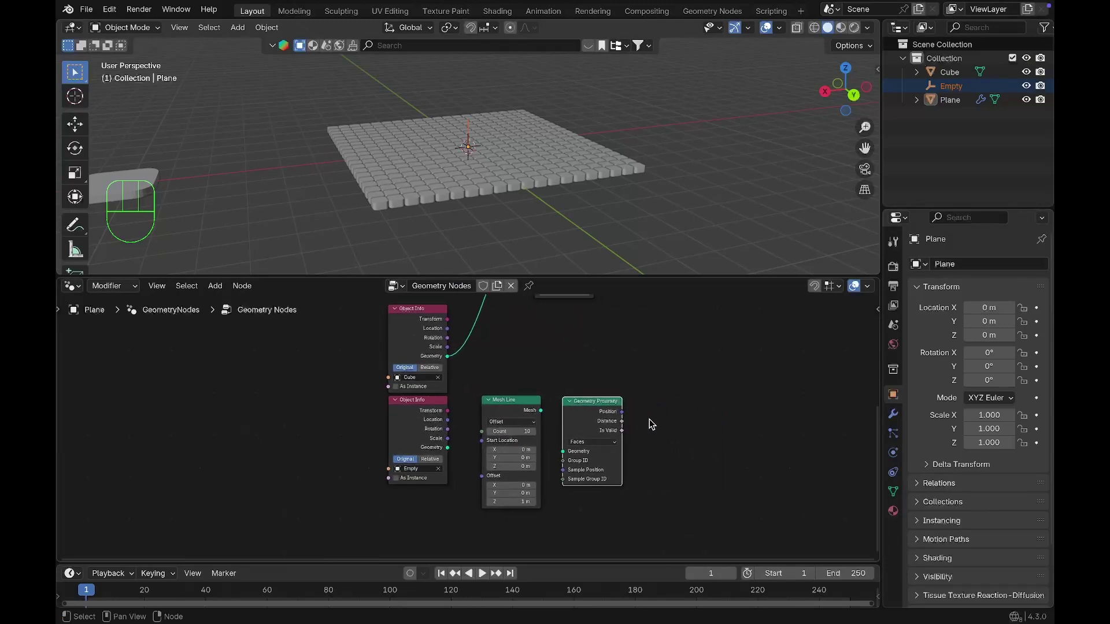
{"action": "key", "text": "shift+a"}
{"action": "type", "text": "ma"}
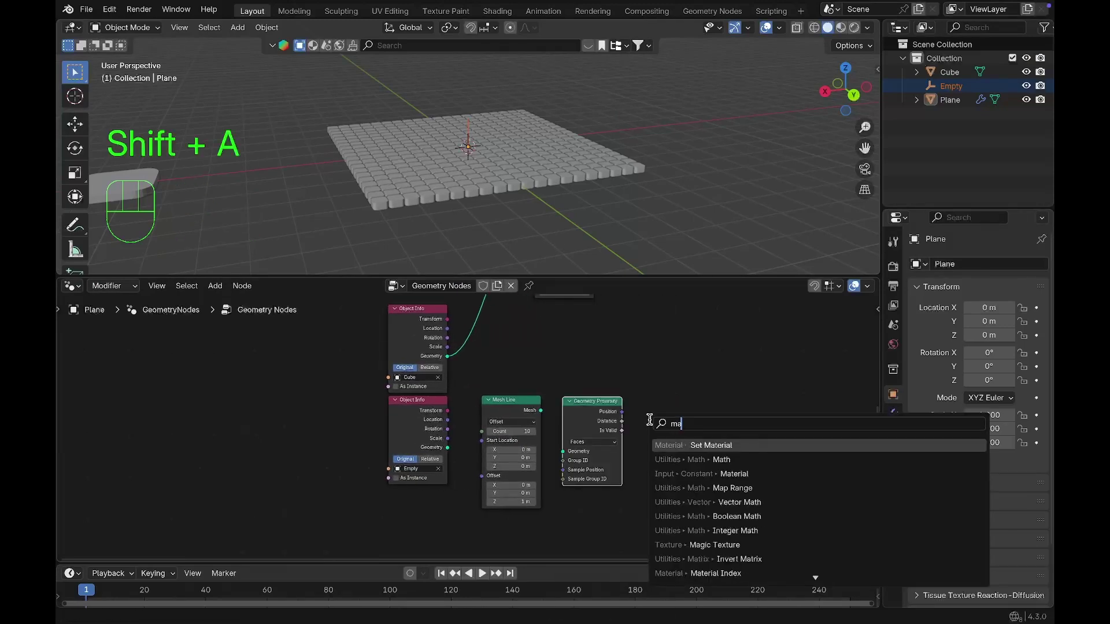
{"action": "left_click", "coordinate": [730, 488]}
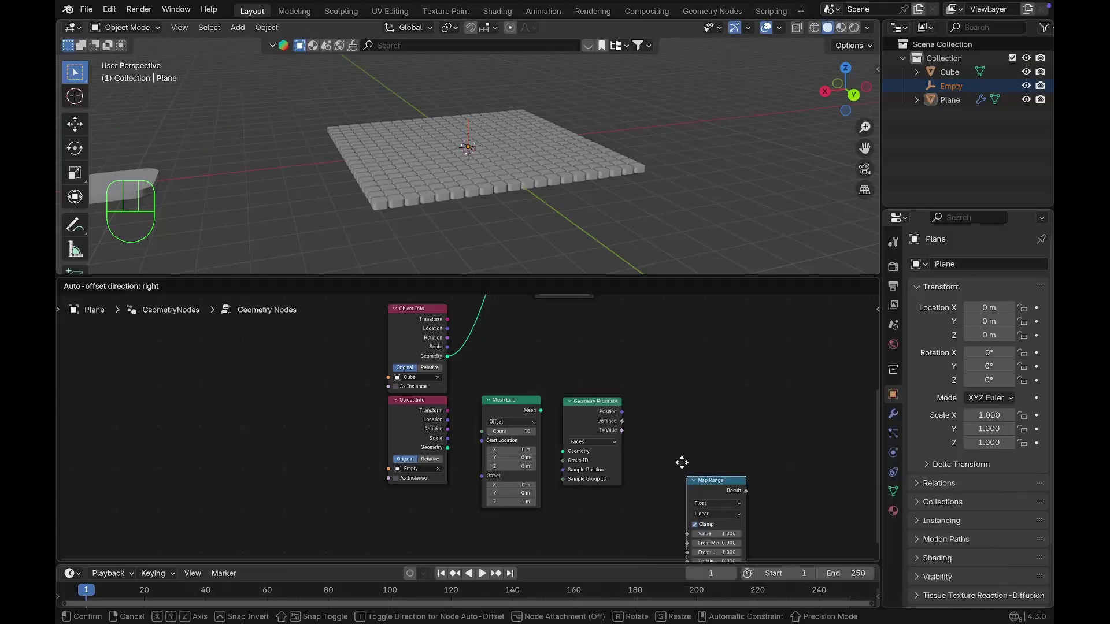
{"action": "left_click", "coordinate": [637, 399]}
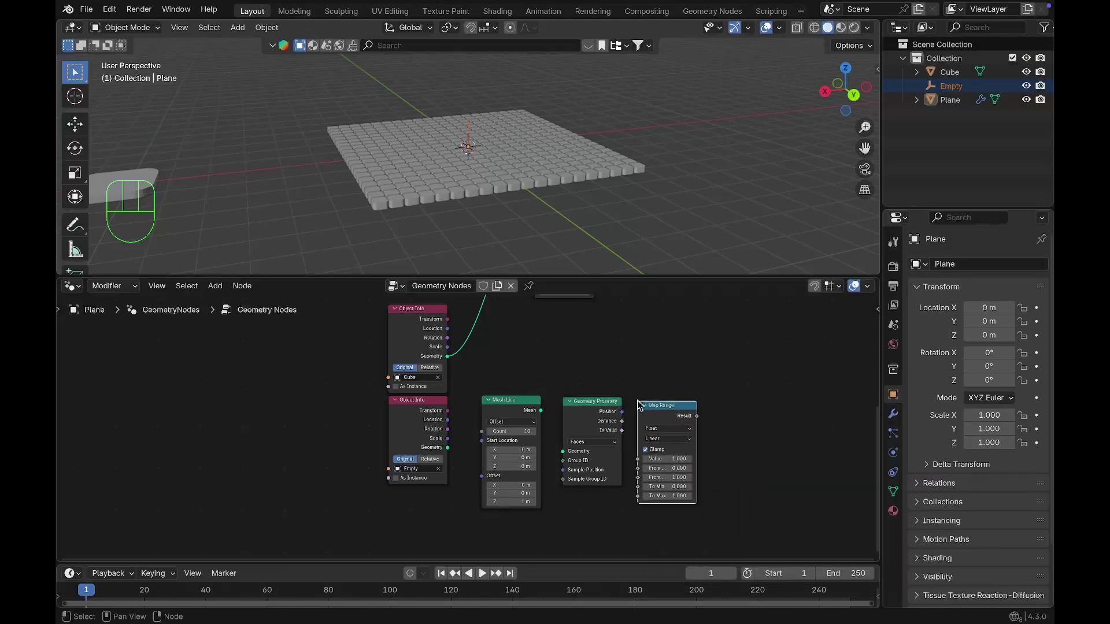
Step: Add a Combine XYZ node after the Map Range node
{"action": "key", "text": "shift+a"}
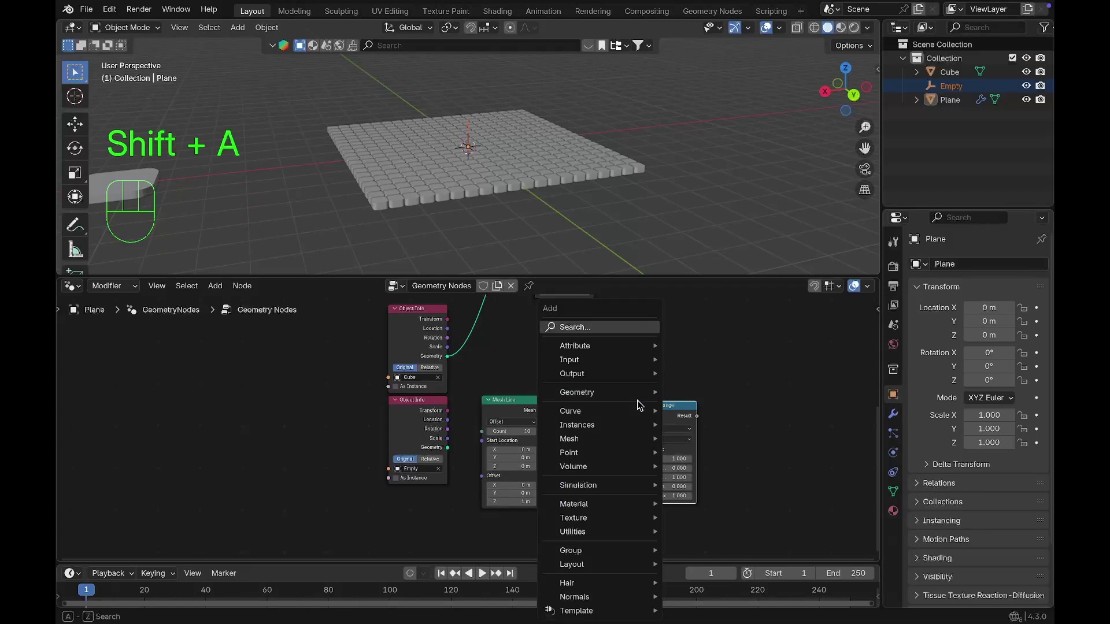
{"action": "type", "text": "co"}
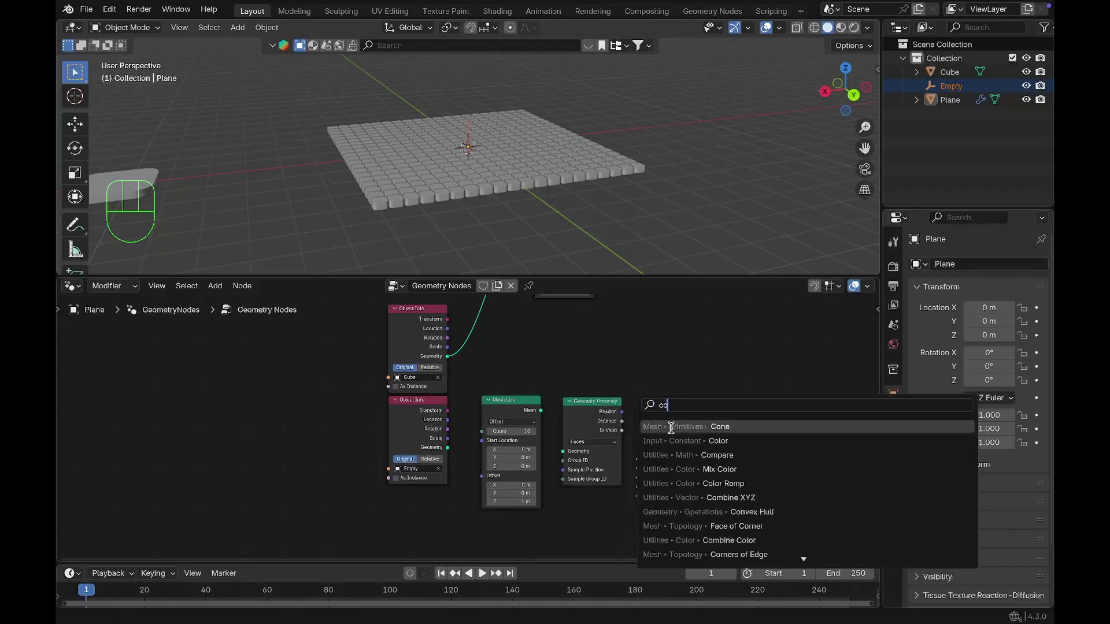
{"action": "key", "text": "BackSpace"}
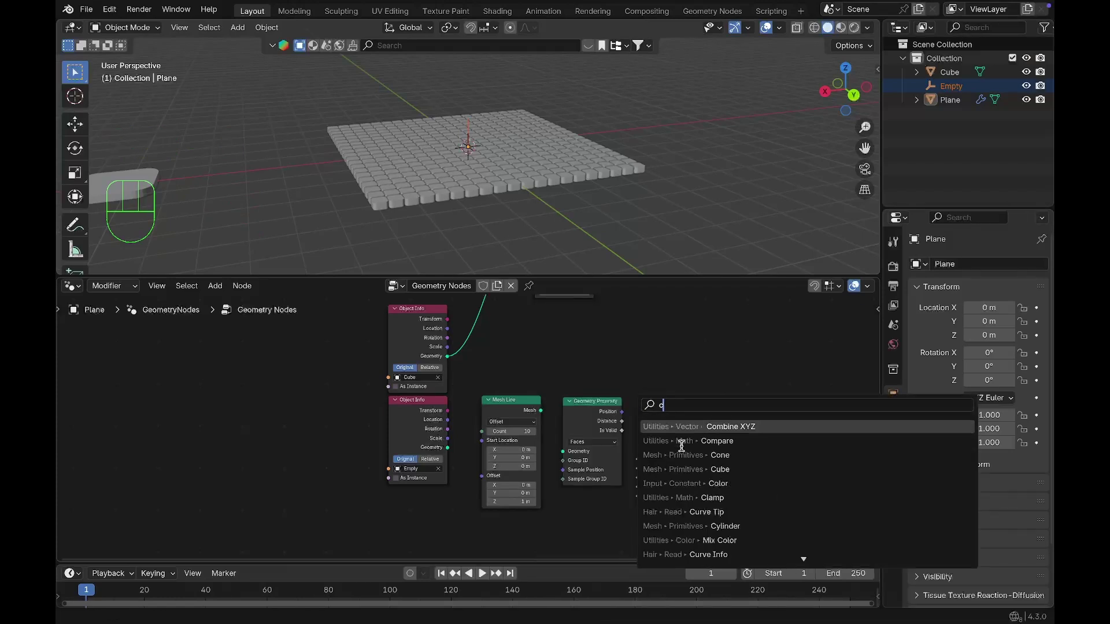
{"action": "left_click", "coordinate": [699, 426]}
{"action": "left_click", "coordinate": [719, 415]}
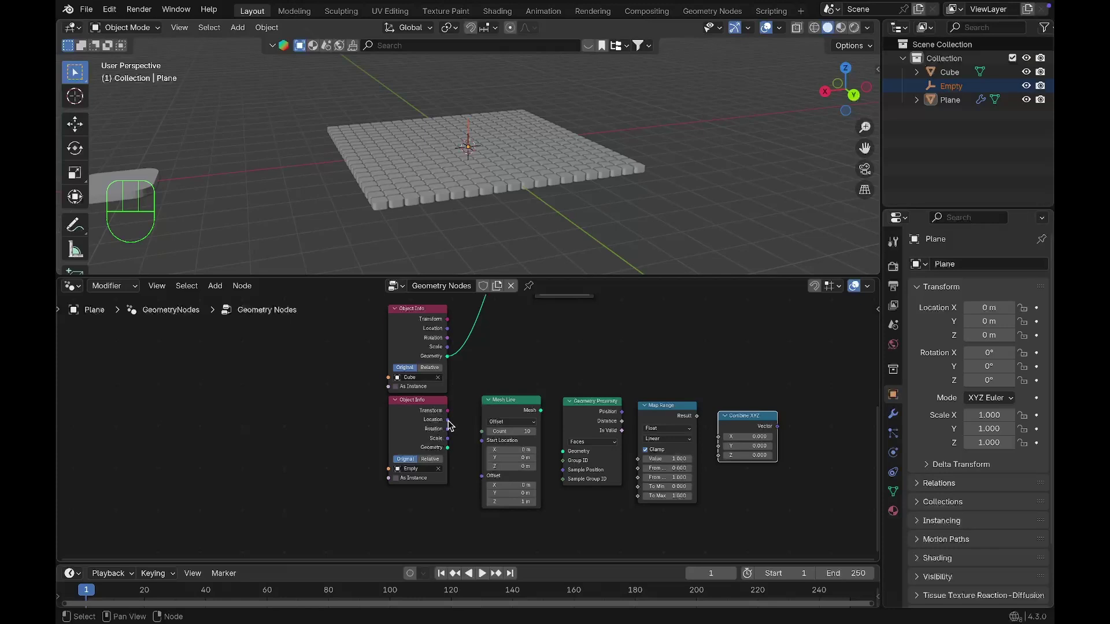
Step: Connect the Empty's Location output to Mesh Line's Start Location, and Mesh Line's Mesh output to Geometry Proximity's Geometry input
{"action": "left_click_drag", "start_coordinate": [448, 421], "coordinate": [484, 432]}
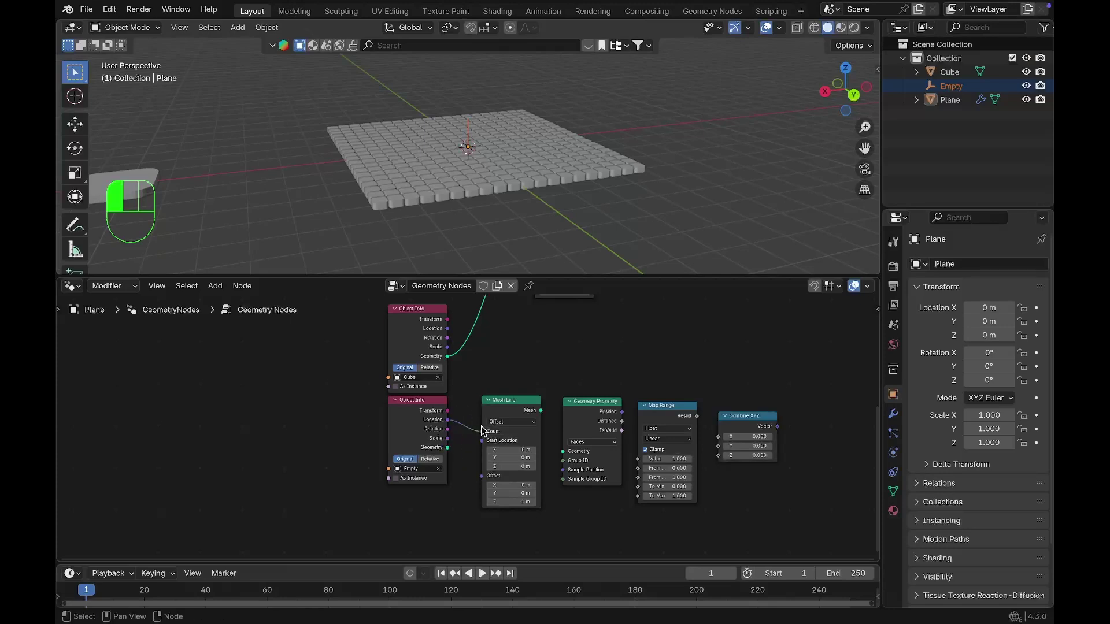
{"action": "middle_click_drag", "start_coordinate": [483, 432], "coordinate": [461, 430]}
{"action": "scroll", "coordinate": [475, 422], "scroll_direction": "up", "scroll_amount": 3}
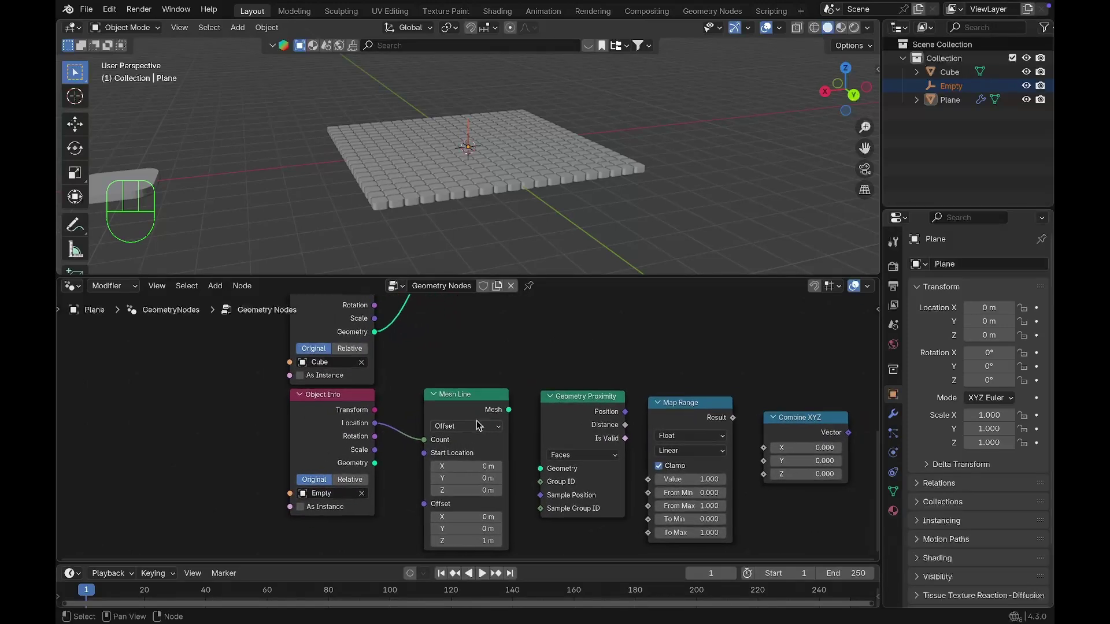
{"action": "middle_click_drag", "start_coordinate": [476, 421], "coordinate": [486, 415]}
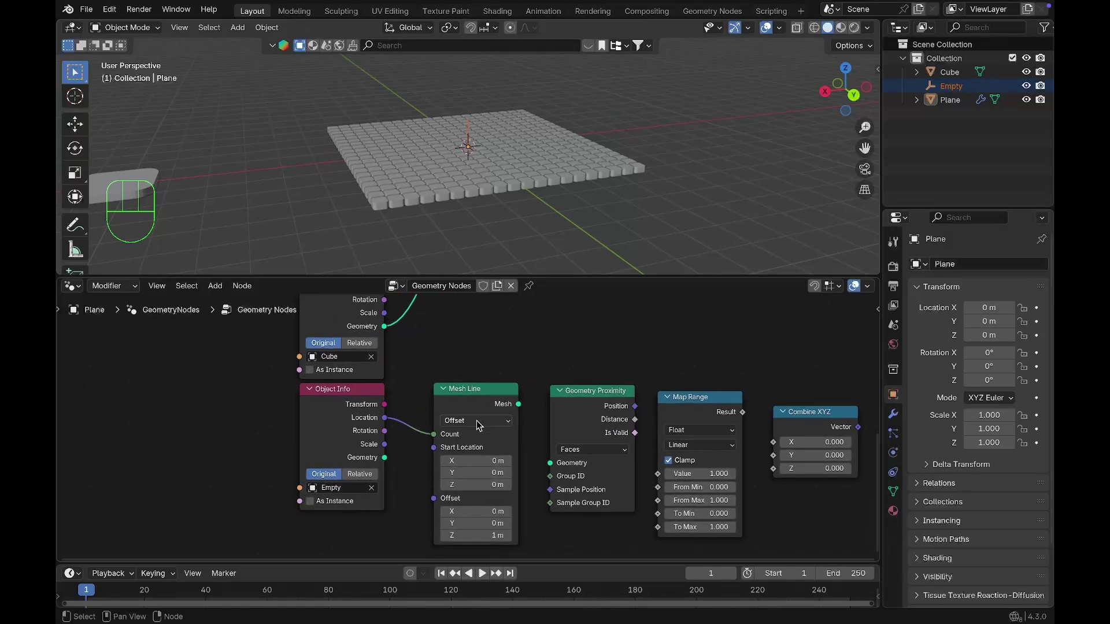
{"action": "left_click", "coordinate": [387, 424]}
{"action": "mouse_move", "coordinate": [387, 422]}
{"action": "left_mouse_down"}
{"action": "mouse_move", "coordinate": [433, 448]}
{"action": "mouse_move", "coordinate": [406, 420]}
{"action": "left_mouse_up"}
{"action": "middle_click_drag", "start_coordinate": [428, 421], "coordinate": [404, 421]}
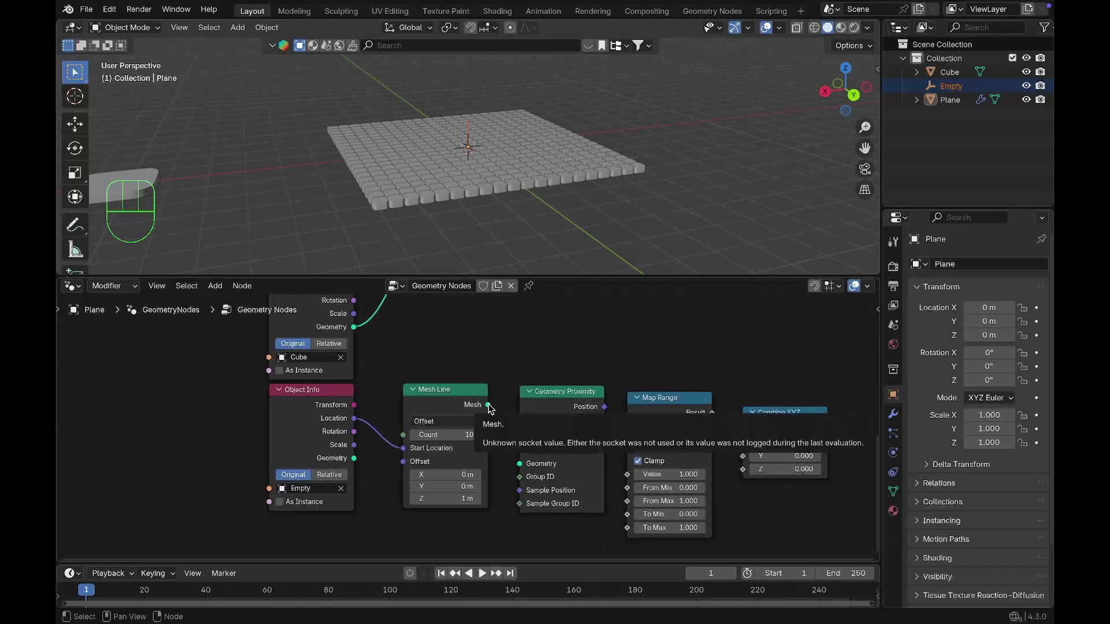
{"action": "left_click_drag", "start_coordinate": [488, 407], "coordinate": [520, 463]}
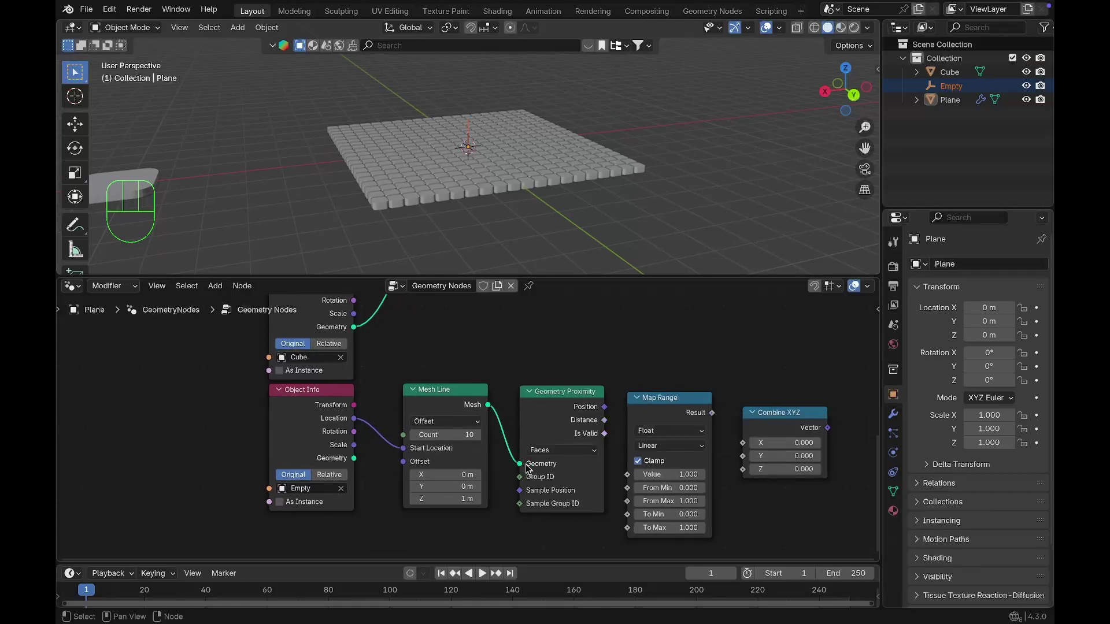
{"action": "middle_click_drag", "start_coordinate": [594, 454], "coordinate": [525, 464]}
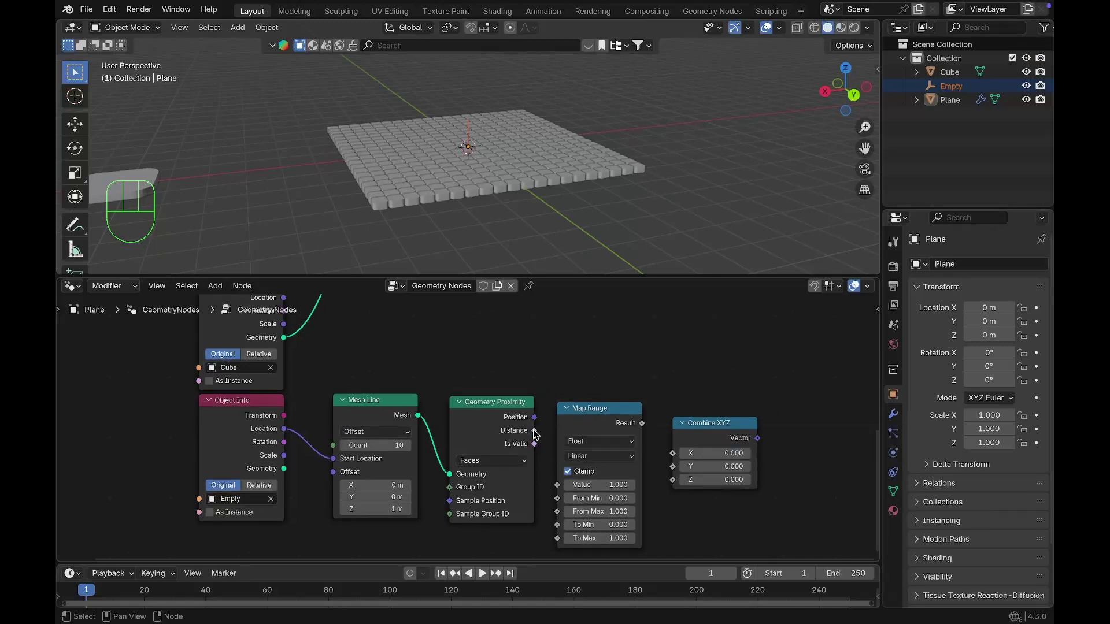
Step: Connect Geometry Proximity's Distance output to Map Range's Value, and Map Range's Result to Combine XYZ's Z input
{"action": "left_click_drag", "start_coordinate": [536, 435], "coordinate": [561, 487]}
{"action": "middle_click_drag", "start_coordinate": [616, 496], "coordinate": [552, 486]}
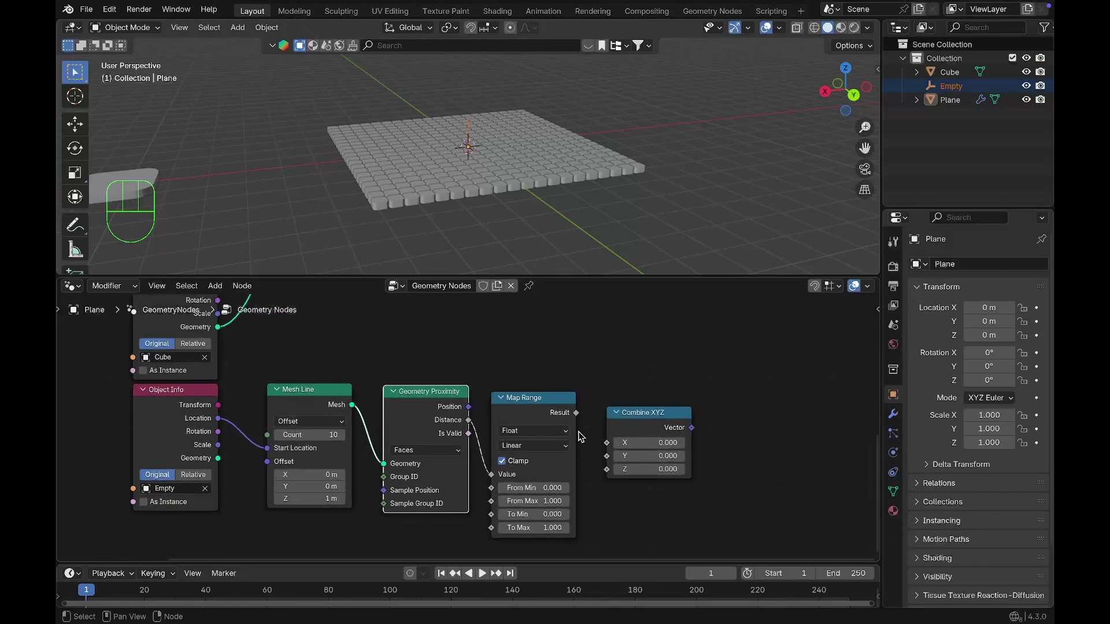
{"action": "left_click_drag", "start_coordinate": [576, 413], "coordinate": [602, 476]}
Step: Move the Group Output node well away from Instance on Points to make room for another node between them
{"action": "scroll", "coordinate": [631, 457], "scroll_direction": "right", "scroll_amount": 3}
{"action": "scroll", "coordinate": [632, 457], "scroll_direction": "up", "scroll_amount": 2}
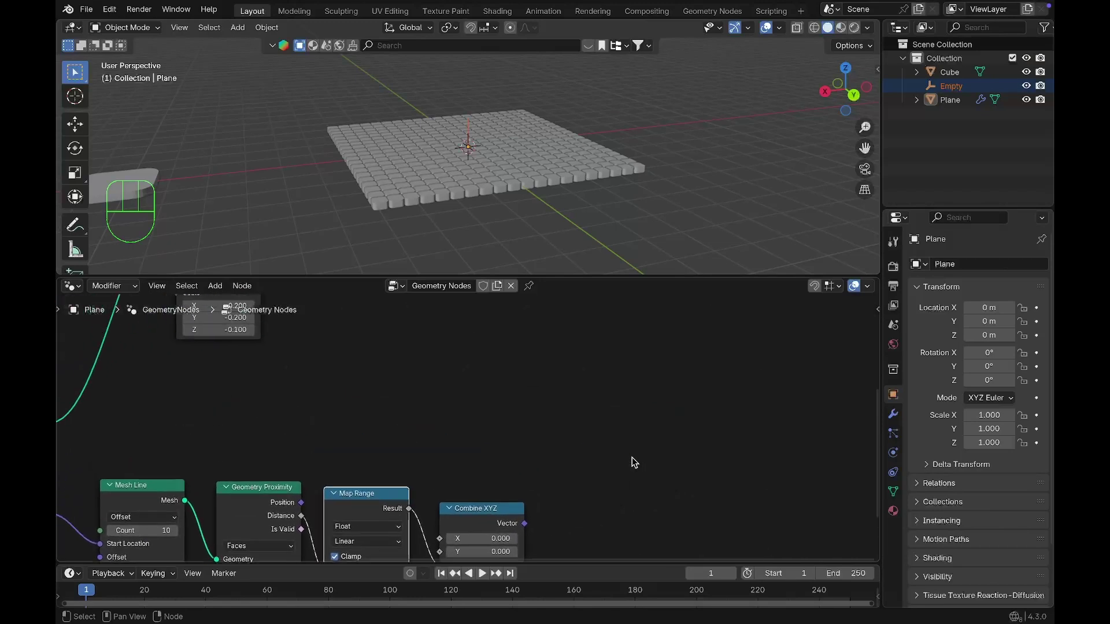
{"action": "scroll", "coordinate": [634, 463], "scroll_direction": "down", "scroll_amount": 2}
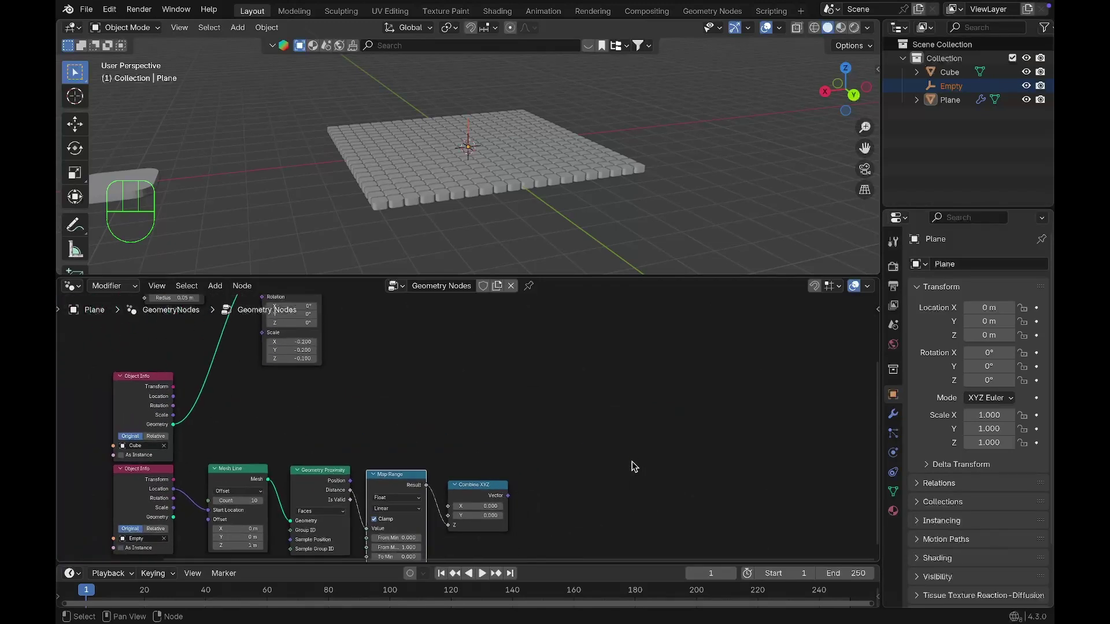
{"action": "scroll", "coordinate": [631, 466], "scroll_direction": "up", "scroll_amount": 4}
{"action": "scroll", "coordinate": [632, 466], "scroll_direction": "left", "scroll_amount": 3}
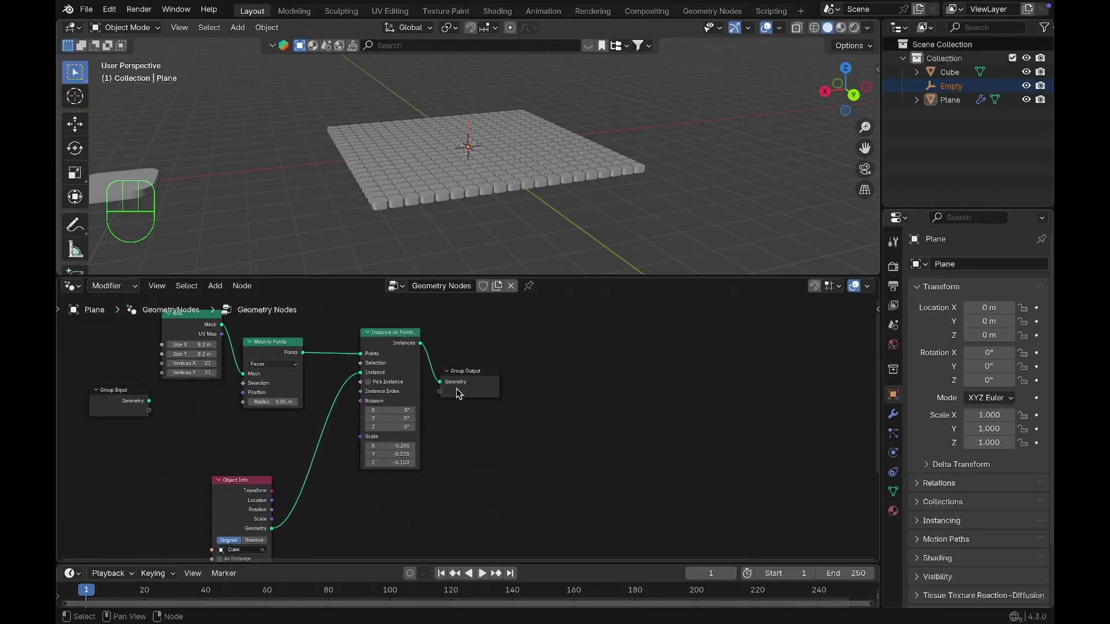
{"action": "left_click_drag", "start_coordinate": [474, 382], "coordinate": [741, 384]}
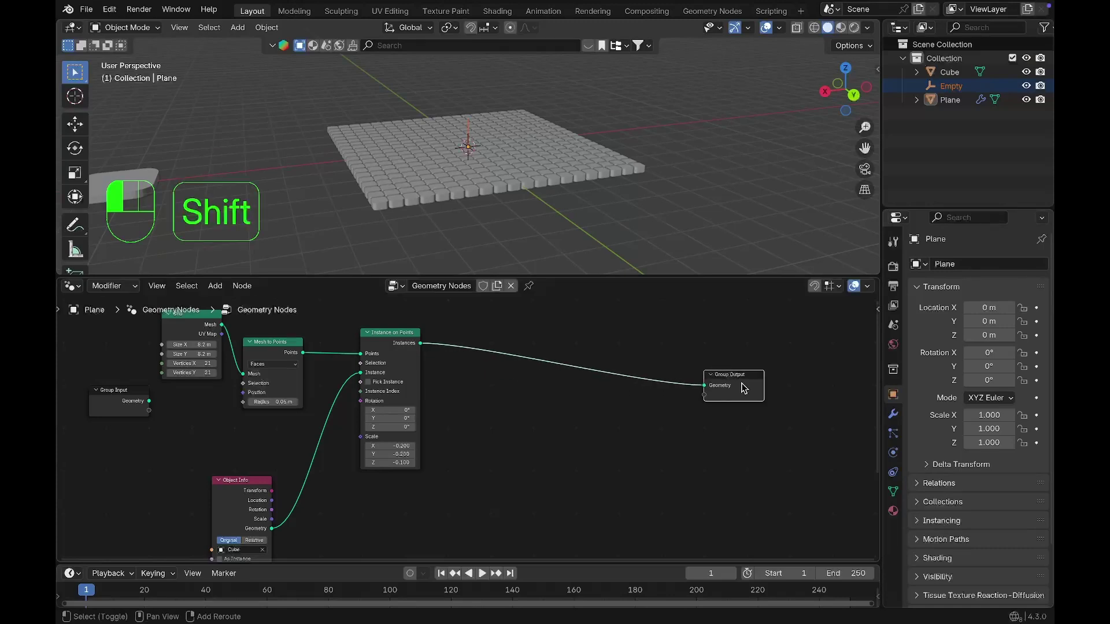
Step: Add a Set Position node between Instance on Points and Group Output, and connect Combine XYZ's Vector to its Offset
{"action": "key", "text": "shift+a"}
{"action": "type", "text": "set"}
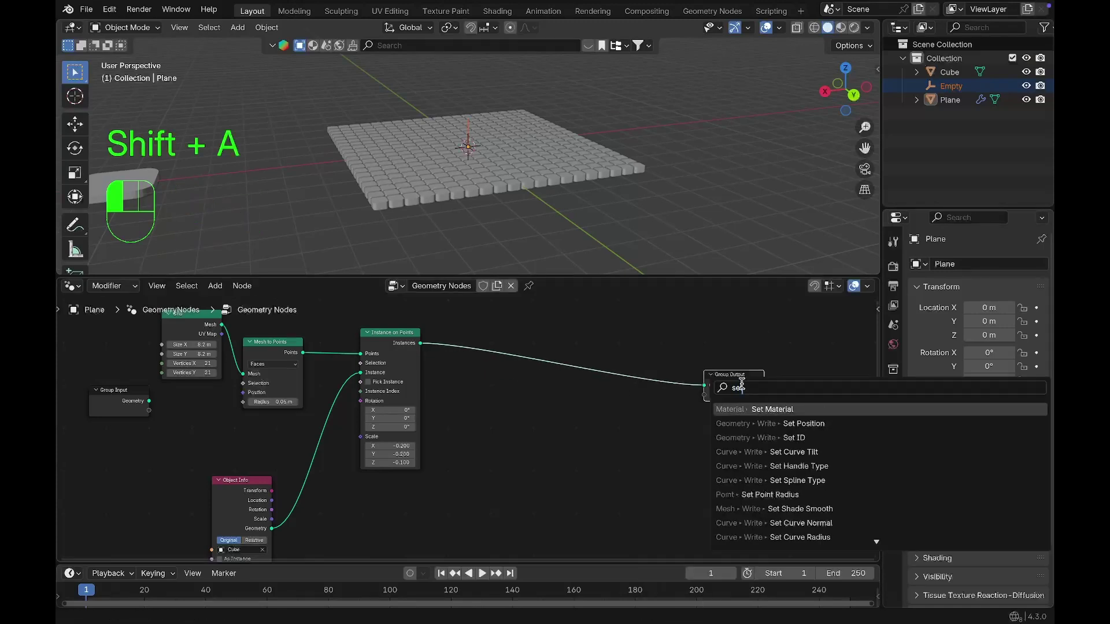
{"action": "left_click", "coordinate": [803, 423]}
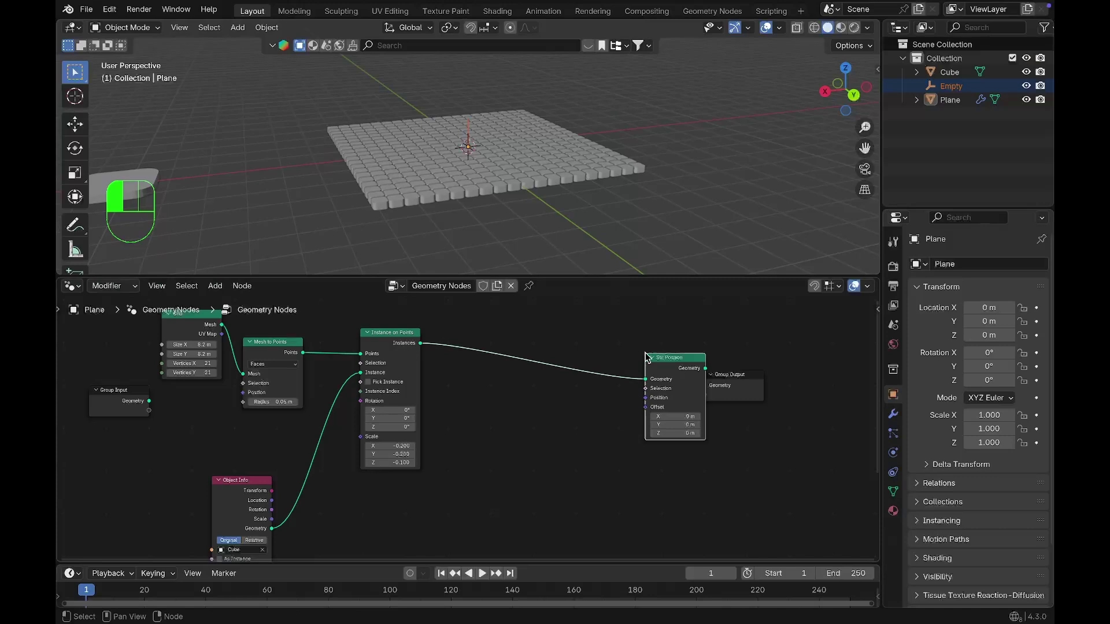
{"action": "left_click", "coordinate": [702, 492]}
{"action": "scroll", "coordinate": [701, 492], "scroll_direction": "down", "scroll_amount": 5}
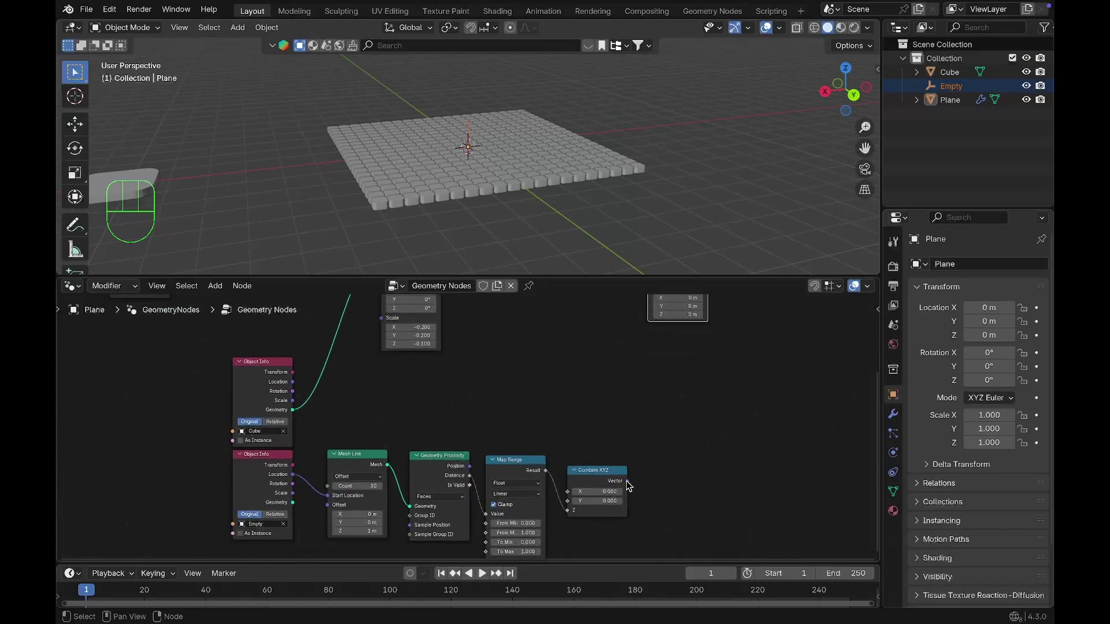
{"action": "left_click_drag", "start_coordinate": [627, 482], "coordinate": [651, 373]}
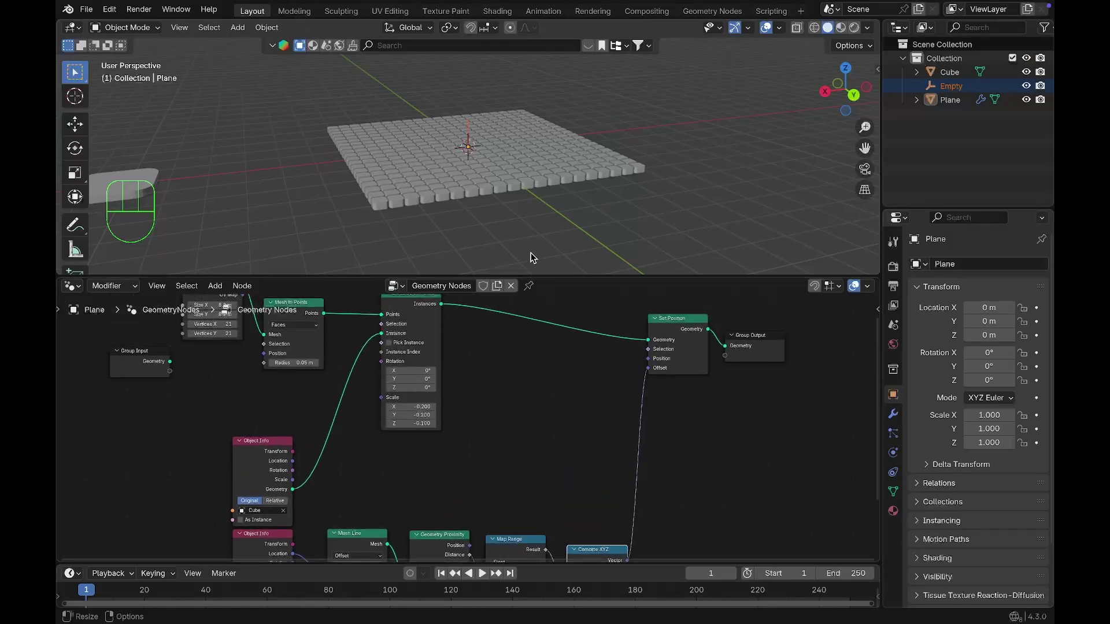
Step: Switch the Geometry Proximity node's target from Faces to Points
{"action": "scroll", "coordinate": [537, 374], "scroll_direction": "down", "scroll_amount": 4}
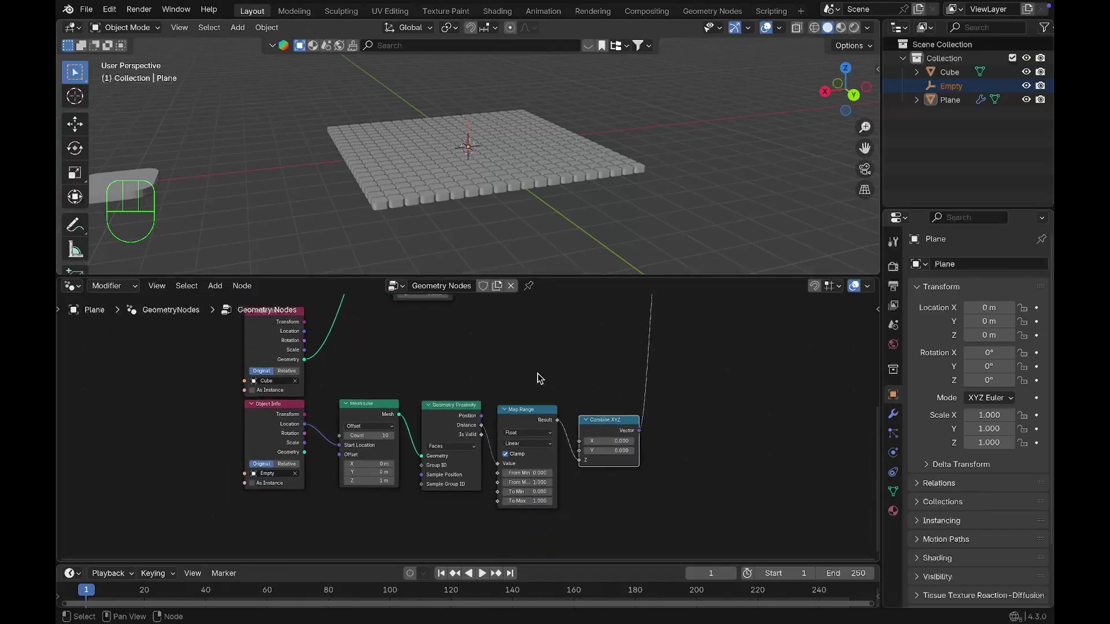
{"action": "scroll", "coordinate": [538, 374], "scroll_direction": "up", "scroll_amount": 5}
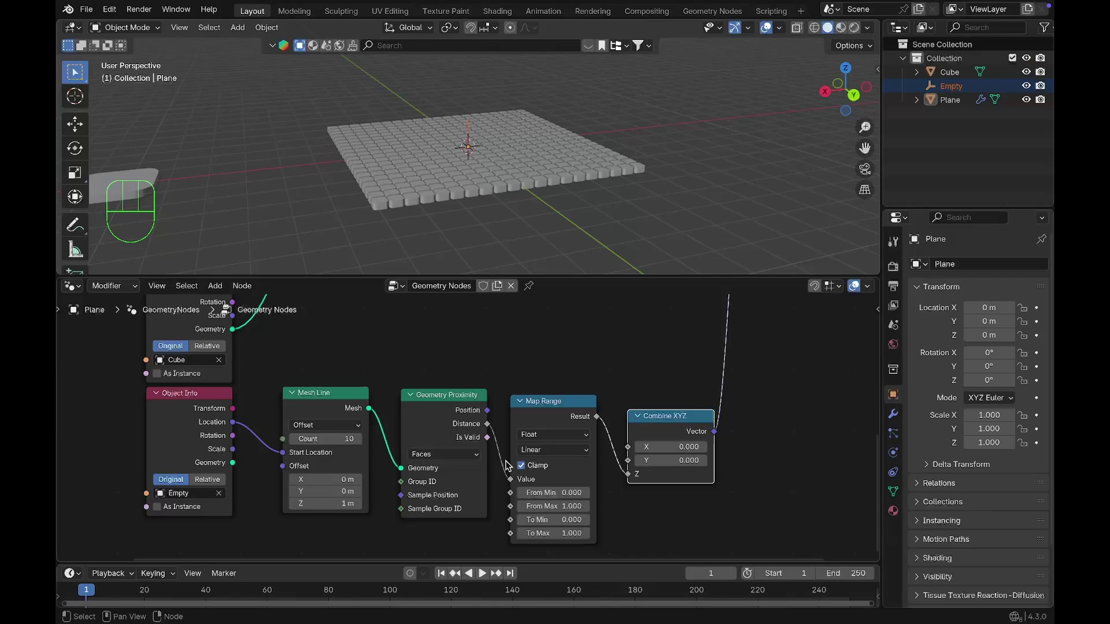
{"action": "left_click", "coordinate": [452, 454]}
{"action": "left_click", "coordinate": [444, 455]}
{"action": "left_click", "coordinate": [440, 490]}
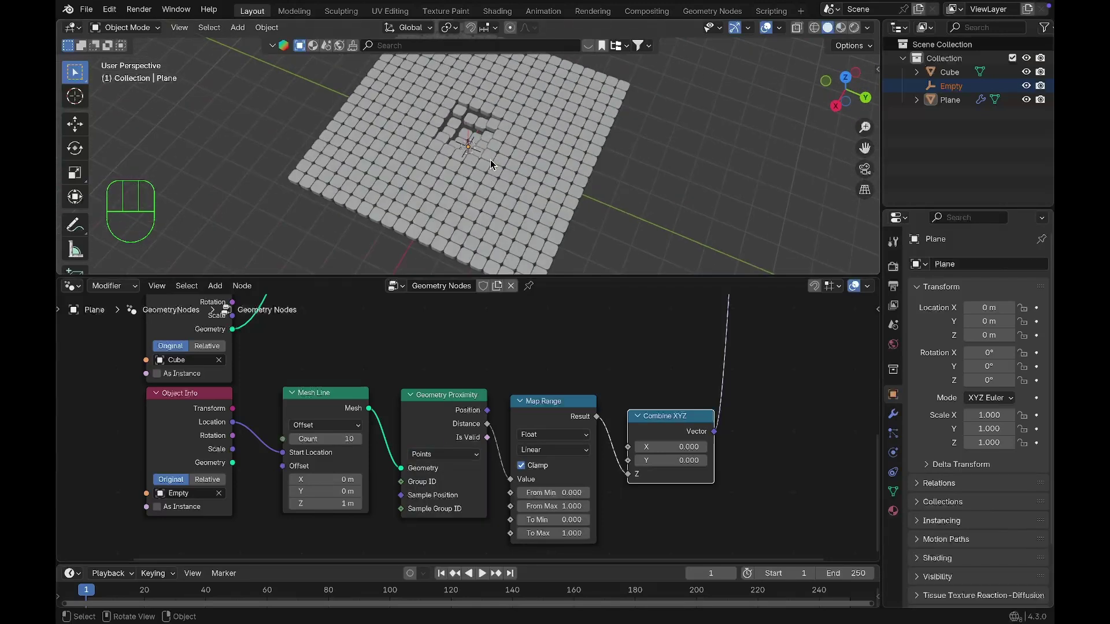
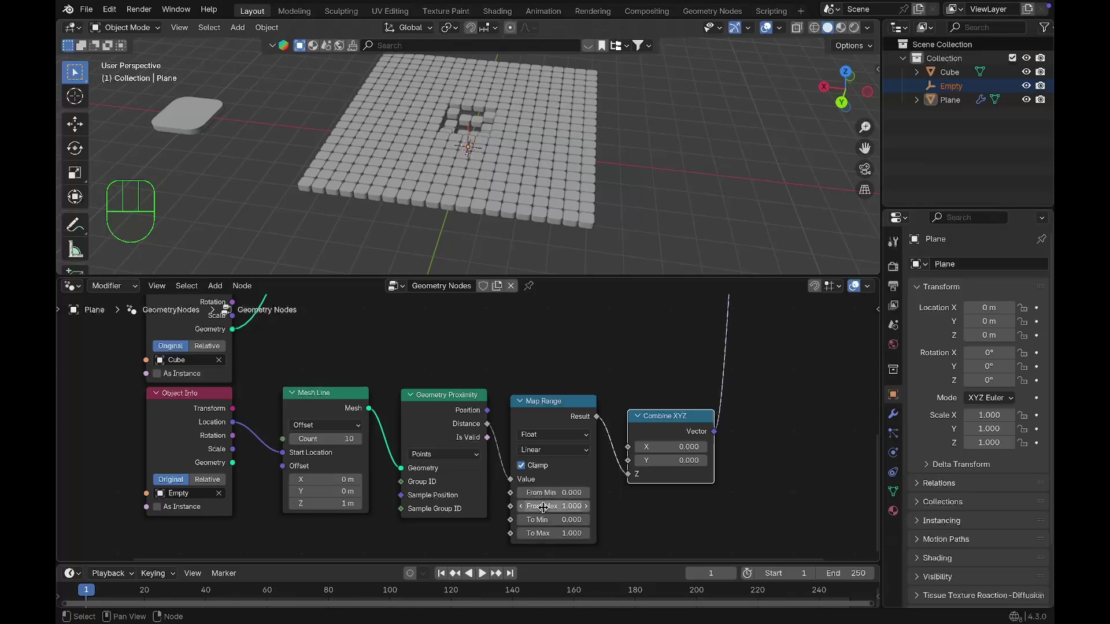
Step: Set the Map Range node's From Min to 1.2, From Max to -0.1 and To Max to 0.9
{"action": "left_click_drag", "start_coordinate": [549, 506], "coordinate": [520, 507]}
{"action": "left_click", "coordinate": [520, 507]}
{"action": "middle_click_drag", "start_coordinate": [525, 268], "coordinate": [530, 252]}
{"action": "left_click_drag", "start_coordinate": [522, 533], "coordinate": [505, 534]}
{"action": "left_click", "coordinate": [523, 532]}
{"action": "left_click", "coordinate": [523, 533]}
{"action": "left_click", "coordinate": [522, 532]}
{"action": "left_click", "coordinate": [522, 532]}
{"action": "left_click", "coordinate": [523, 532]}
{"action": "left_click", "coordinate": [522, 532]}
{"action": "left_click", "coordinate": [587, 493]}
{"action": "left_click", "coordinate": [586, 493]}
{"action": "left_click_drag", "start_coordinate": [588, 498], "coordinate": [641, 498]}
{"action": "middle_click_drag", "start_coordinate": [465, 177], "coordinate": [535, 206]}
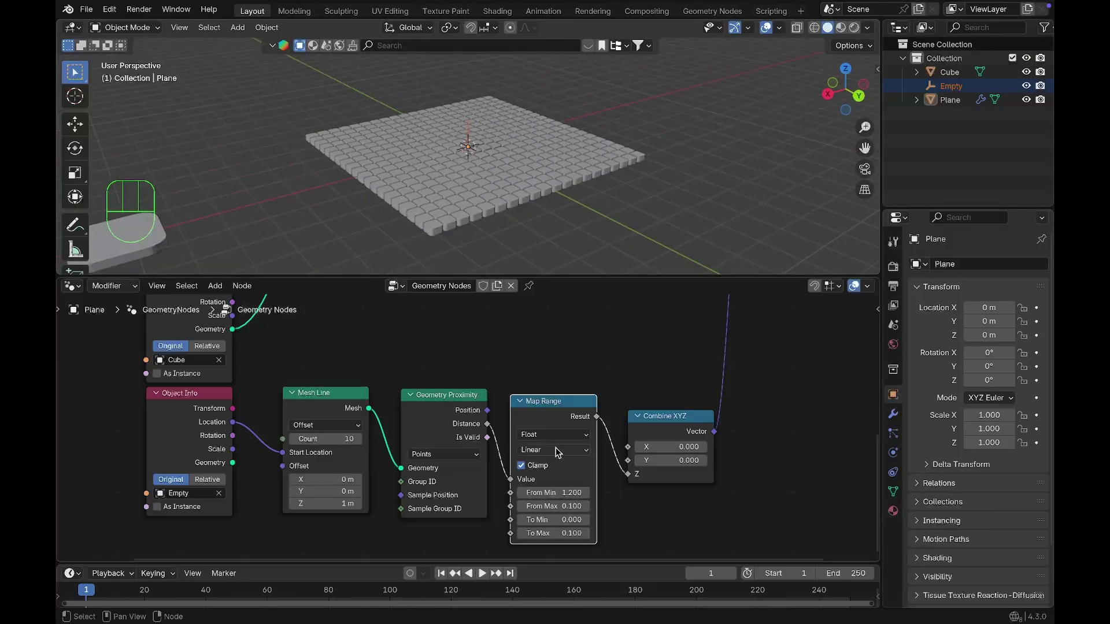
{"action": "left_click_drag", "start_coordinate": [559, 505], "coordinate": [523, 506]}
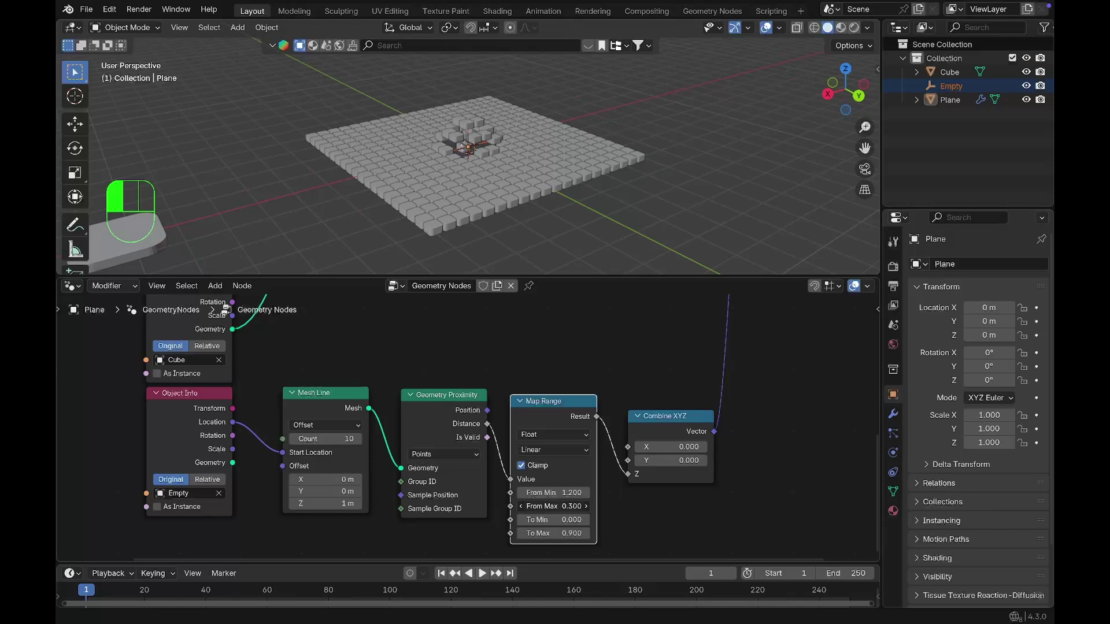
Step: Try moving the Empty across the tile grid to test the proximity effect
{"action": "middle_click_drag", "start_coordinate": [552, 203], "coordinate": [479, 133]}
{"action": "key", "text": "g"}
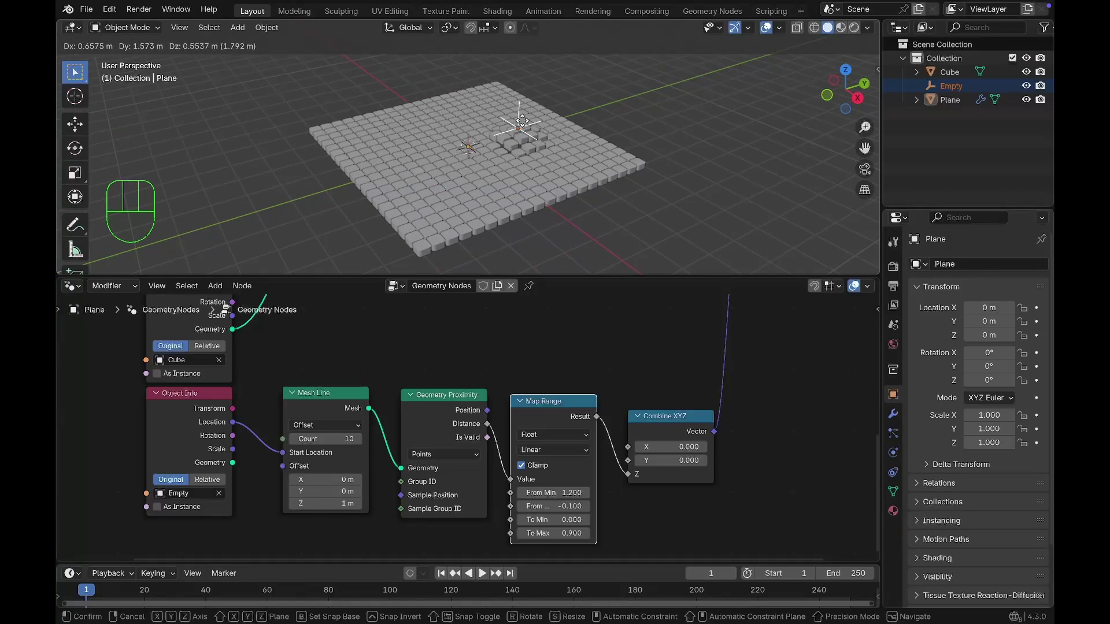
{"action": "right_click", "coordinate": [486, 138]}
{"action": "middle_click_drag", "start_coordinate": [439, 131], "coordinate": [475, 132]}
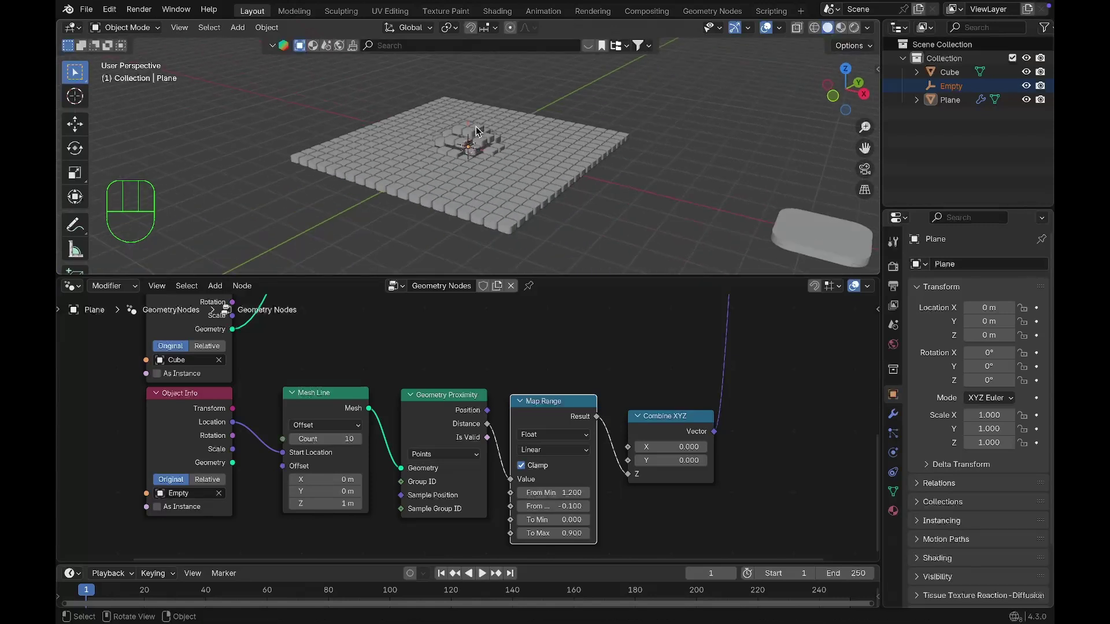
Step: Move Group Output away from Set Position and insert a Set Material node on the link between them
{"action": "scroll", "coordinate": [599, 347], "scroll_direction": "up", "scroll_amount": 8}
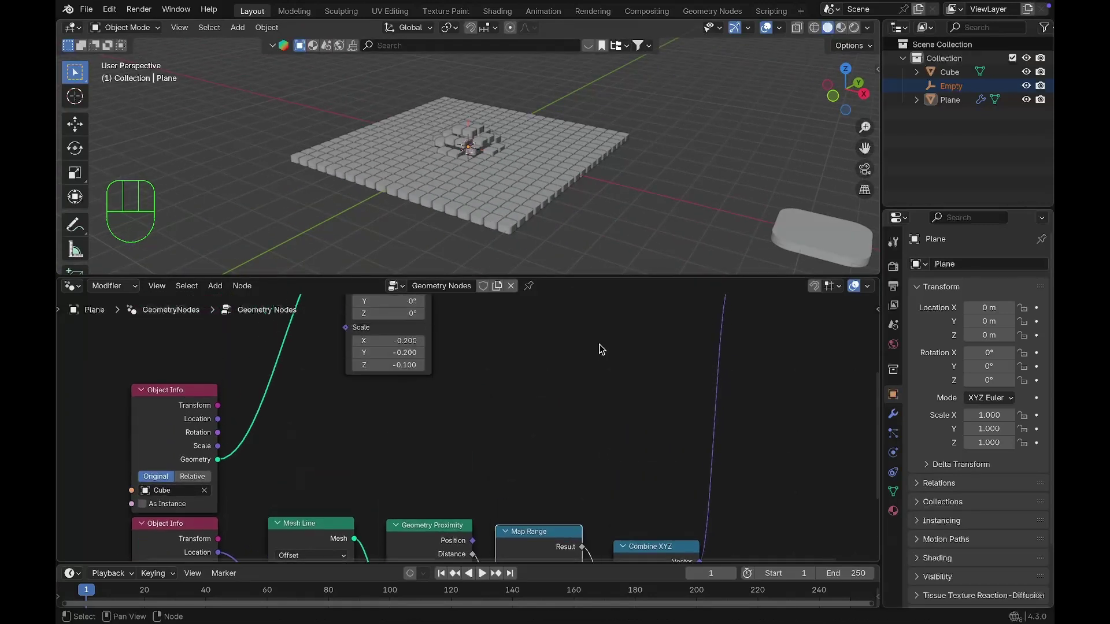
{"action": "scroll", "coordinate": [600, 347], "scroll_direction": "right", "scroll_amount": 5}
{"action": "left_click_drag", "start_coordinate": [707, 372], "coordinate": [780, 372]}
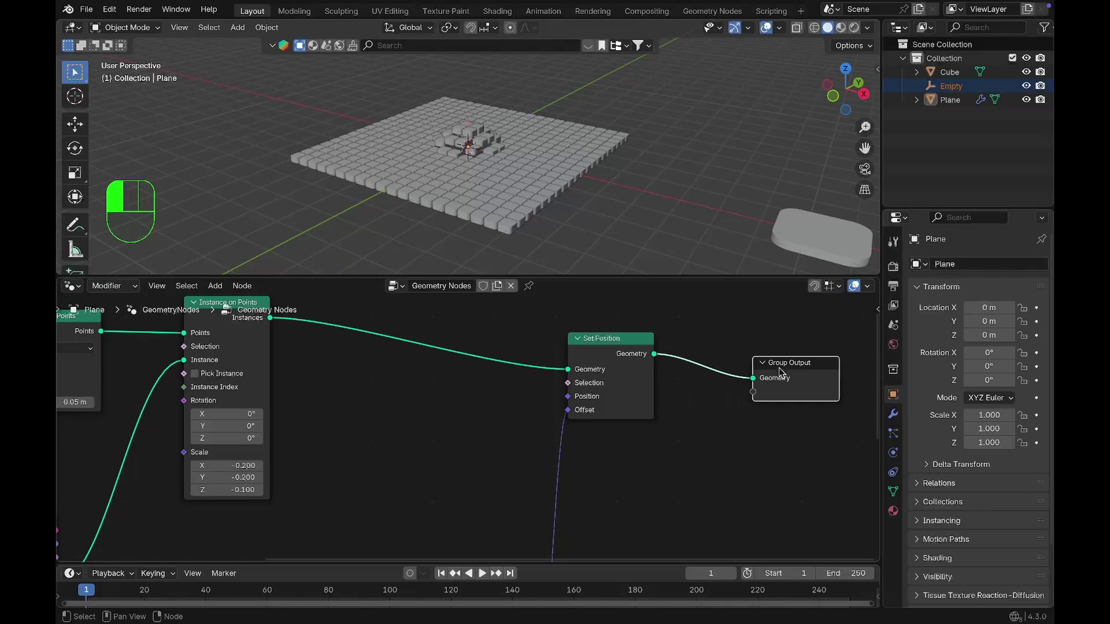
{"action": "key", "text": "shift+s"}
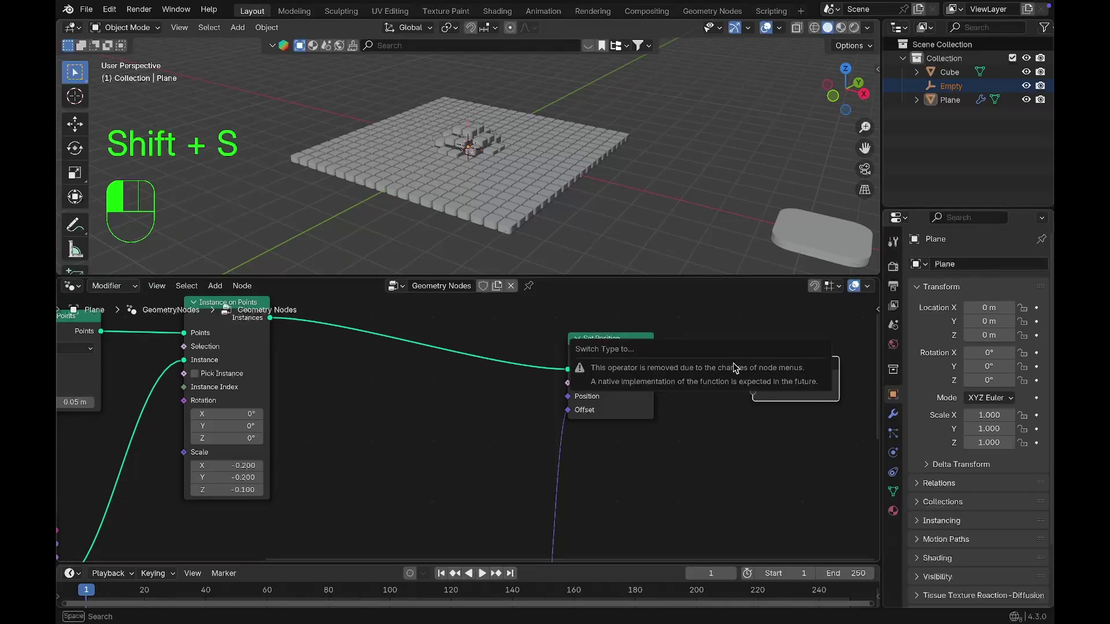
{"action": "key", "text": "shift+a"}
{"action": "type", "text": "se"}
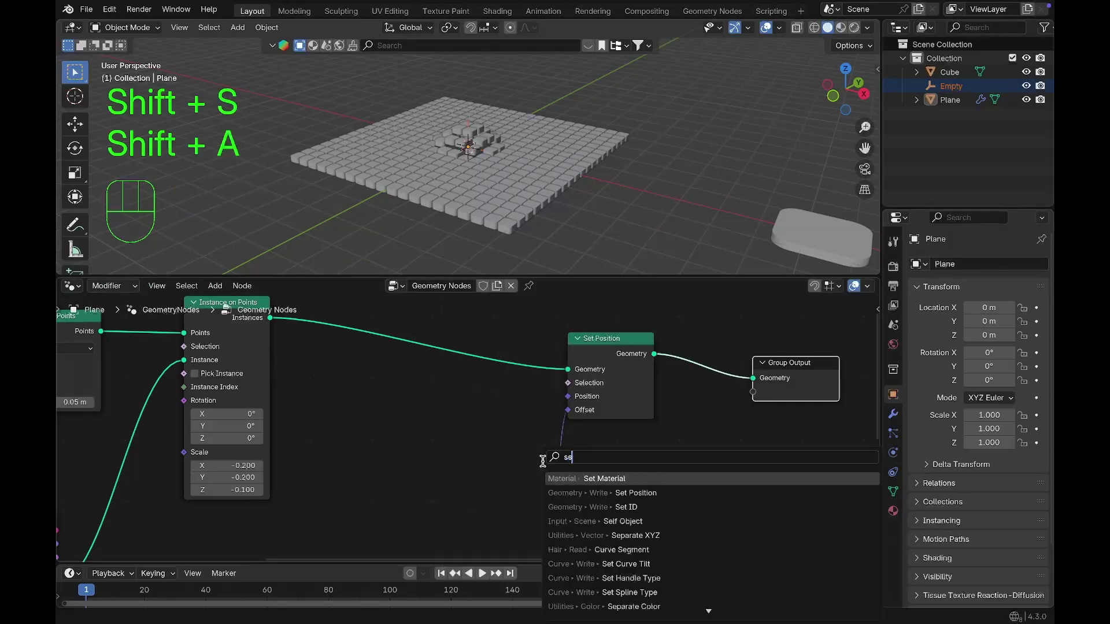
{"action": "type", "text": "t"}
{"action": "key", "text": "Return"}
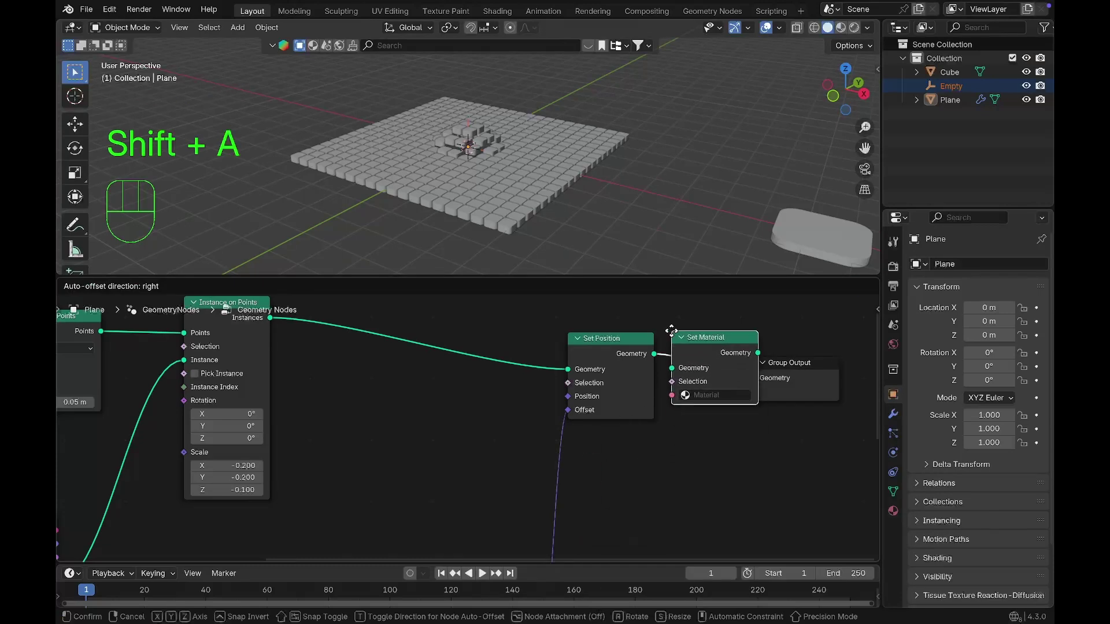
{"action": "left_click", "coordinate": [677, 335]}
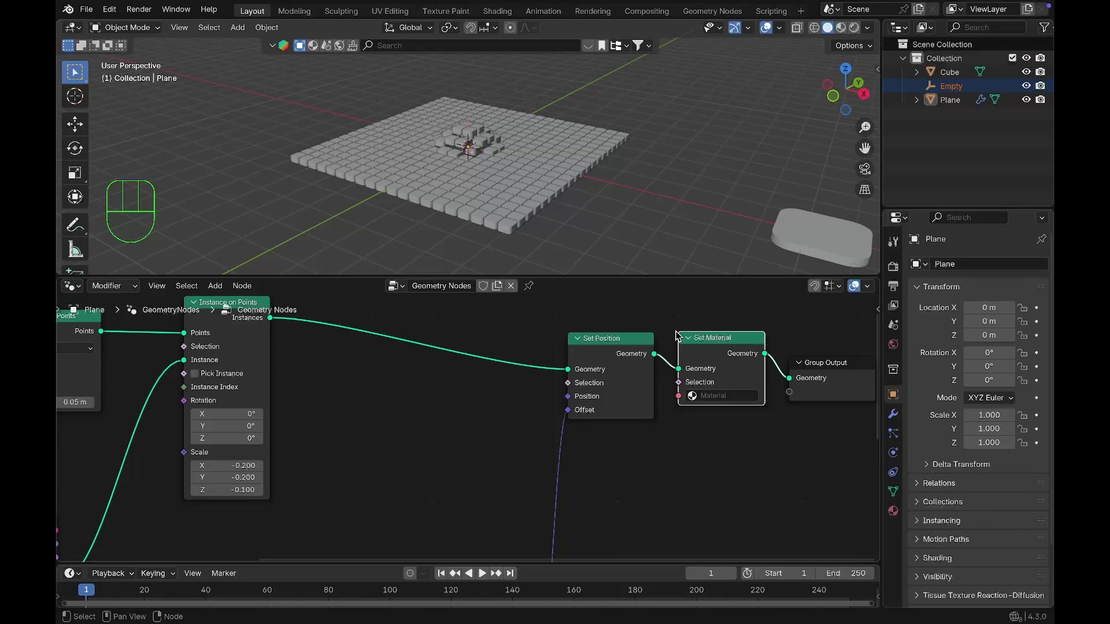
Step: Insert a Store Named Attribute node on the link between Instance on Points and Set Position
{"action": "key", "text": "shift+a"}
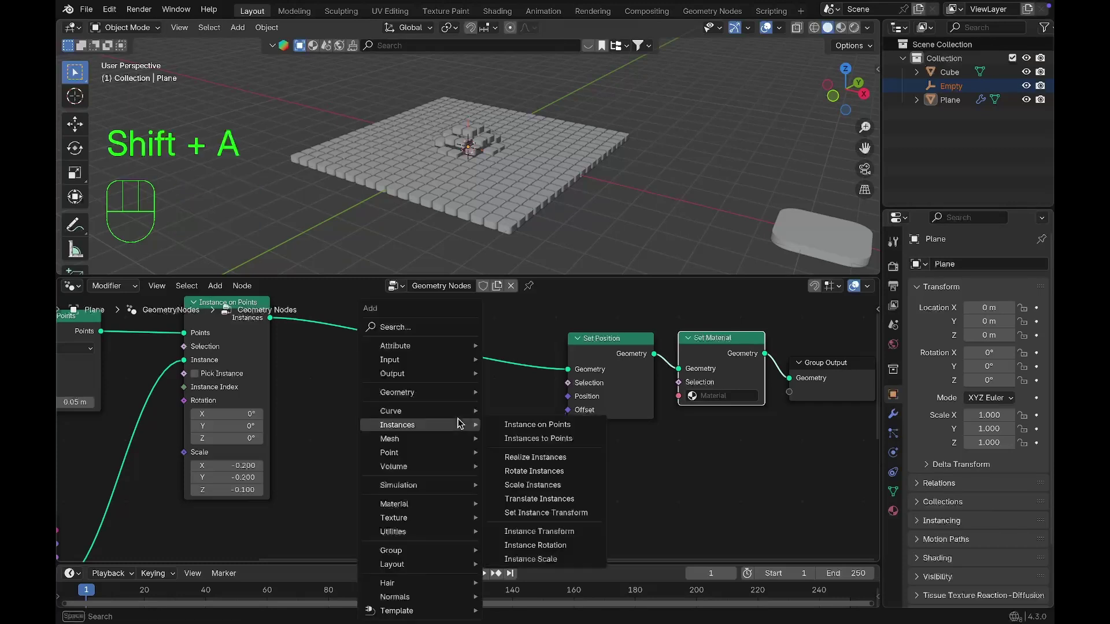
{"action": "type", "text": "st"}
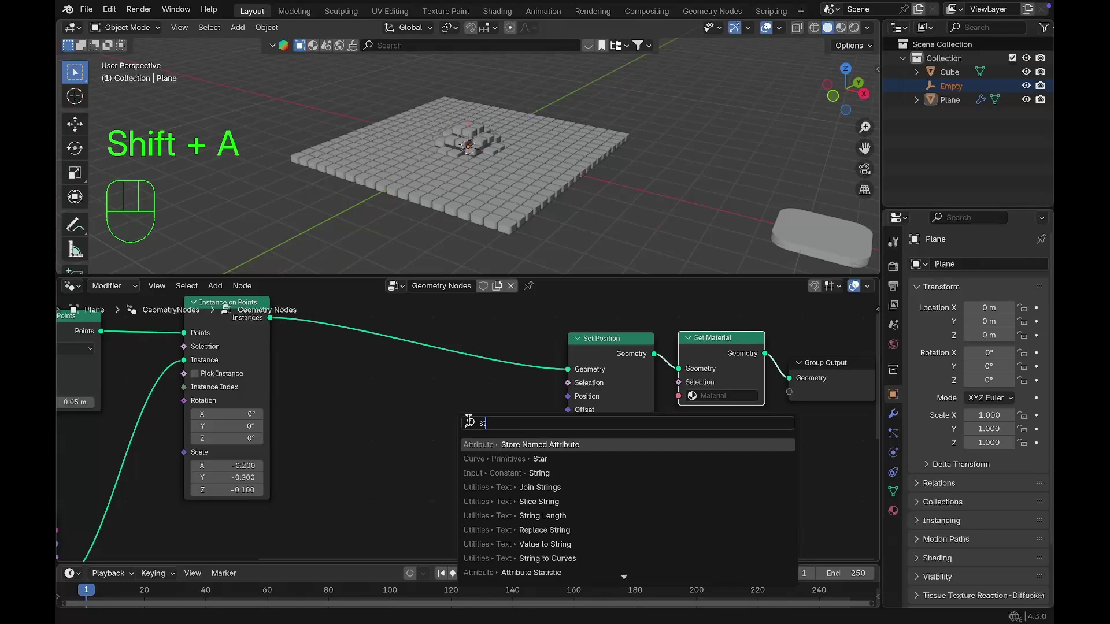
{"action": "left_click", "coordinate": [522, 445]}
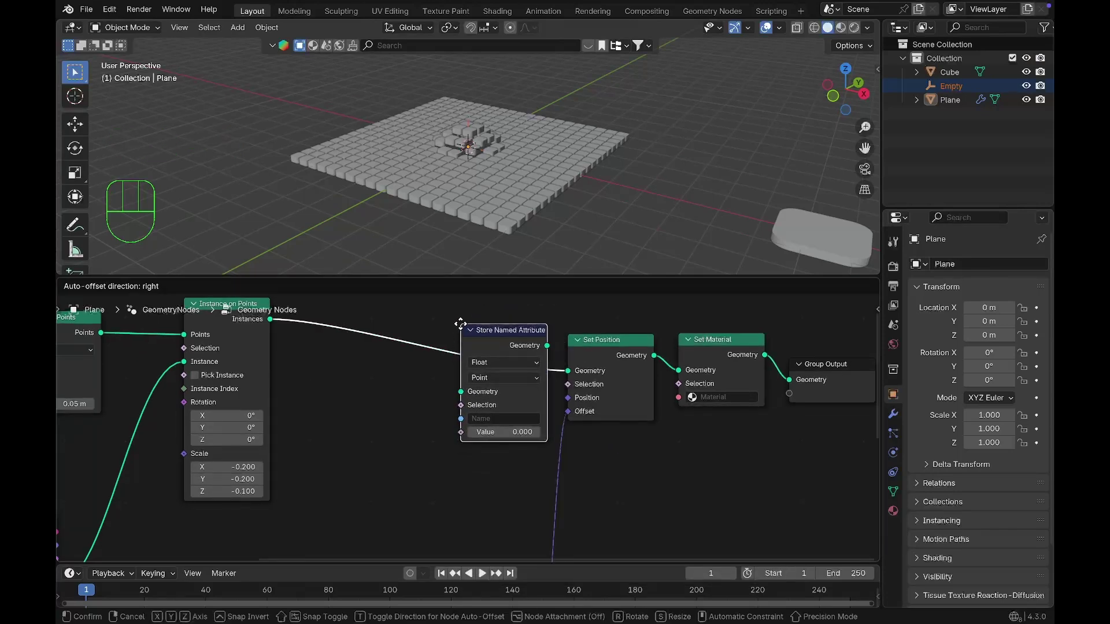
{"action": "left_click", "coordinate": [461, 323]}
Step: Connect Geometry Proximity's Distance to Store Named Attribute's Value, and Instance on Points' Instances to its Geometry input
{"action": "scroll", "coordinate": [463, 327], "scroll_direction": "down", "scroll_amount": 5}
{"action": "scroll", "coordinate": [462, 326], "scroll_direction": "left", "scroll_amount": 6}
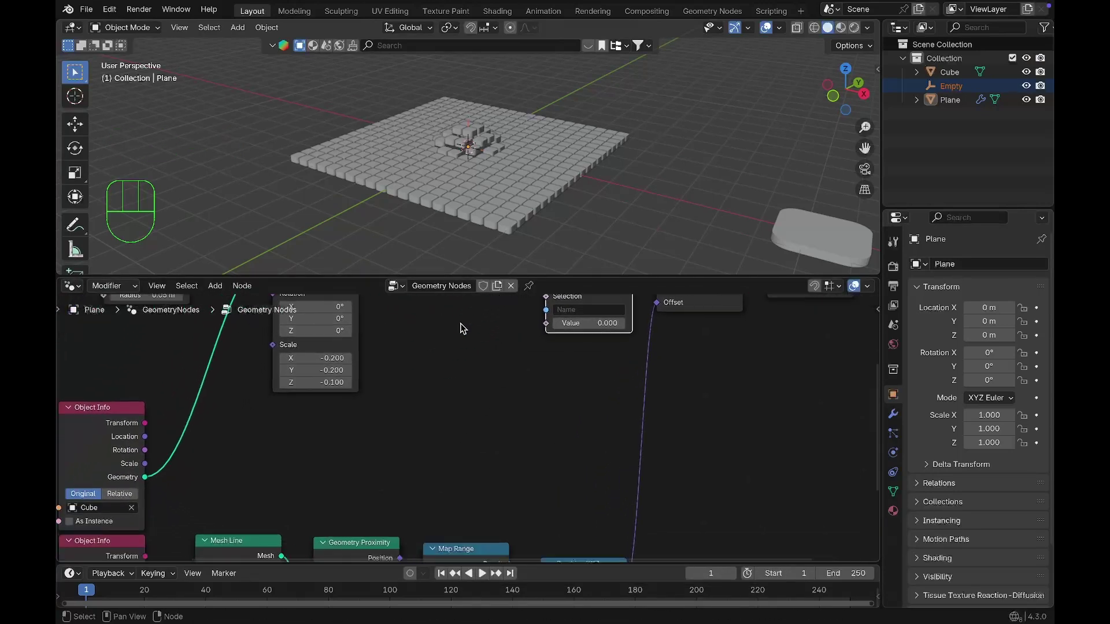
{"action": "scroll", "coordinate": [462, 328], "scroll_direction": "down", "scroll_amount": 1}
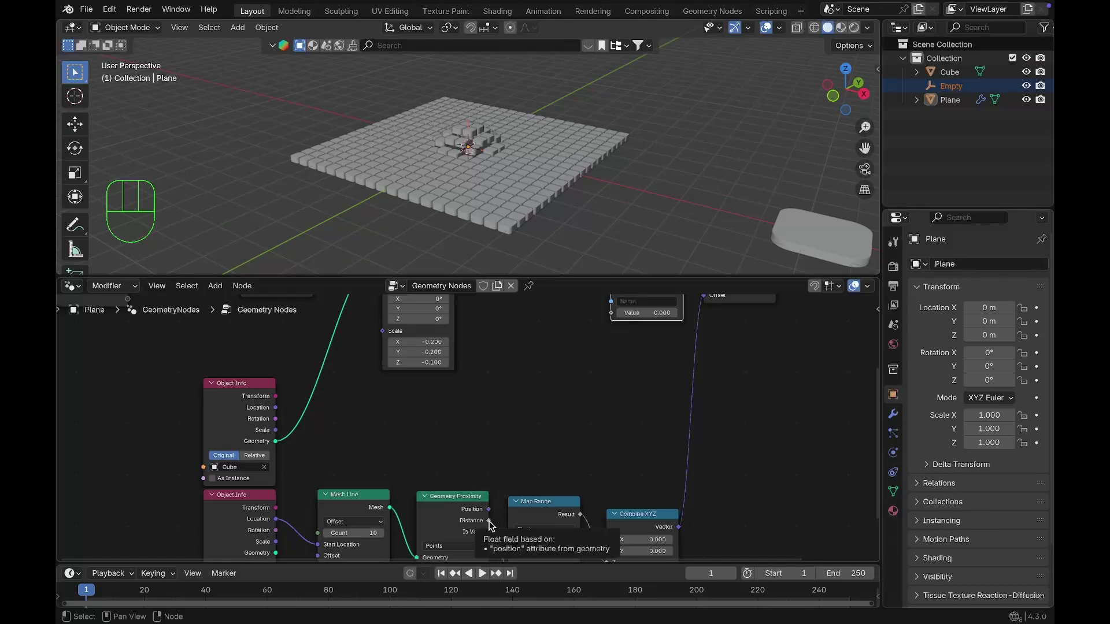
{"action": "left_click_drag", "start_coordinate": [489, 520], "coordinate": [608, 355]}
{"action": "middle_click_drag", "start_coordinate": [606, 356], "coordinate": [606, 376]}
{"action": "left_click_drag", "start_coordinate": [472, 362], "coordinate": [628, 418]}
{"action": "mouse_move", "coordinate": [486, 173]}
{"action": "middle_mouse_down"}
{"action": "mouse_move", "coordinate": [487, 140]}
{"action": "mouse_move", "coordinate": [494, 155]}
{"action": "middle_mouse_up"}
{"action": "scroll", "coordinate": [487, 141], "scroll_direction": "down", "scroll_amount": 4}
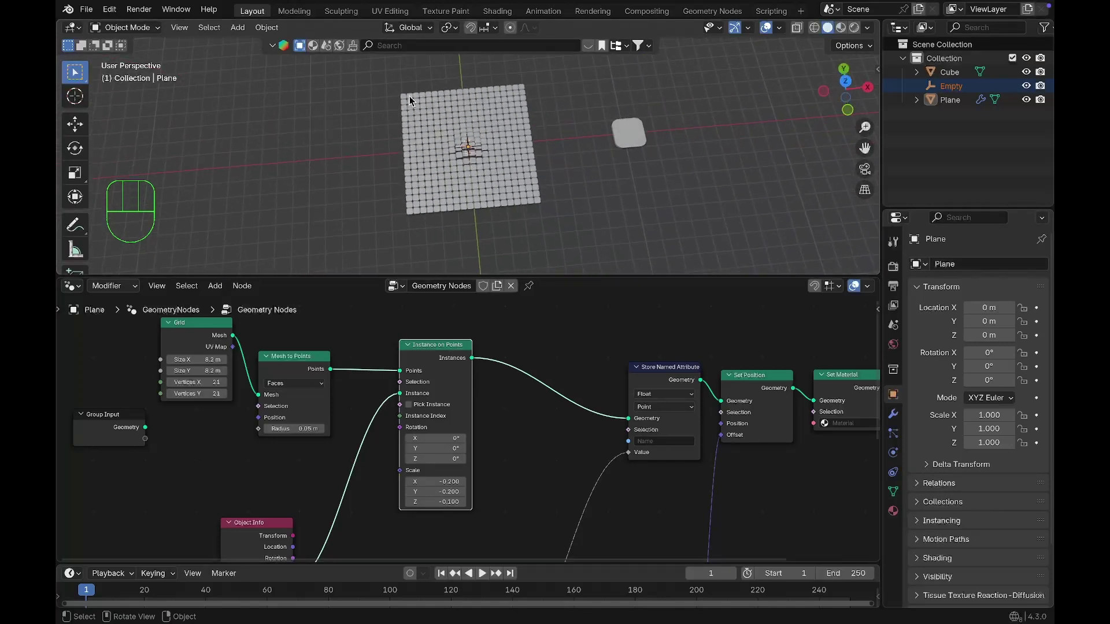
{"action": "key", "text": "d"}
{"action": "left_click_drag", "start_coordinate": [404, 149], "coordinate": [315, 155]}
{"action": "mouse_move", "coordinate": [333, 165]}
{"action": "right_mouse_down"}
{"action": "mouse_move", "coordinate": [340, 154]}
{"action": "mouse_move", "coordinate": [310, 132]}
{"action": "mouse_move", "coordinate": [362, 153]}
{"action": "right_mouse_up"}
Step: Insert a Join Geometry node between Mesh to Points and Instance on Points, and space out the neighbouring nodes
{"action": "key", "text": "shift+a"}
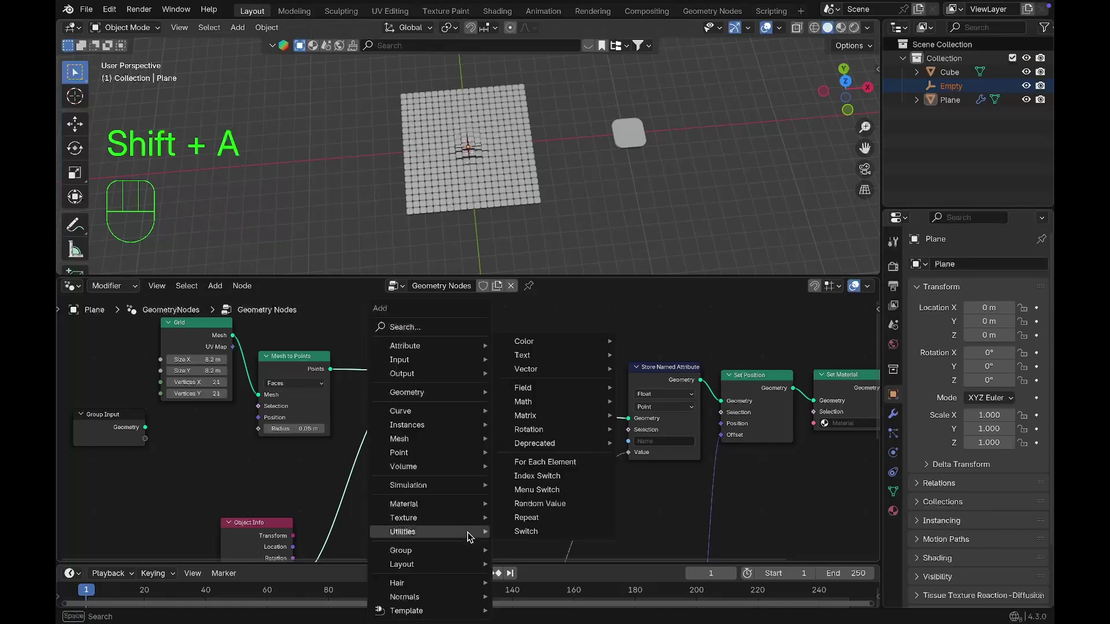
{"action": "type", "text": "join"}
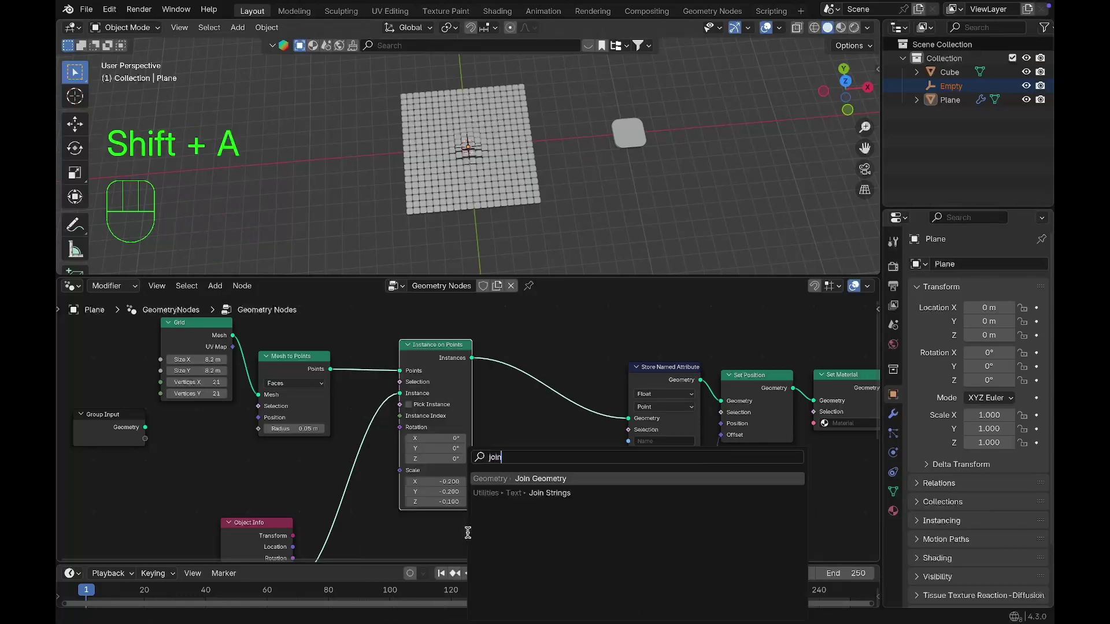
{"action": "left_click", "coordinate": [520, 479]}
{"action": "left_click", "coordinate": [344, 348]}
{"action": "scroll", "coordinate": [388, 344], "scroll_direction": "up", "scroll_amount": 1}
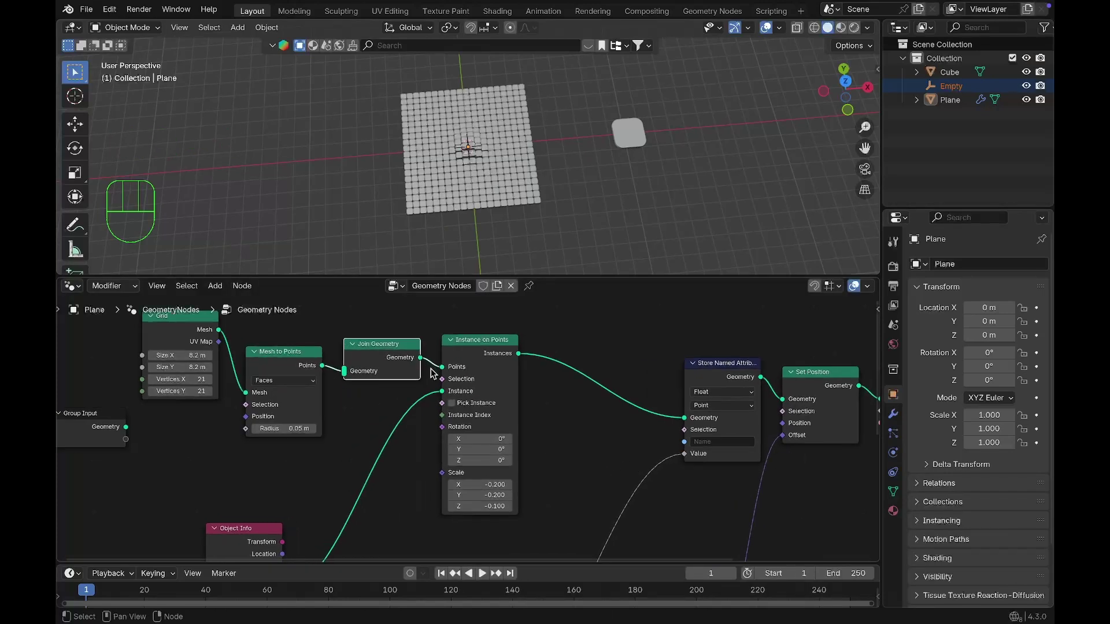
{"action": "left_click_drag", "start_coordinate": [390, 337], "coordinate": [409, 335]}
{"action": "left_click_drag", "start_coordinate": [478, 335], "coordinate": [573, 335]}
{"action": "left_click", "coordinate": [412, 339]}
{"action": "left_click_drag", "start_coordinate": [413, 342], "coordinate": [467, 342]}
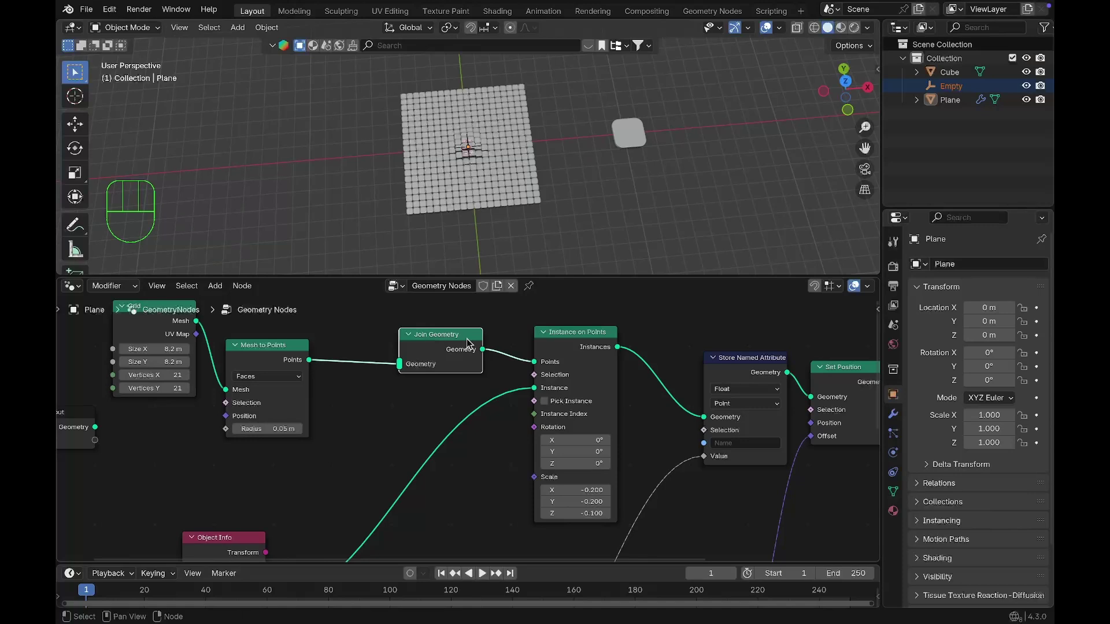
Step: Add a Transform Geometry node in the free space above Mesh to Points and Join Geometry
{"action": "key", "text": "shift+a"}
{"action": "type", "text": "tran"}
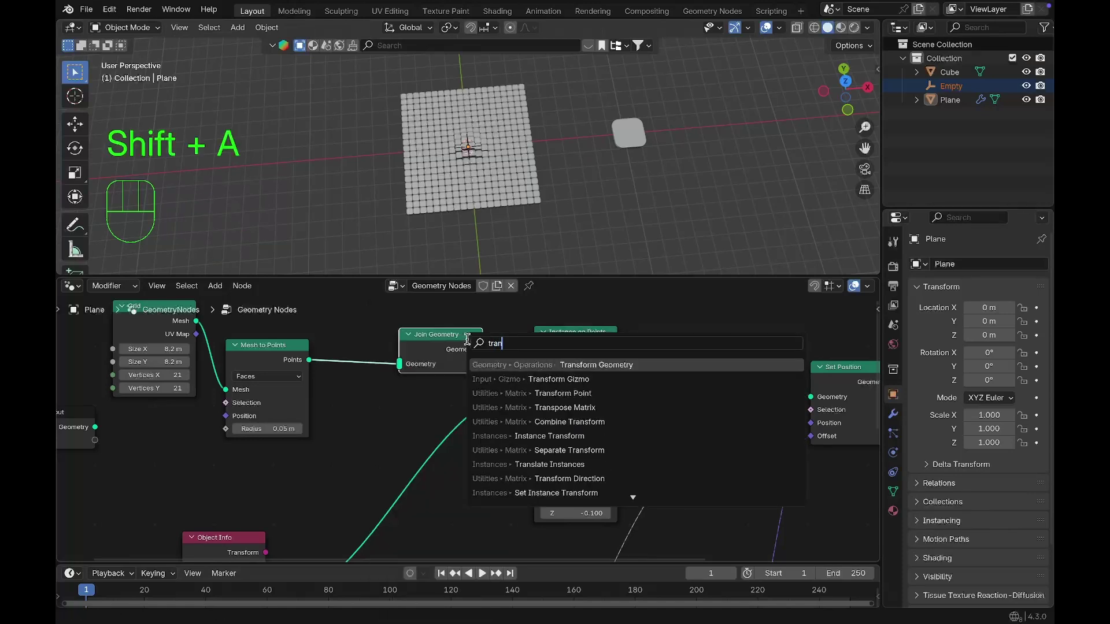
{"action": "key", "text": "Return"}
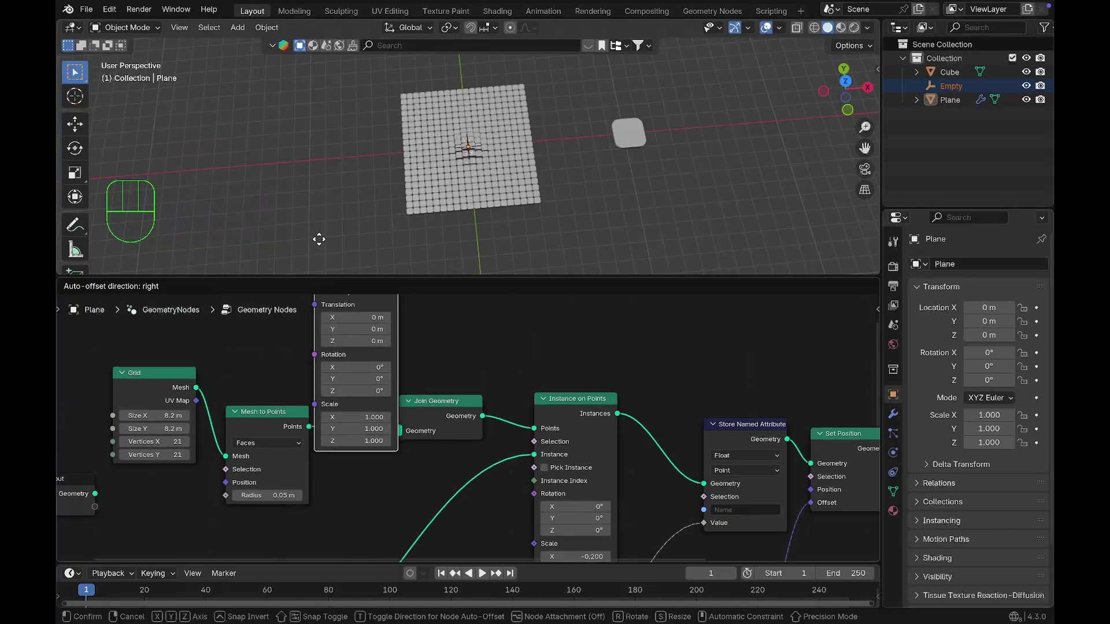
{"action": "left_click", "coordinate": [327, 311]}
{"action": "scroll", "coordinate": [328, 375], "scroll_direction": "down", "scroll_amount": 3}
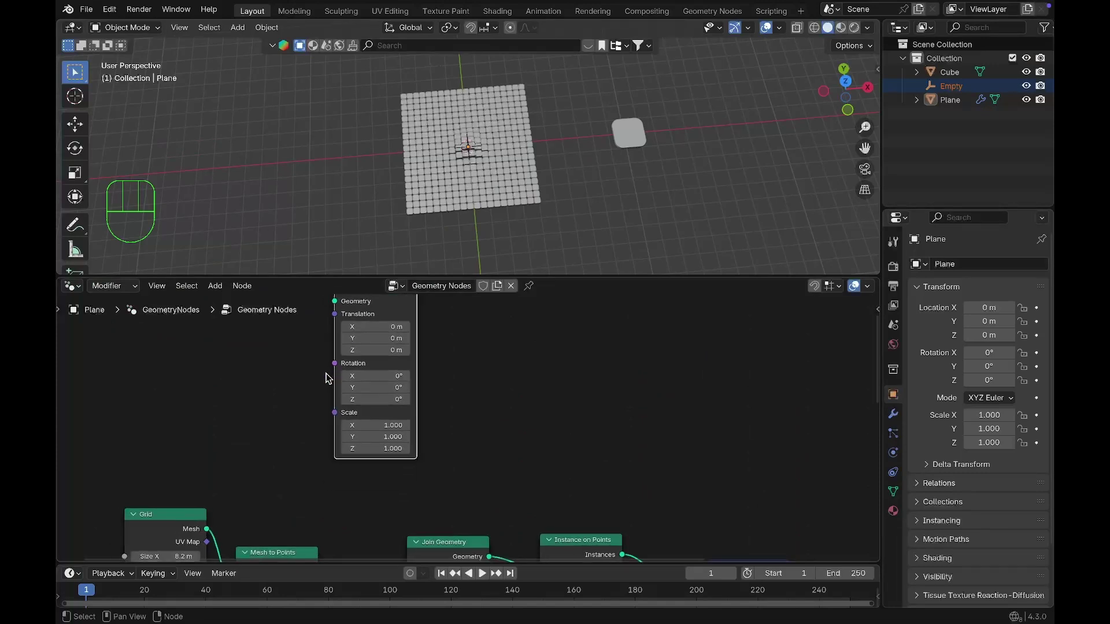
{"action": "left_click_drag", "start_coordinate": [386, 313], "coordinate": [385, 359]}
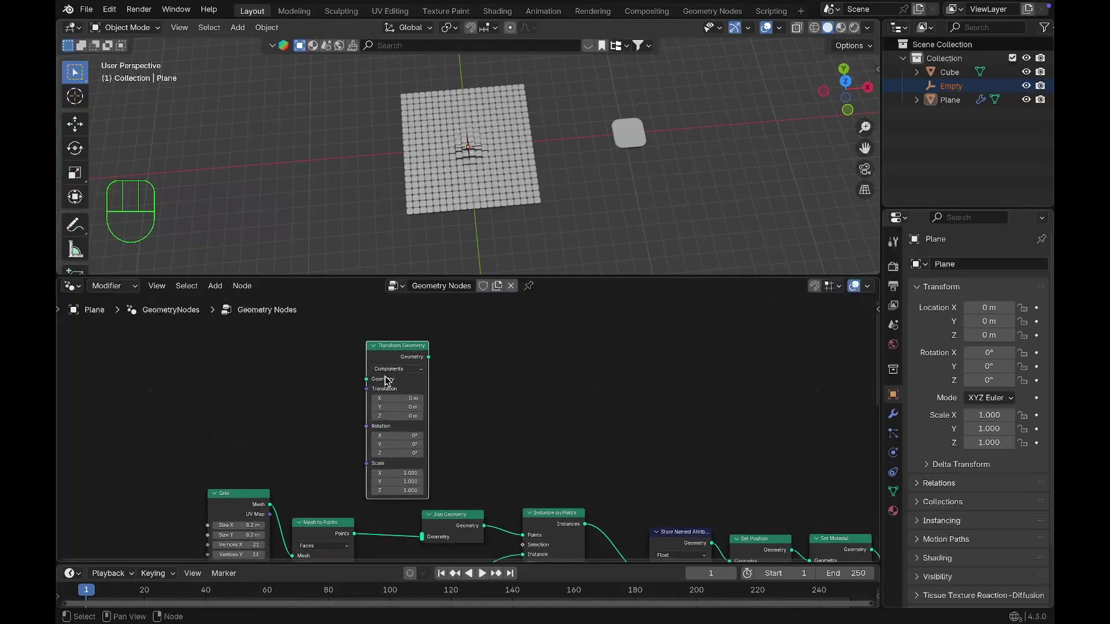
Step: Connect Mesh to Points' Points output to Transform Geometry, and Transform Geometry's output to Join Geometry's Geometry input
{"action": "left_click_drag", "start_coordinate": [355, 534], "coordinate": [366, 379]}
{"action": "left_click_drag", "start_coordinate": [426, 357], "coordinate": [425, 540]}
{"action": "left_click_drag", "start_coordinate": [436, 502], "coordinate": [490, 483]}
{"action": "left_click_drag", "start_coordinate": [430, 345], "coordinate": [477, 502]}
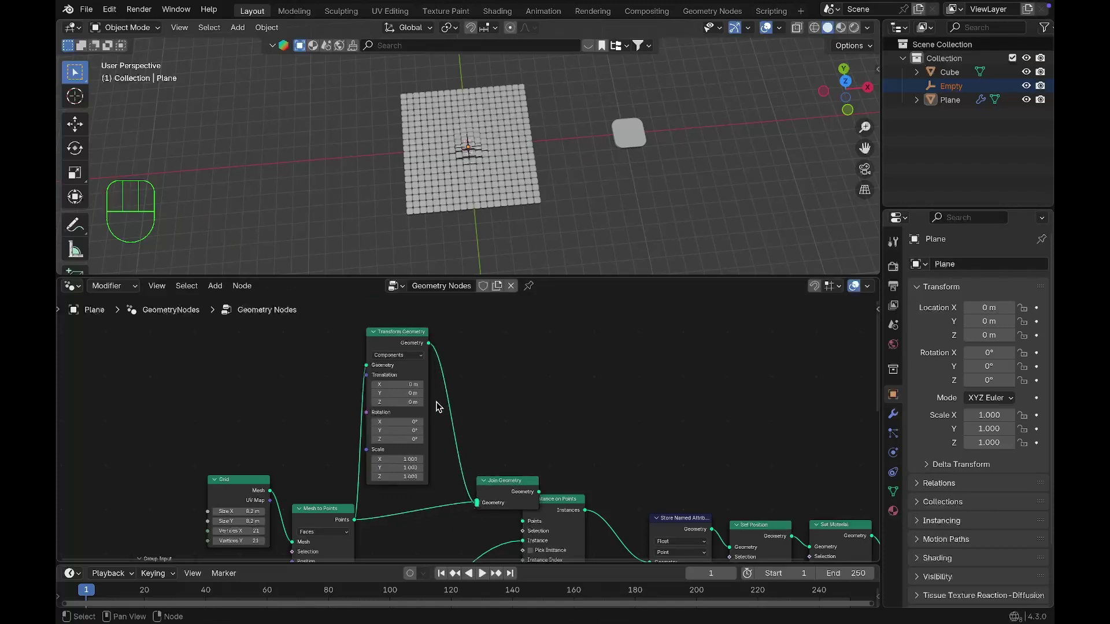
Step: Set the Transform Geometry node's Translation X to -8.2 m to place a second grid beside the first
{"action": "scroll", "coordinate": [472, 208], "scroll_direction": "up", "scroll_amount": 4}
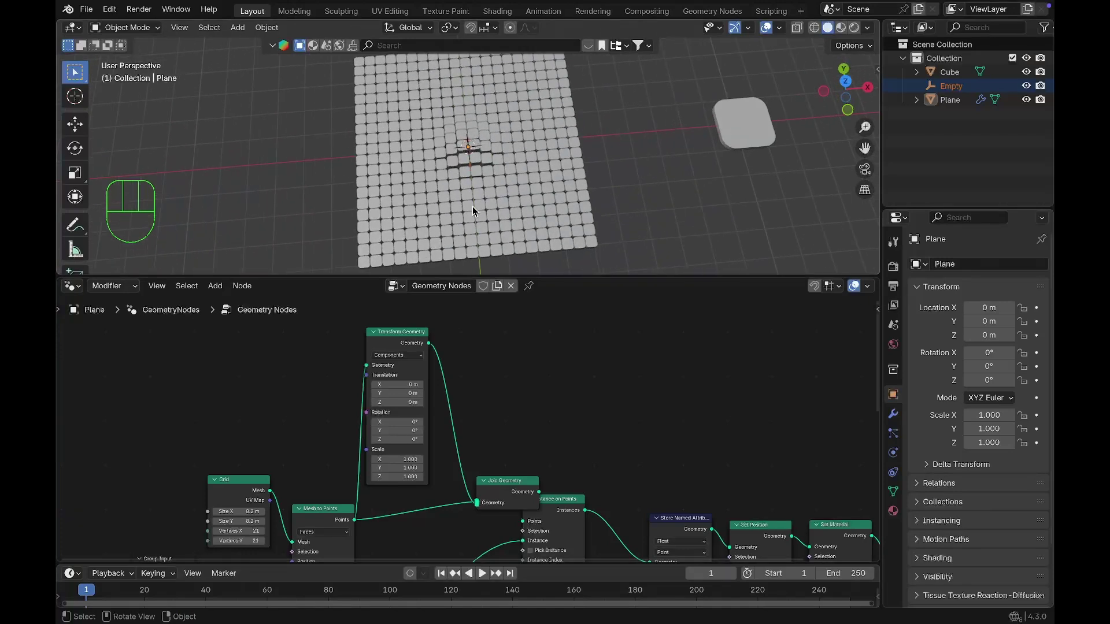
{"action": "middle_click_drag", "start_coordinate": [473, 208], "coordinate": [500, 190]}
{"action": "left_click_drag", "start_coordinate": [401, 384], "coordinate": [347, 384]}
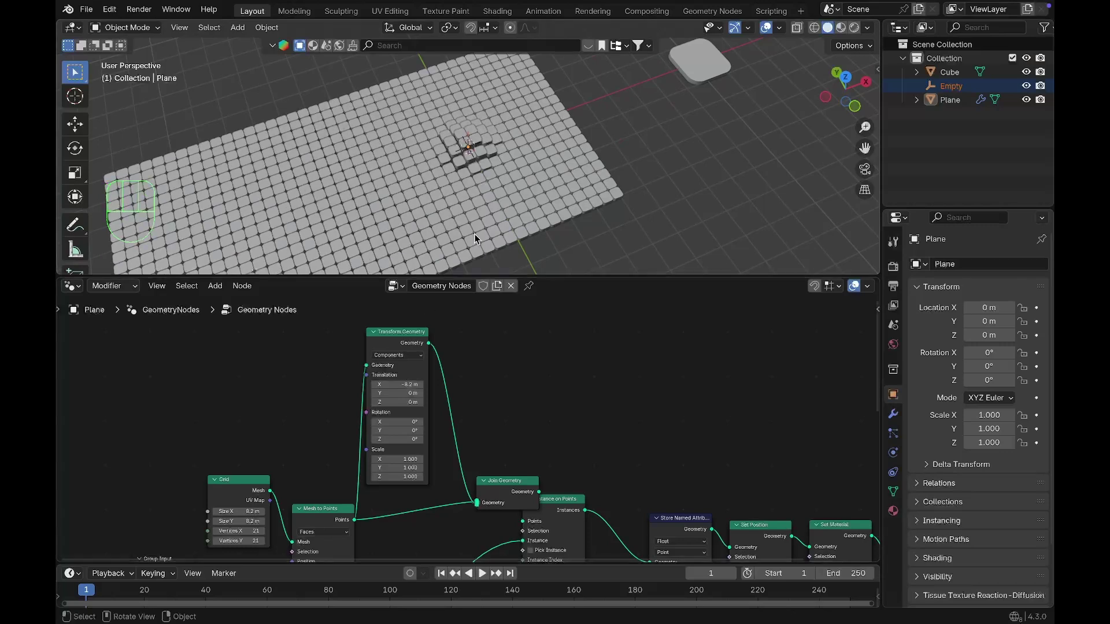
{"action": "scroll", "coordinate": [475, 234], "scroll_direction": "down", "scroll_amount": 3}
{"action": "mouse_move", "coordinate": [476, 165]}
{"action": "middle_mouse_down"}
{"action": "mouse_move", "coordinate": [446, 135]}
{"action": "mouse_move", "coordinate": [477, 167]}
{"action": "middle_mouse_up"}
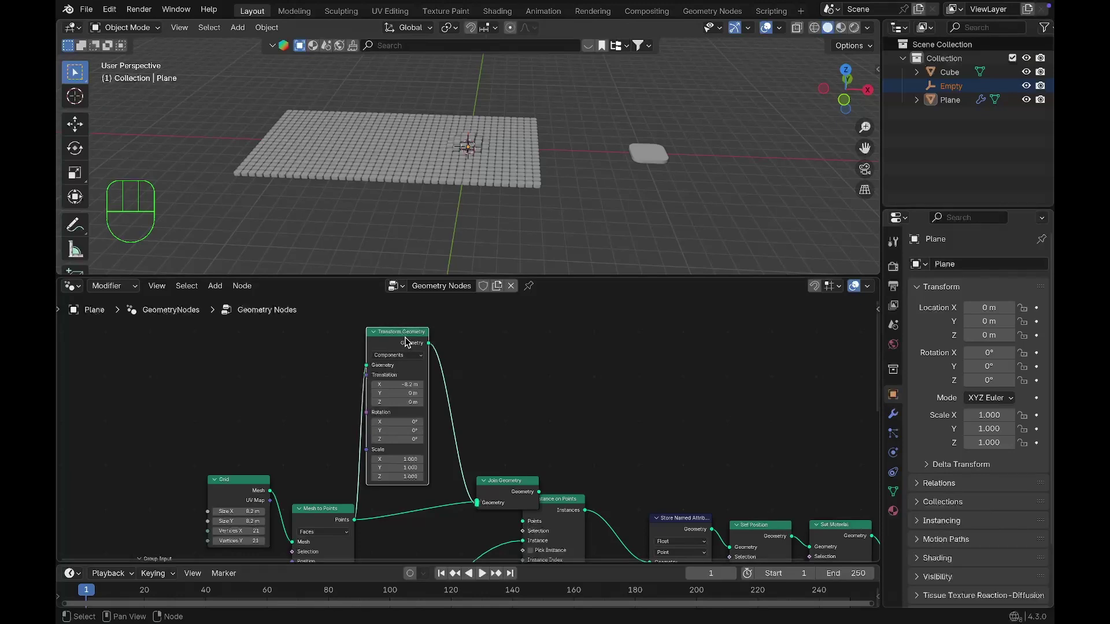
{"action": "key", "text": "super+s"}
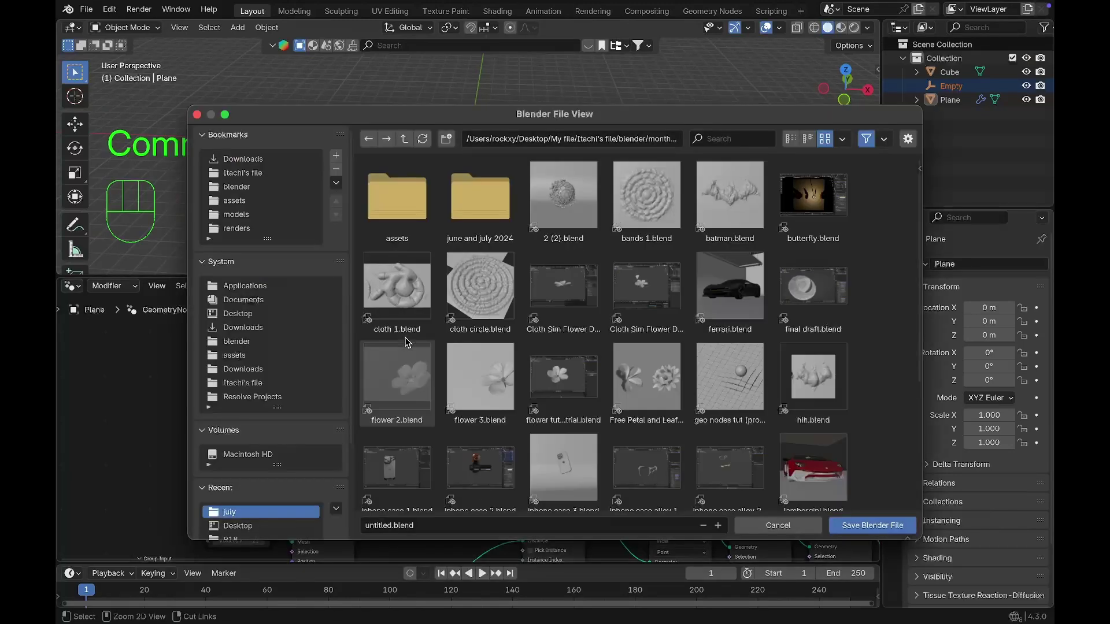
{"action": "left_click", "coordinate": [778, 525]}
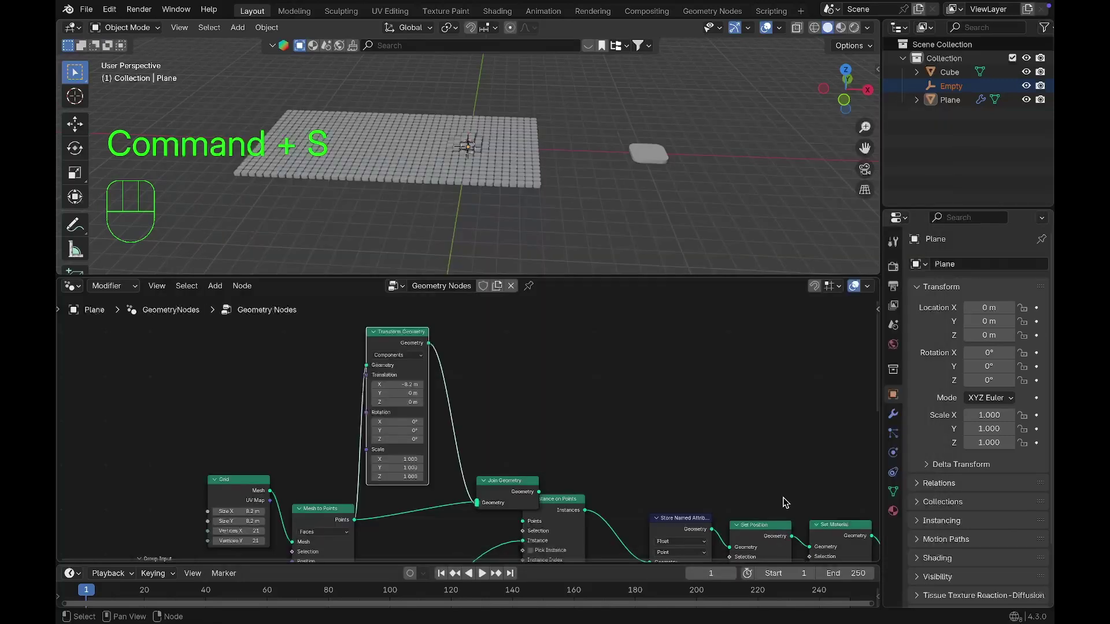
Step: Move the Join Geometry node away from Instance on Points so that the two nodes no longer overlap
{"action": "scroll", "coordinate": [761, 444], "scroll_direction": "down", "scroll_amount": 5}
{"action": "scroll", "coordinate": [761, 444], "scroll_direction": "right", "scroll_amount": 5}
{"action": "left_click_drag", "start_coordinate": [410, 355], "coordinate": [391, 360]}
{"action": "scroll", "coordinate": [445, 377], "scroll_direction": "down", "scroll_amount": 3}
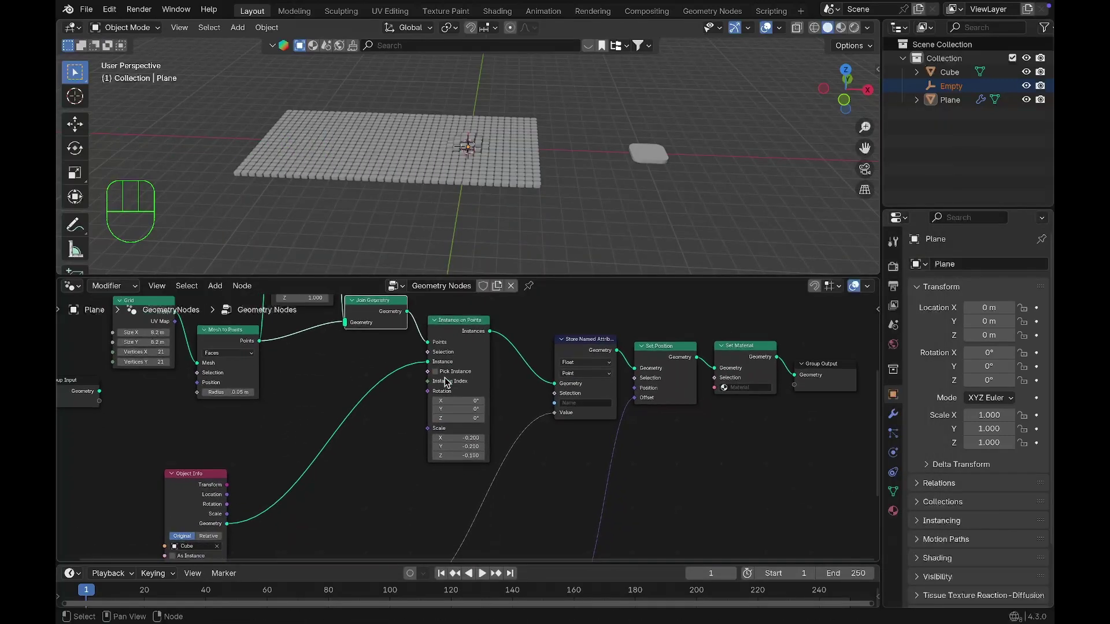
Step: Name the attribute "red" in the Store Named Attribute node
{"action": "scroll", "coordinate": [614, 410], "scroll_direction": "up", "scroll_amount": 1}
{"action": "scroll", "coordinate": [614, 410], "scroll_direction": "up", "scroll_amount": 5}
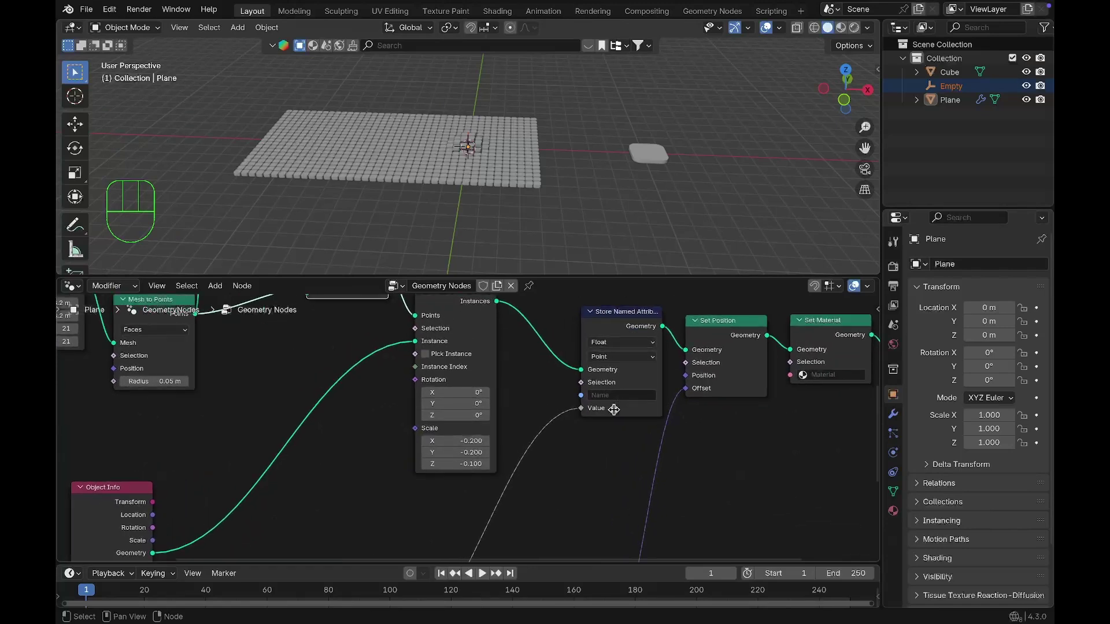
{"action": "scroll", "coordinate": [614, 409], "scroll_direction": "right", "scroll_amount": 3}
{"action": "scroll", "coordinate": [614, 409], "scroll_direction": "up", "scroll_amount": 2}
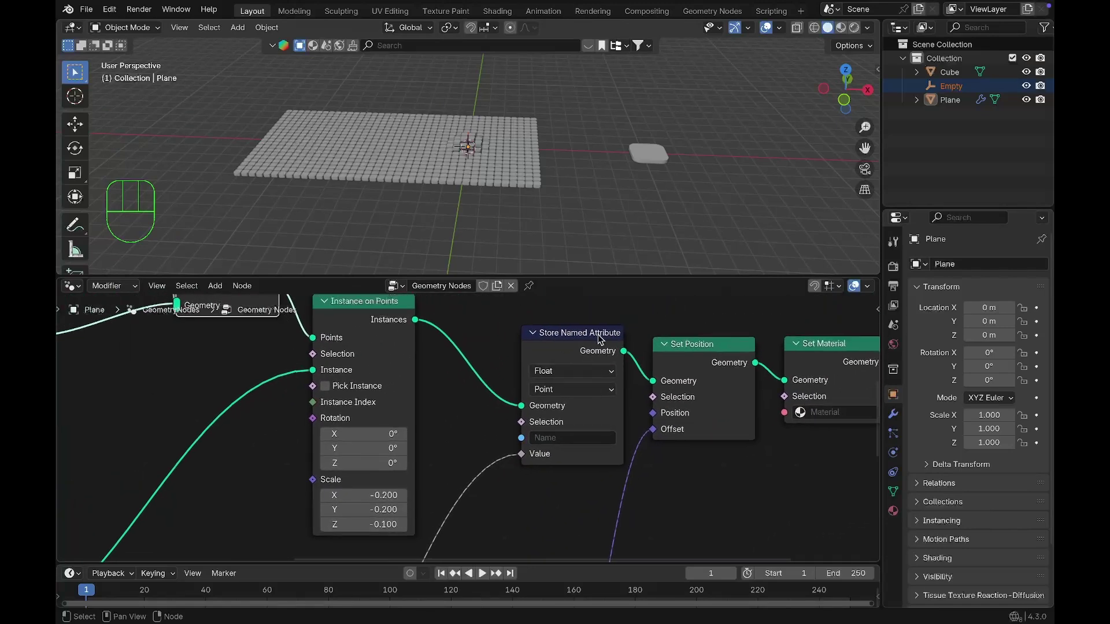
{"action": "left_click", "coordinate": [566, 437]}
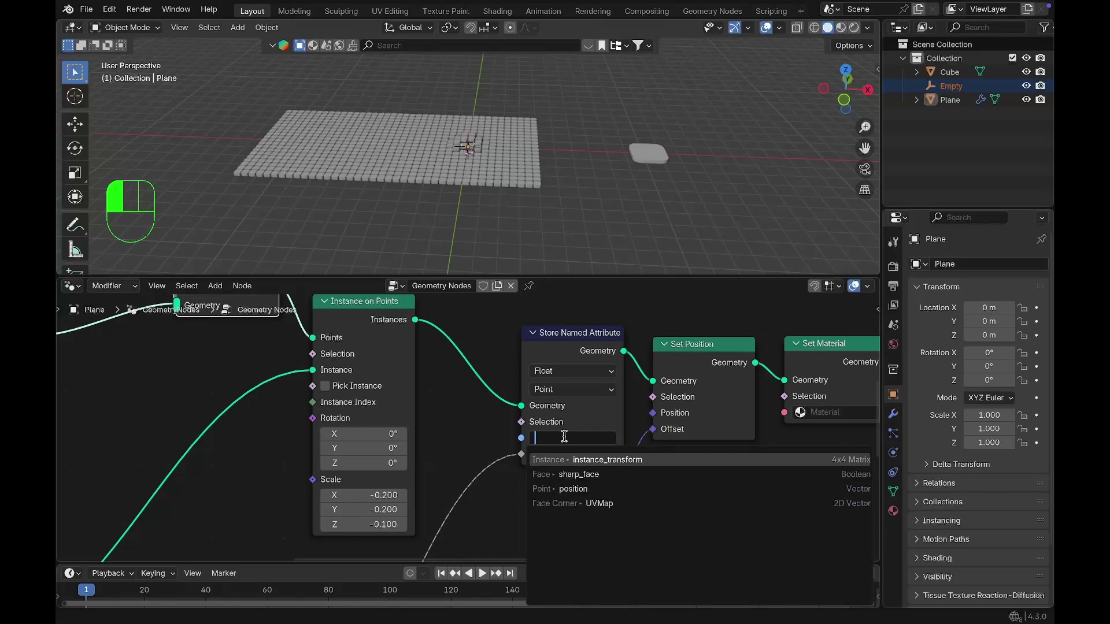
{"action": "type", "text": "red"}
{"action": "left_click", "coordinate": [565, 437]}
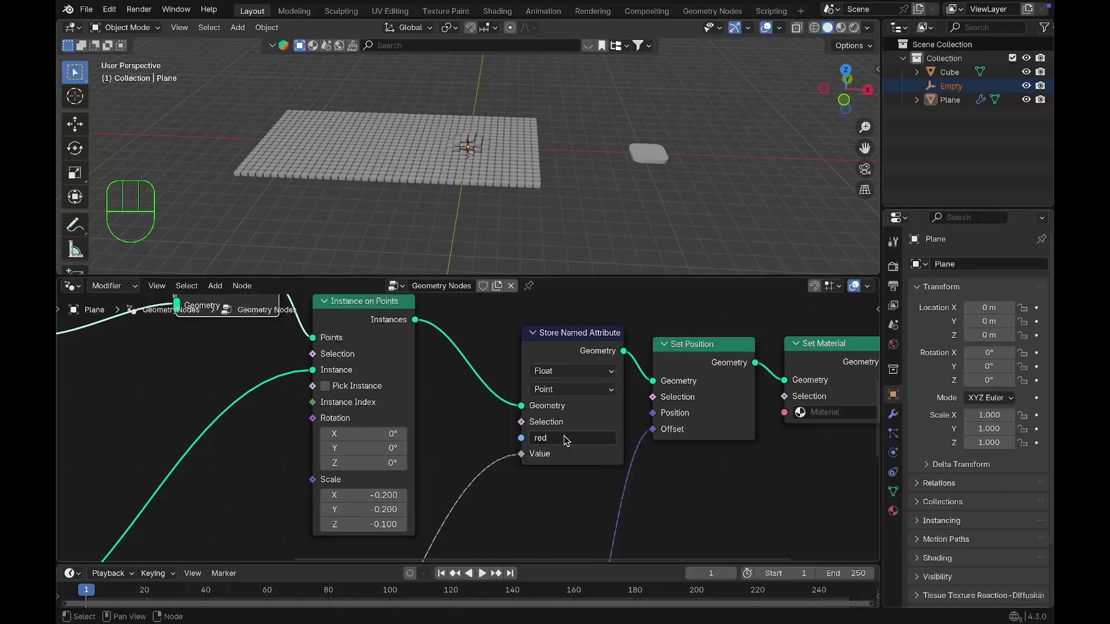
Step: Select the tiled plane, set the 3D viewport shading to Material Preview and deselect the plane again
{"action": "middle_click_drag", "start_coordinate": [564, 436], "coordinate": [490, 444]}
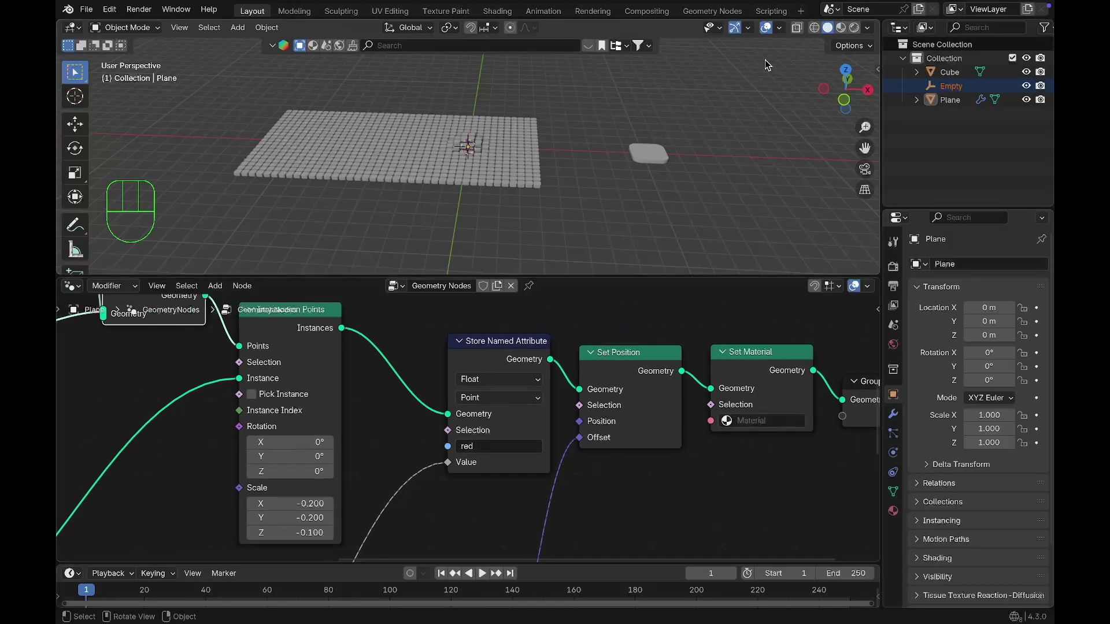
{"action": "left_click", "coordinate": [513, 180]}
{"action": "left_click", "coordinate": [841, 28]}
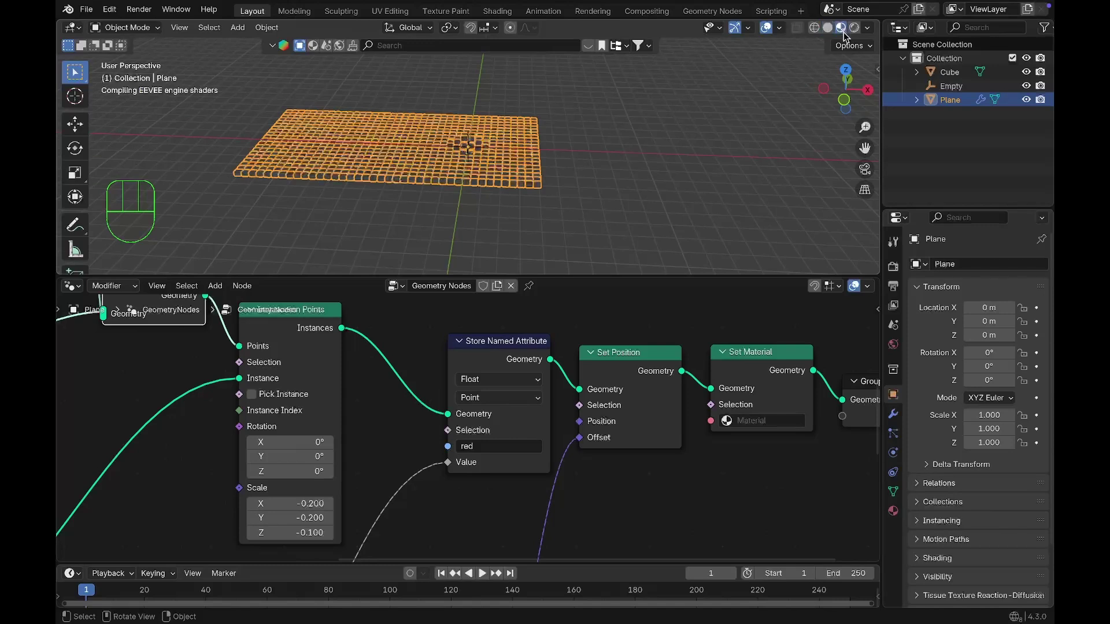
{"action": "left_click", "coordinate": [710, 90]}
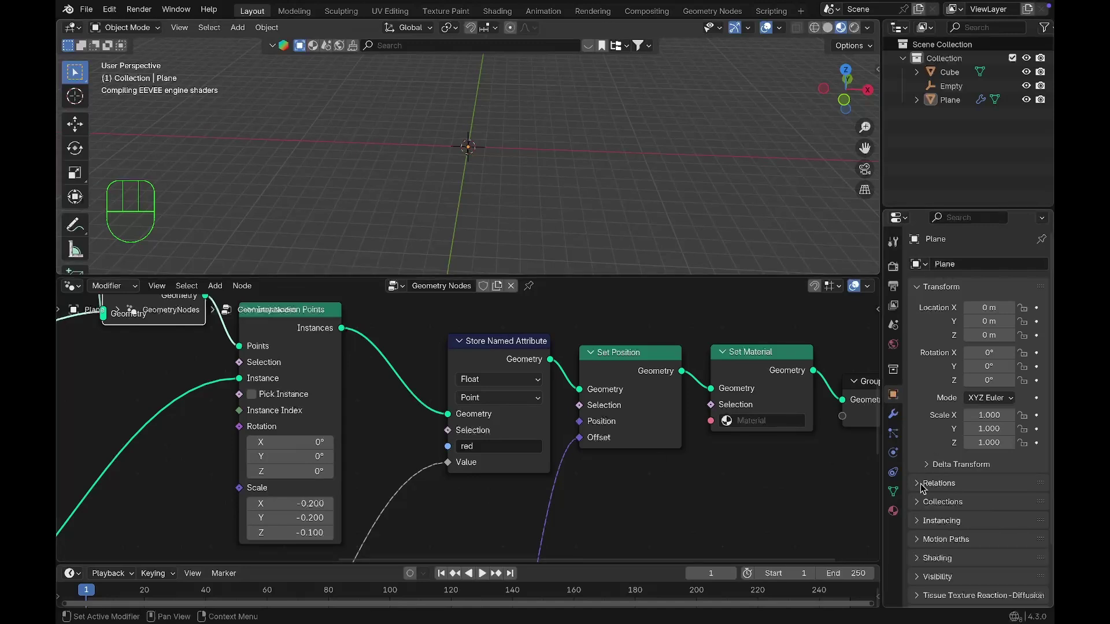
Step: Create a new material on the plane and assign Material.001 in the Set Material node
{"action": "left_click", "coordinate": [896, 514]}
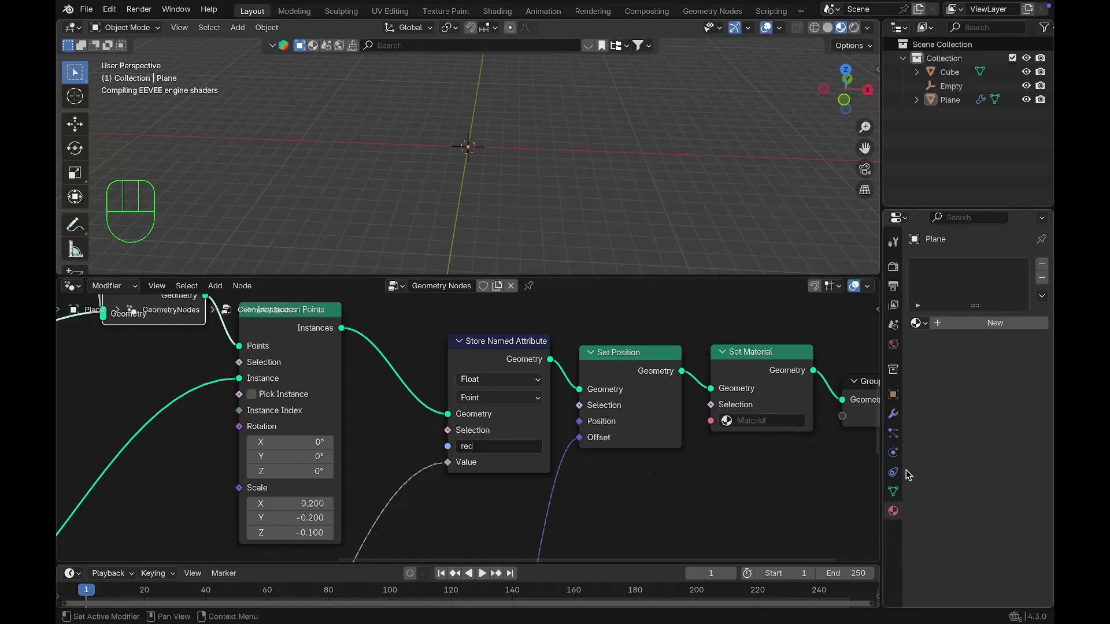
{"action": "left_click", "coordinate": [948, 324]}
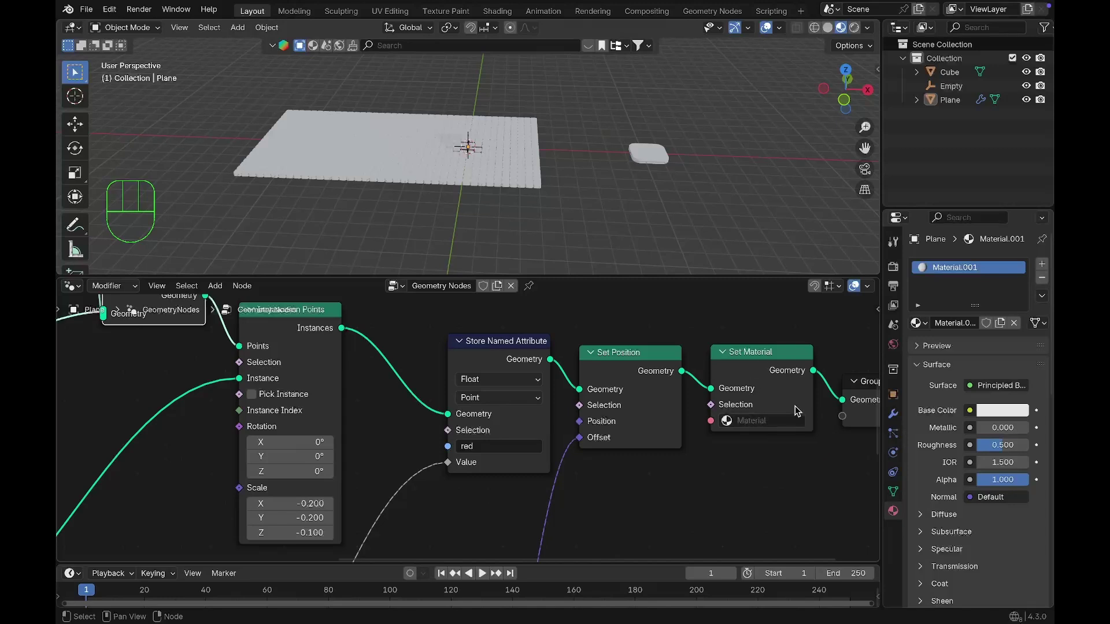
{"action": "left_click", "coordinate": [766, 420]}
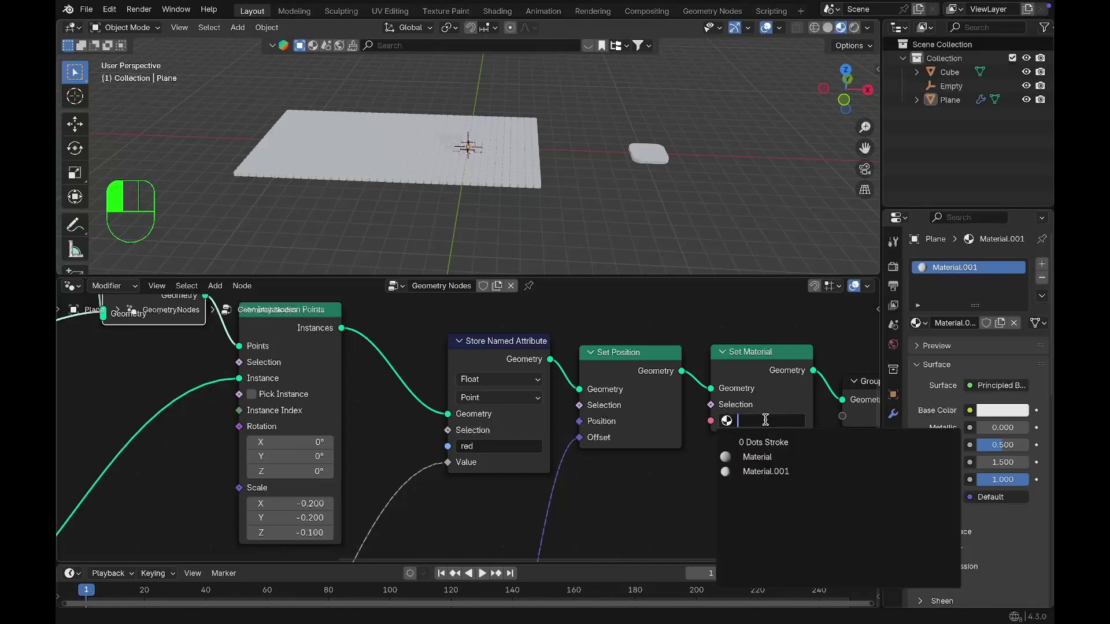
{"action": "left_click", "coordinate": [513, 162]}
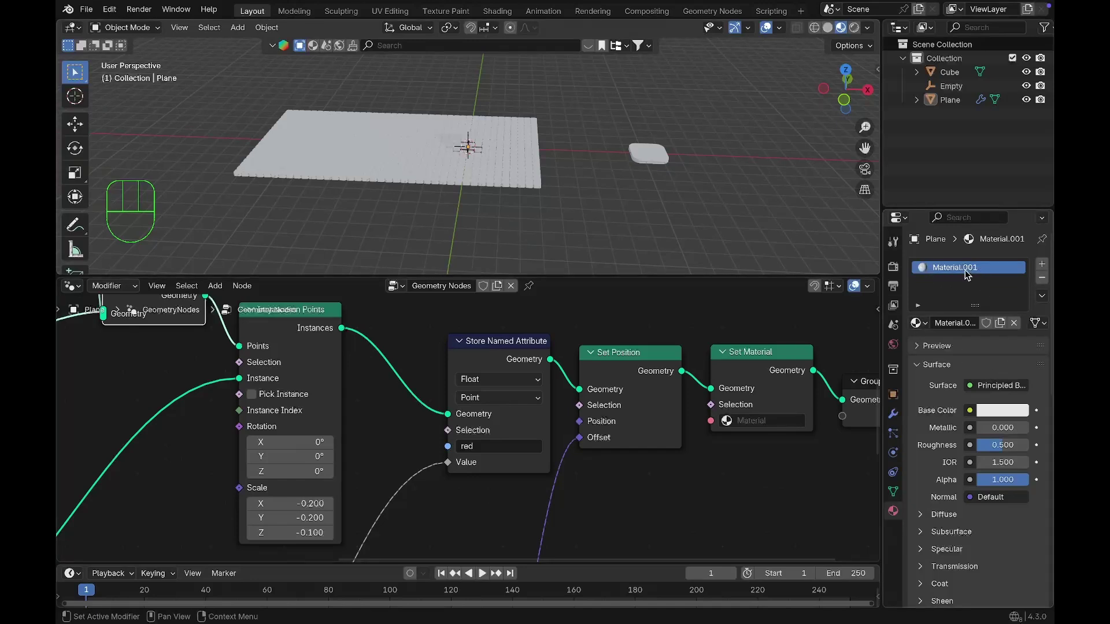
{"action": "left_click", "coordinate": [777, 417]}
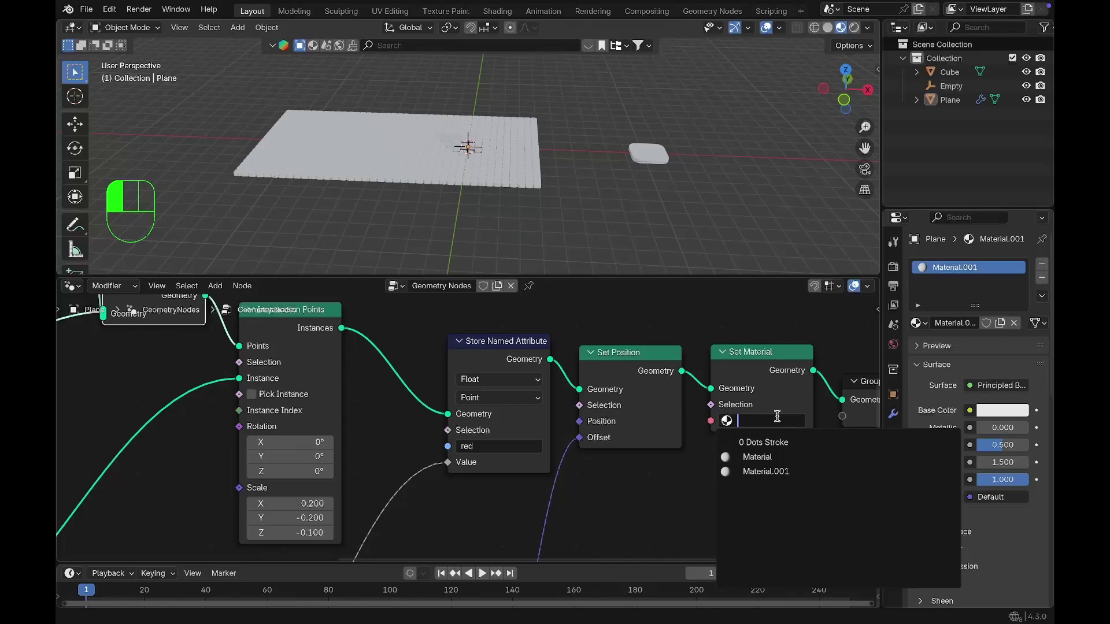
{"action": "left_click", "coordinate": [777, 471]}
{"action": "middle_click_drag", "start_coordinate": [591, 164], "coordinate": [650, 148]}
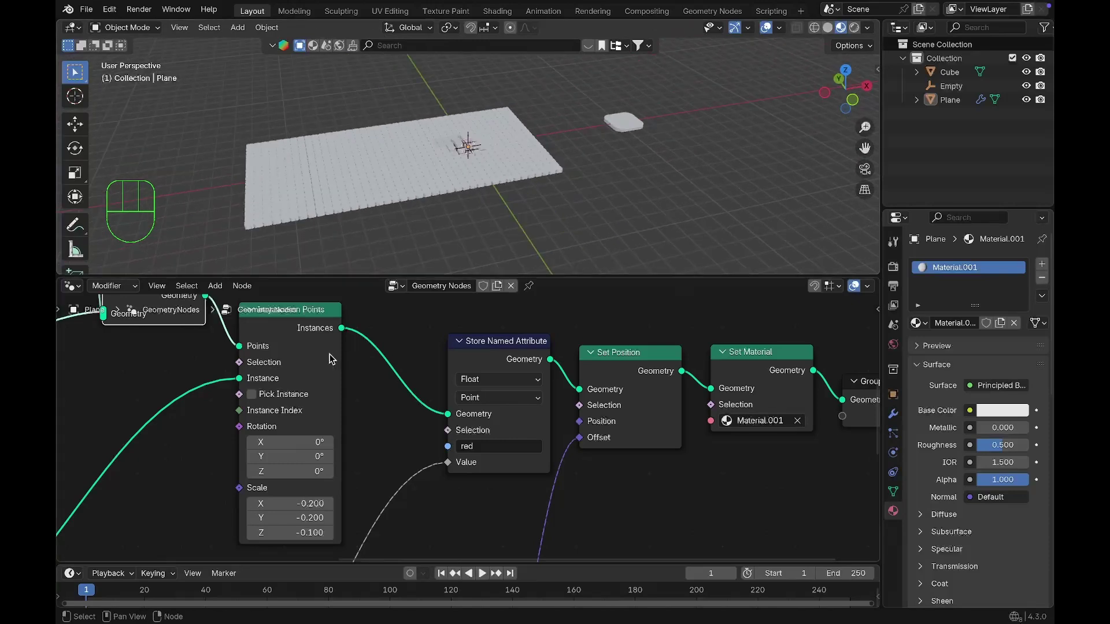
Step: Switch the node editor to the Shader Editor and move the Principled BSDF node down, clear of Material Output
{"action": "left_click_drag", "start_coordinate": [74, 285], "coordinate": [114, 418]}
{"action": "scroll", "coordinate": [408, 419], "scroll_direction": "up", "scroll_amount": 8}
{"action": "scroll", "coordinate": [408, 419], "scroll_direction": "down", "scroll_amount": 1}
{"action": "left_click", "coordinate": [545, 422]}
{"action": "scroll", "coordinate": [544, 423], "scroll_direction": "down", "scroll_amount": 3}
{"action": "scroll", "coordinate": [544, 422], "scroll_direction": "down", "scroll_amount": 2}
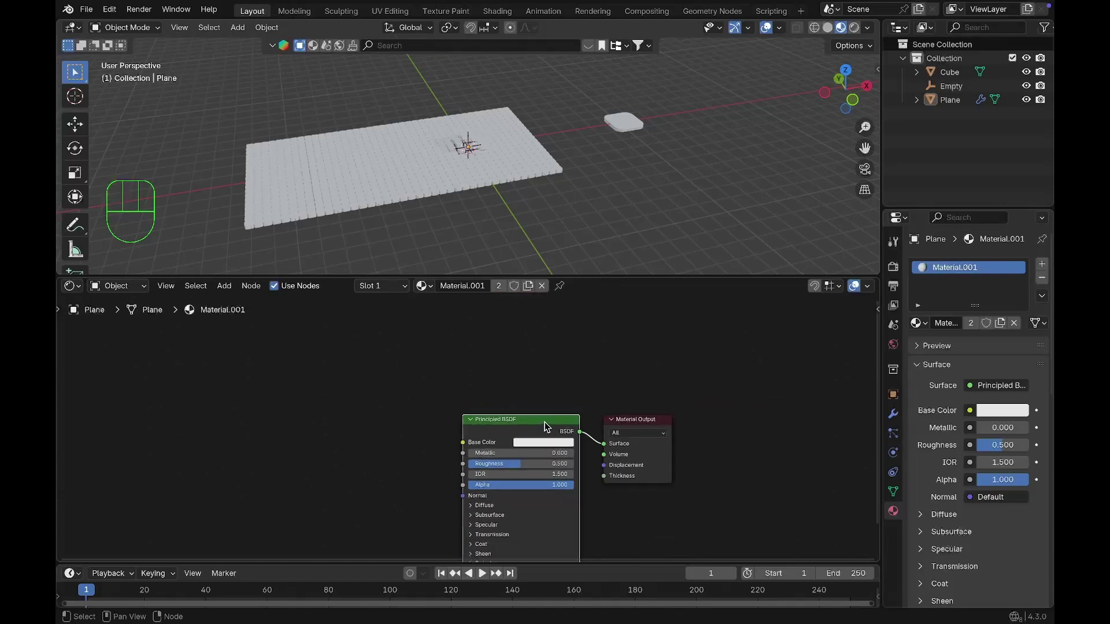
{"action": "left_click_drag", "start_coordinate": [544, 422], "coordinate": [523, 509]}
Step: Insert a Mix Shader node between Principled BSDF and Material Output
{"action": "key", "text": "shift+a"}
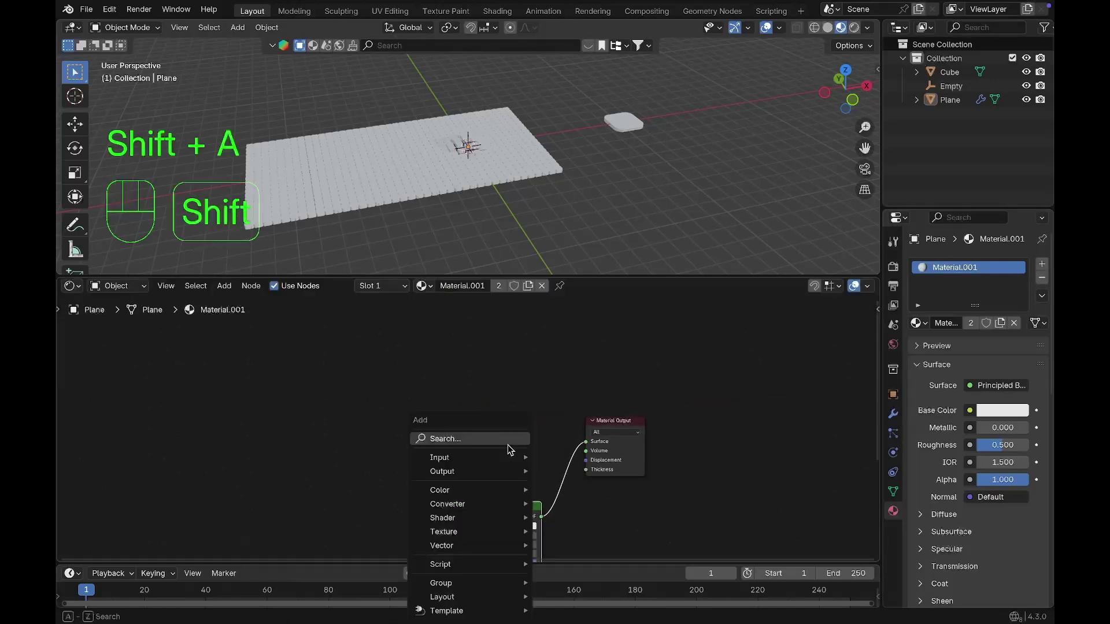
{"action": "type", "text": "mix"}
{"action": "left_click", "coordinate": [546, 498]}
{"action": "left_click", "coordinate": [535, 436]}
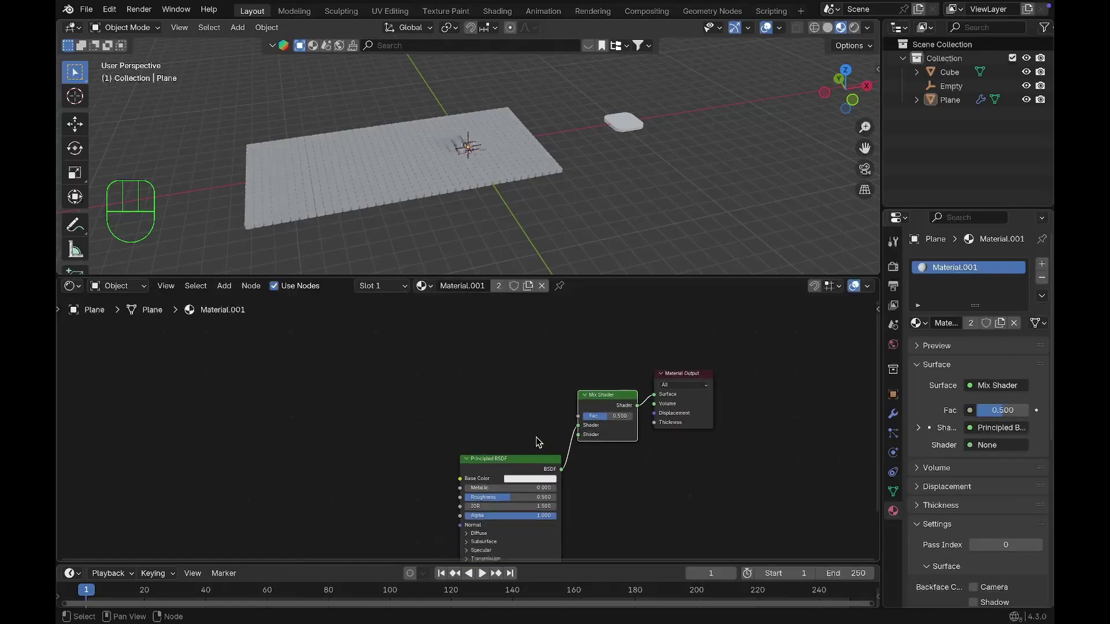
Step: Add a second Principled BSDF, link both Principled nodes into the Mix Shader's Shader inputs and spread them apart
{"action": "key", "text": "shift+a"}
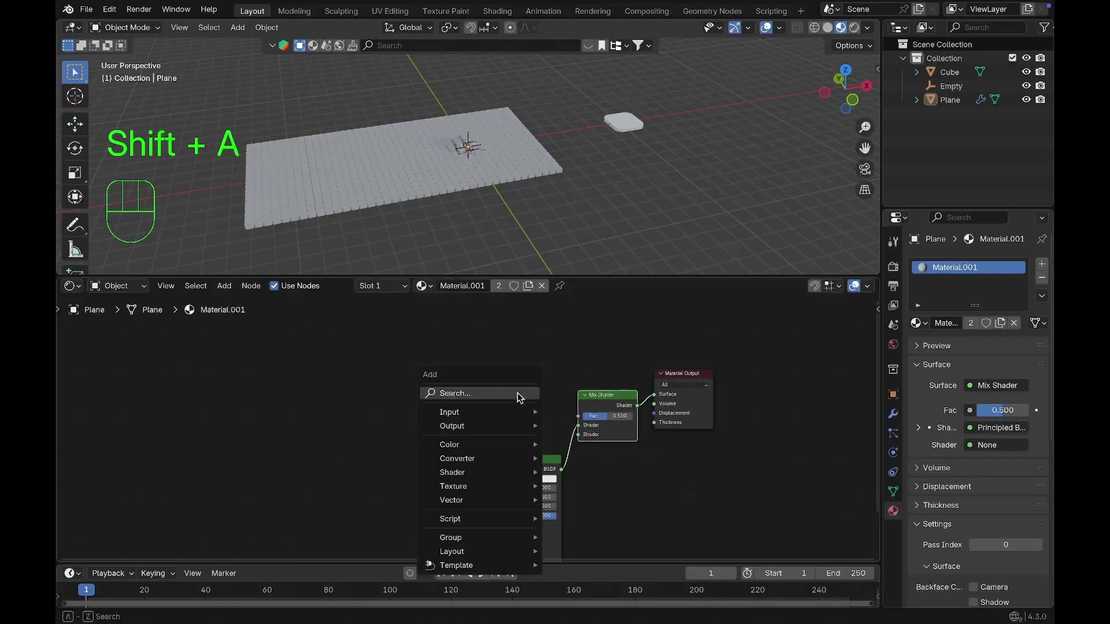
{"action": "type", "text": "t"}
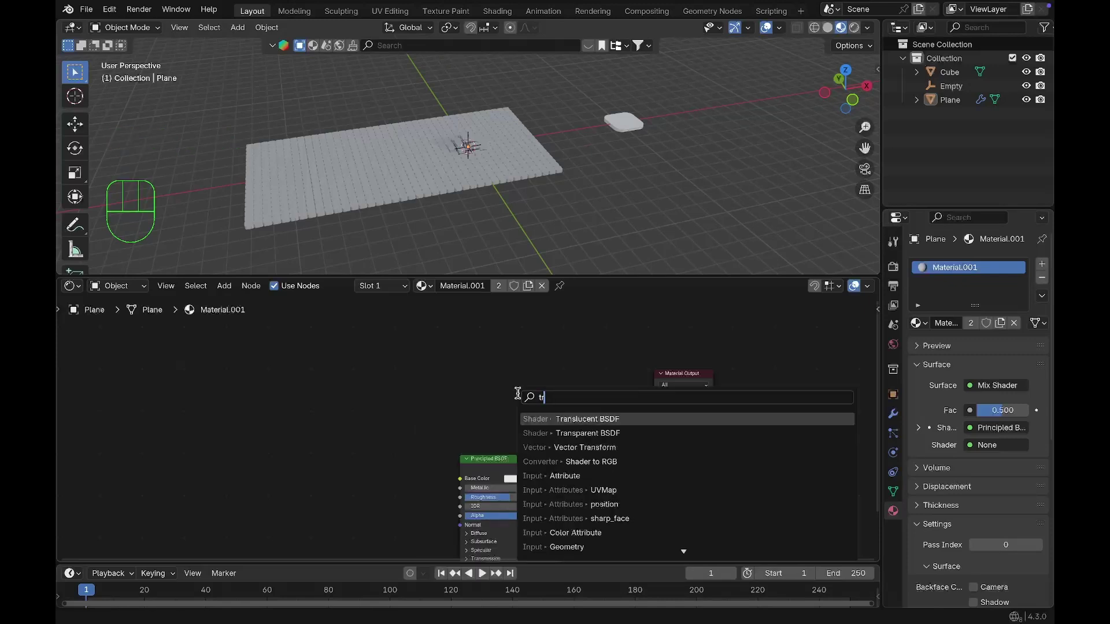
{"action": "key", "text": "BackSpace"}
{"action": "type", "text": "pr"}
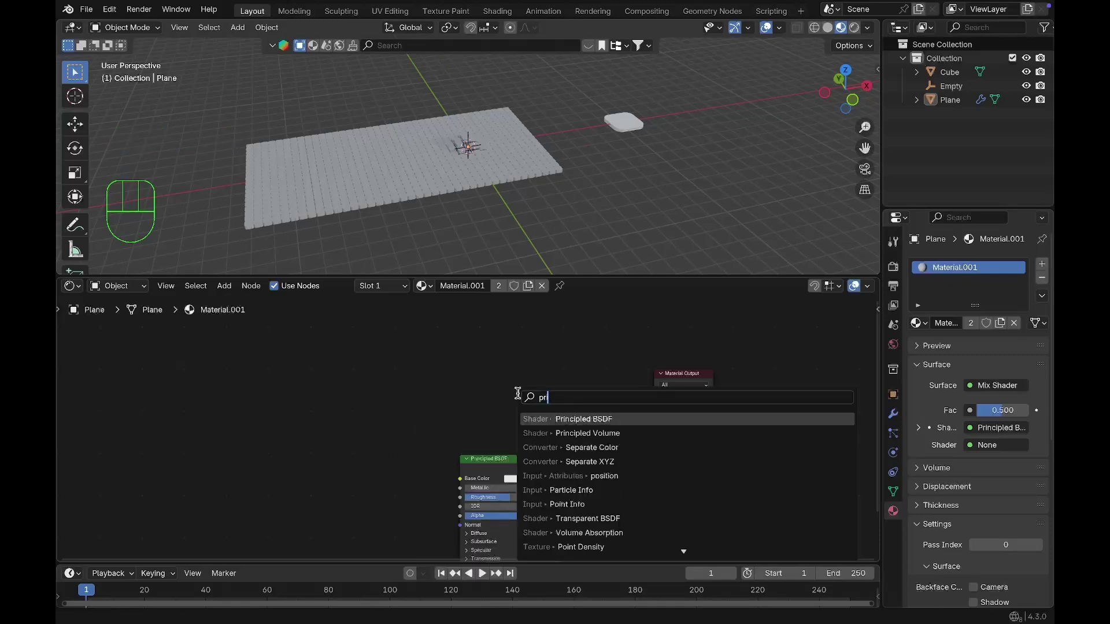
{"action": "key", "text": "Return"}
{"action": "left_click", "coordinate": [450, 384]}
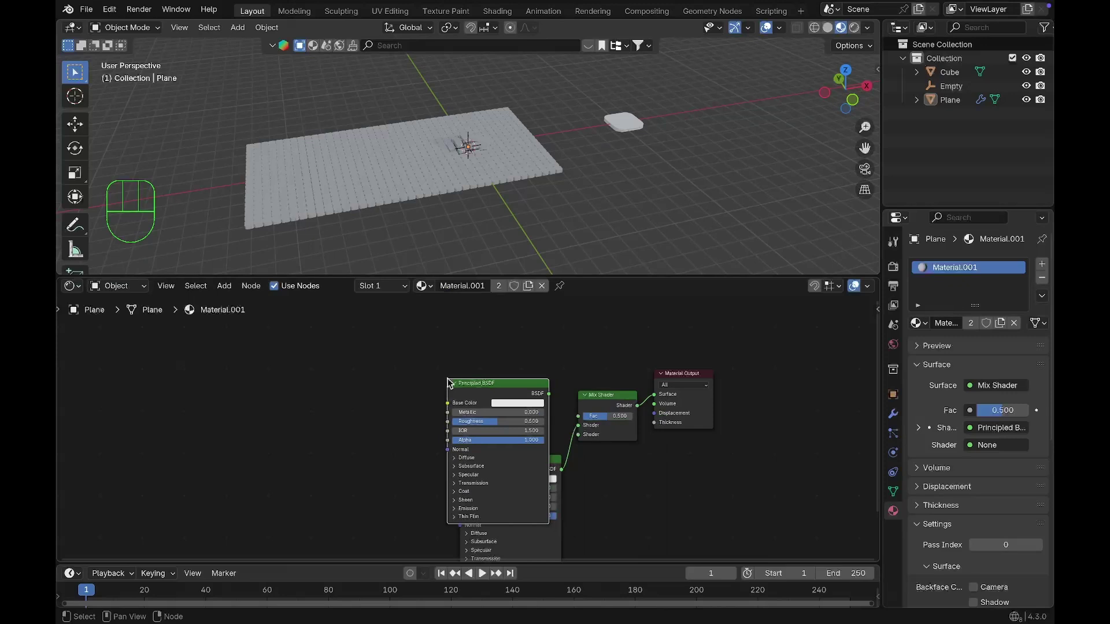
{"action": "left_click_drag", "start_coordinate": [548, 394], "coordinate": [582, 442]}
{"action": "left_click_drag", "start_coordinate": [508, 385], "coordinate": [447, 433]}
{"action": "left_click_drag", "start_coordinate": [555, 494], "coordinate": [541, 490]}
Step: Add a Color Ramp node above the Principled nodes and connect its Color output to the Mix Shader's Fac input
{"action": "key", "text": "shift+a"}
{"action": "type", "text": "col"}
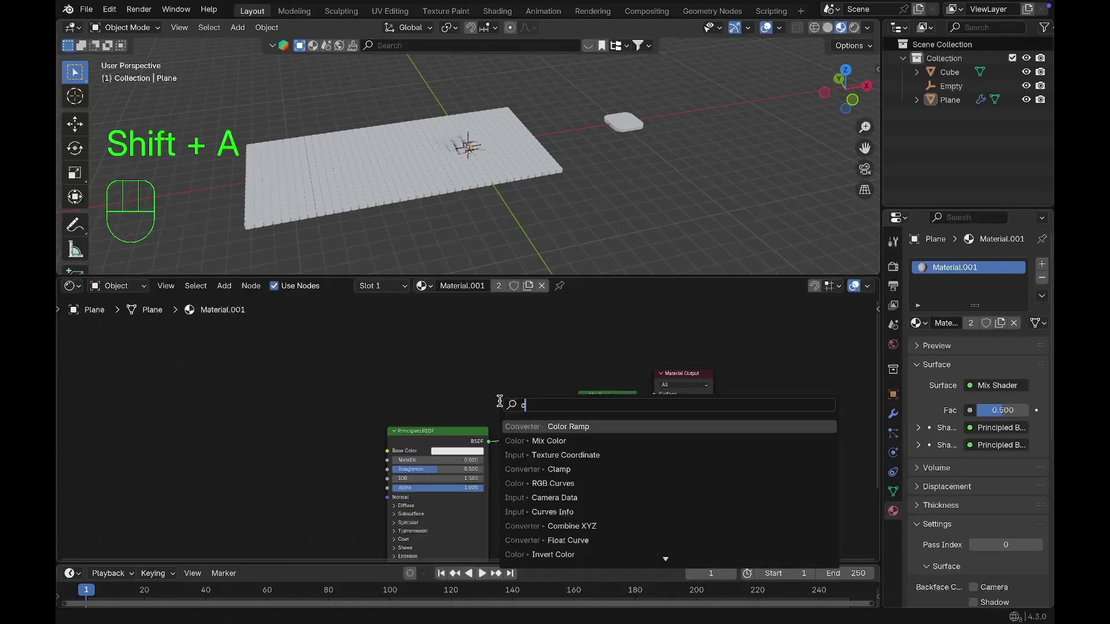
{"action": "left_click", "coordinate": [544, 438]}
{"action": "left_click", "coordinate": [415, 327]}
{"action": "left_click_drag", "start_coordinate": [521, 346], "coordinate": [578, 416]}
{"action": "scroll", "coordinate": [575, 419], "scroll_direction": "left", "scroll_amount": 2, "text": "ctrl"}
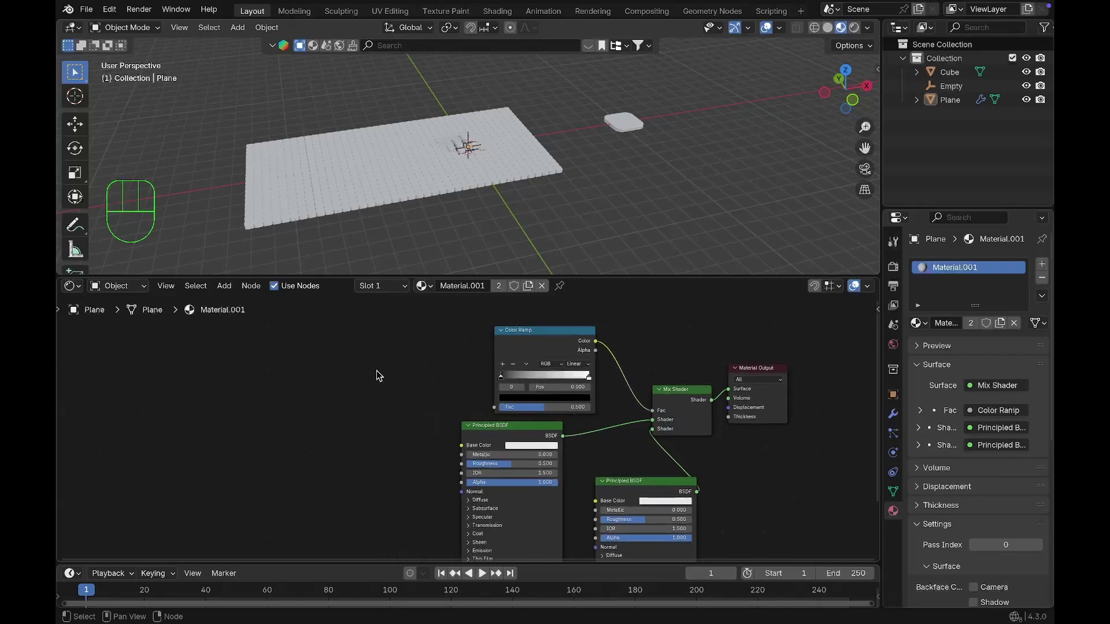
Step: Add a Map Range node before the Color Ramp and connect its Result output to the ramp's Fac input
{"action": "key", "text": "shift+a"}
{"action": "type", "text": "map"}
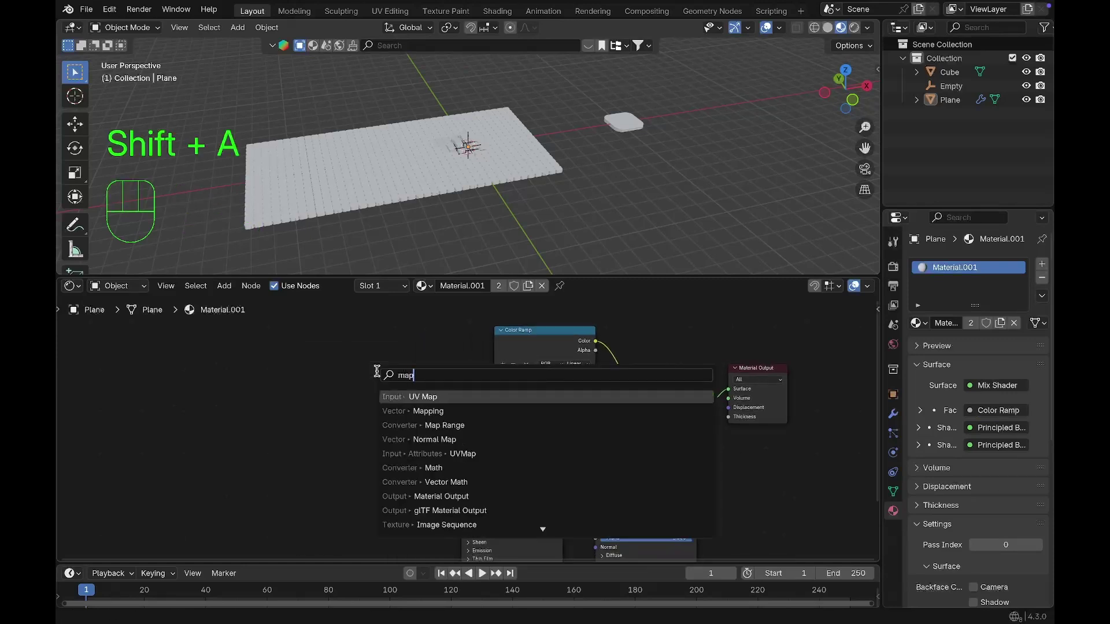
{"action": "left_click", "coordinate": [428, 426]}
{"action": "left_click", "coordinate": [371, 341]}
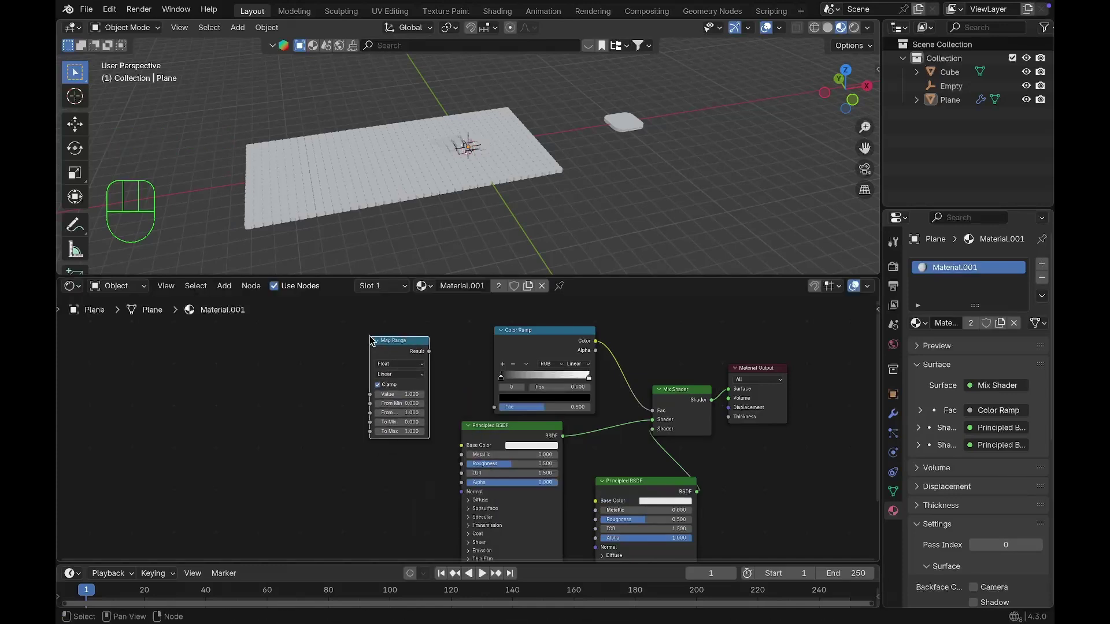
{"action": "left_click_drag", "start_coordinate": [429, 350], "coordinate": [494, 407]}
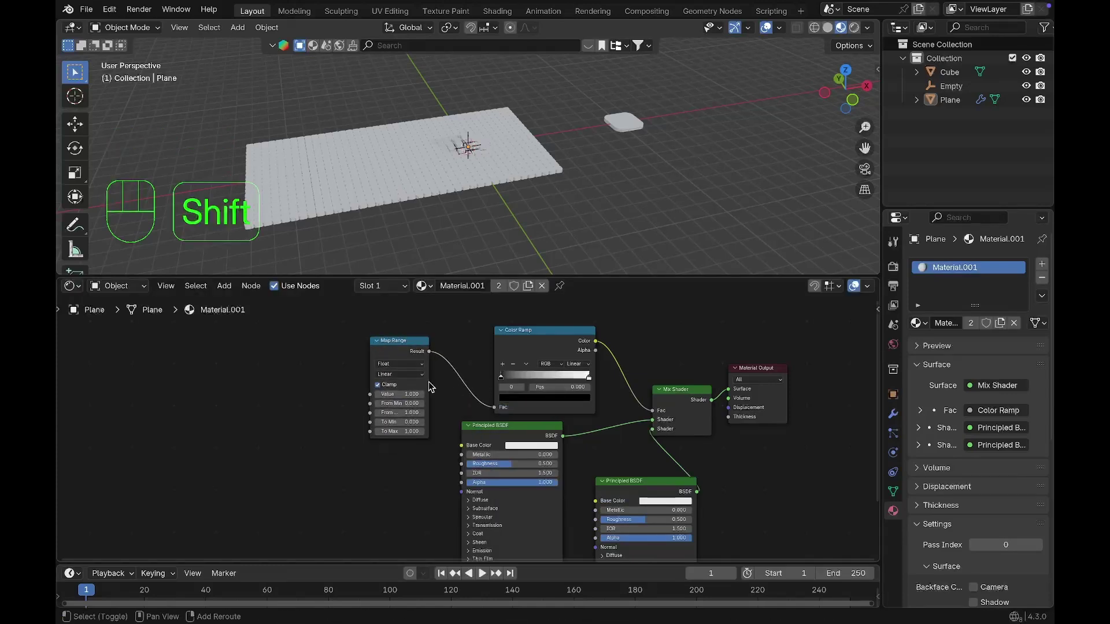
Step: Add an Attribute node before Map Range and connect its Fac output to Map Range's Value input
{"action": "key", "text": "shift+a"}
{"action": "type", "text": "at"}
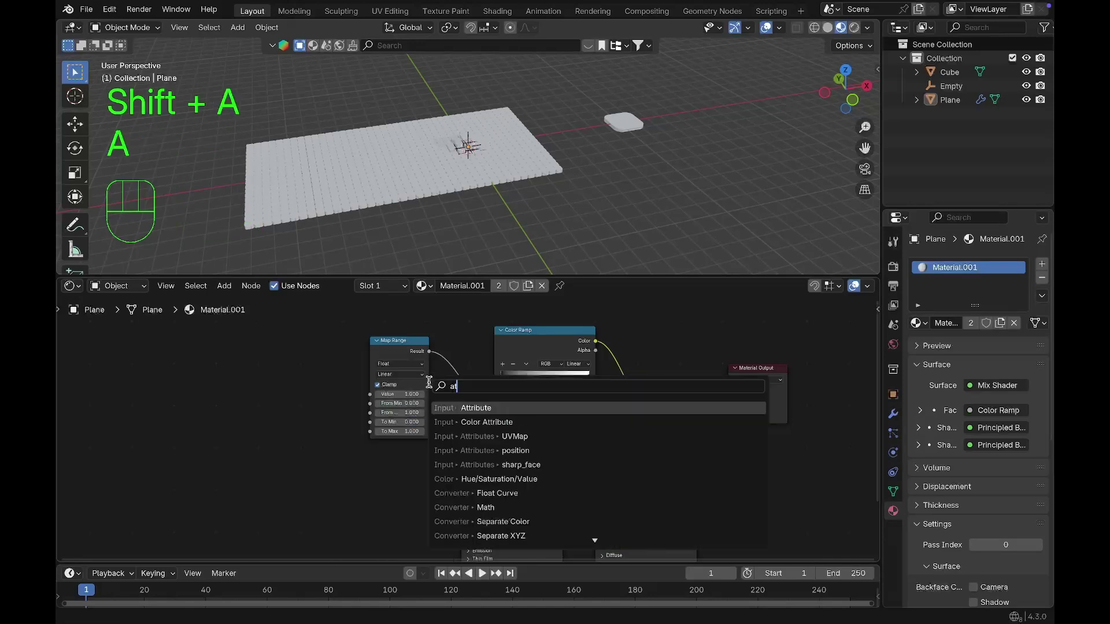
{"action": "left_click", "coordinate": [466, 407]}
{"action": "left_click", "coordinate": [325, 376]}
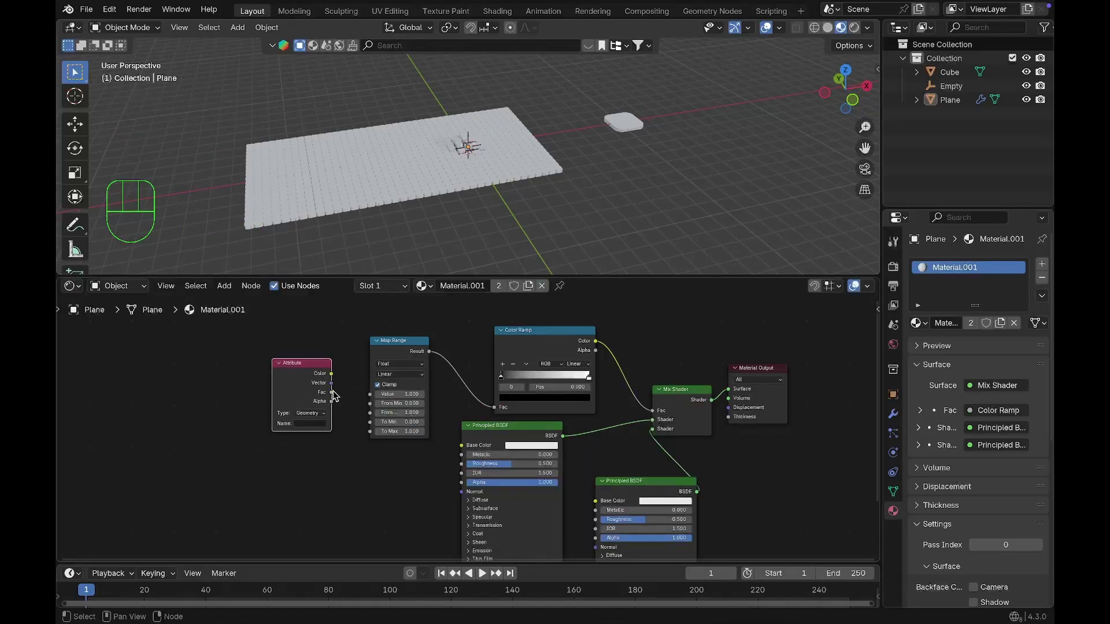
{"action": "left_click_drag", "start_coordinate": [331, 393], "coordinate": [368, 393]}
Step: Check the stored attribute's name in the Geometry Node Editor, return to the Shader Editor and name the Attribute node's attribute "red"
{"action": "scroll", "coordinate": [368, 392], "scroll_direction": "left", "scroll_amount": 3}
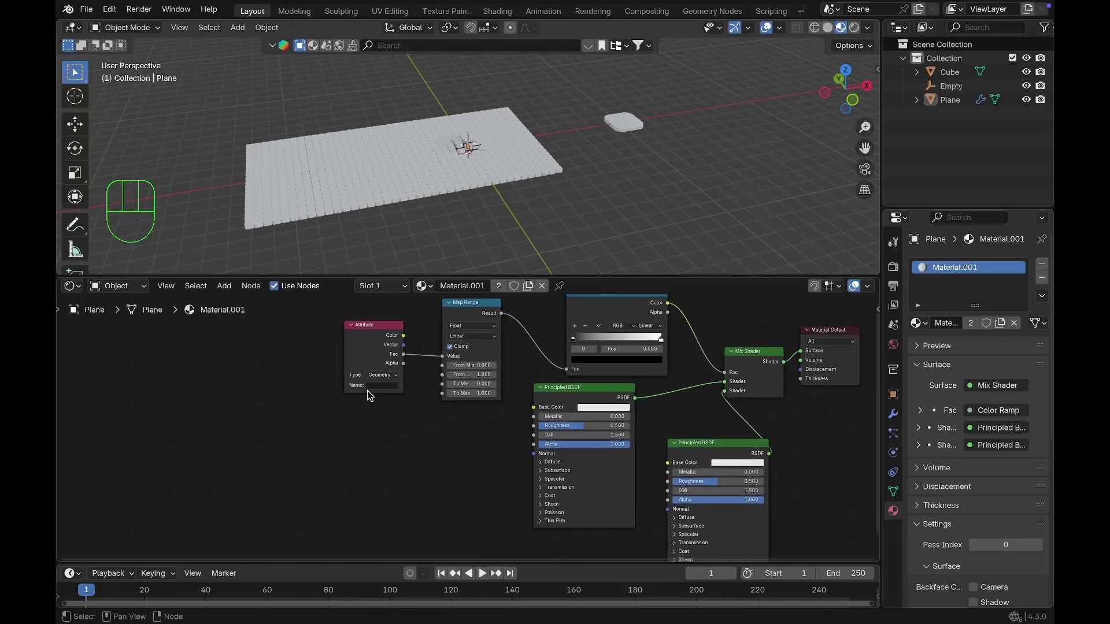
{"action": "scroll", "coordinate": [370, 396], "scroll_direction": "up", "scroll_amount": 2}
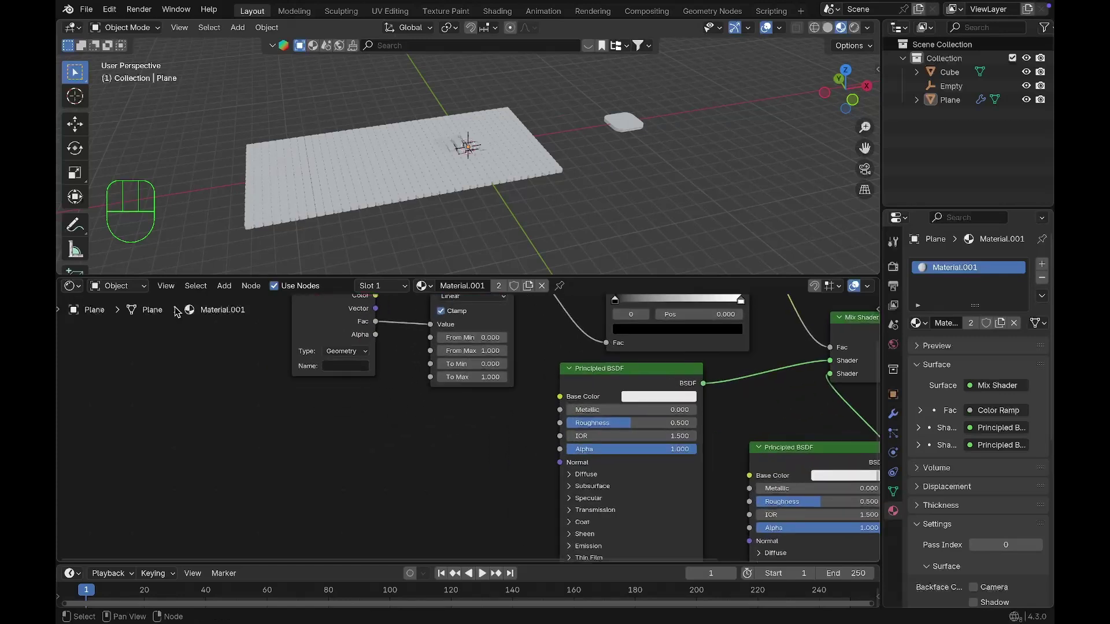
{"action": "left_click_drag", "start_coordinate": [70, 285], "coordinate": [126, 400]}
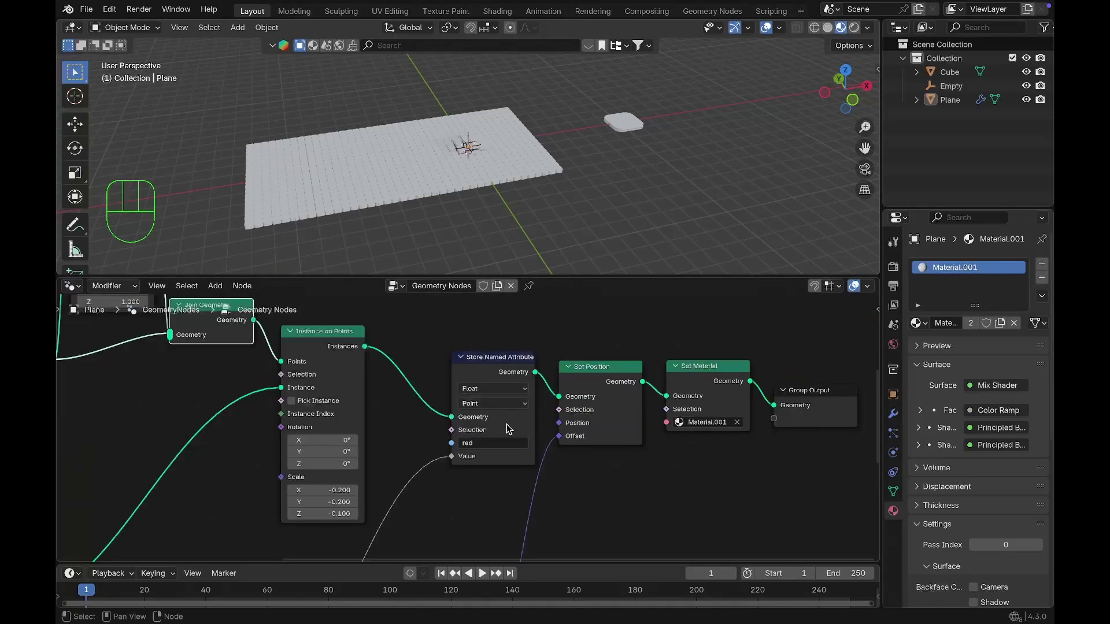
{"action": "left_click", "coordinate": [487, 442]}
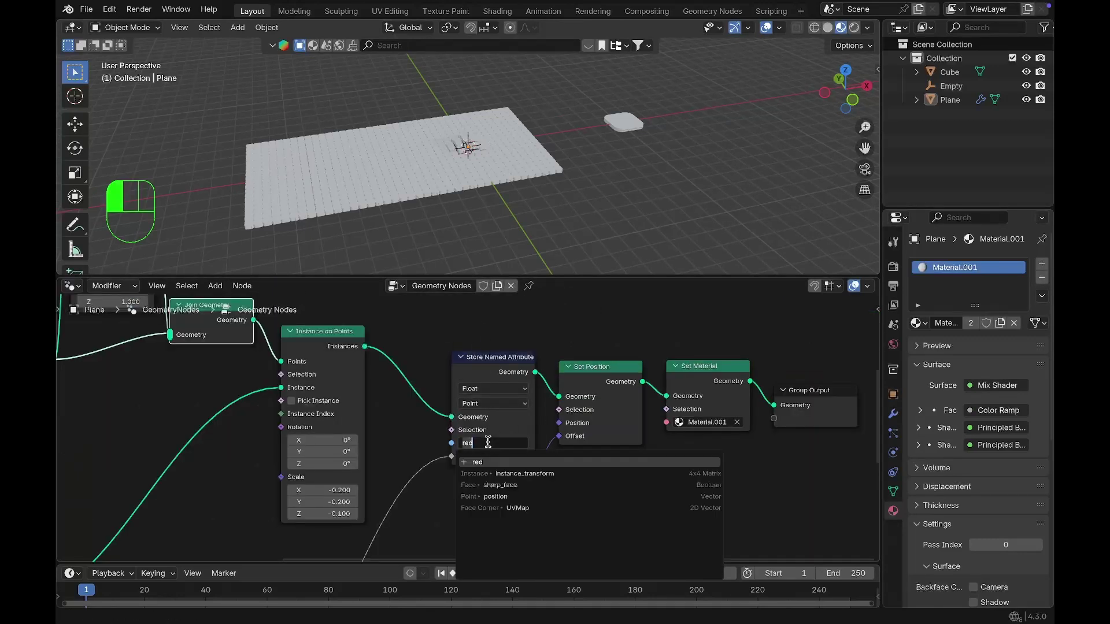
{"action": "left_click", "coordinate": [70, 285]}
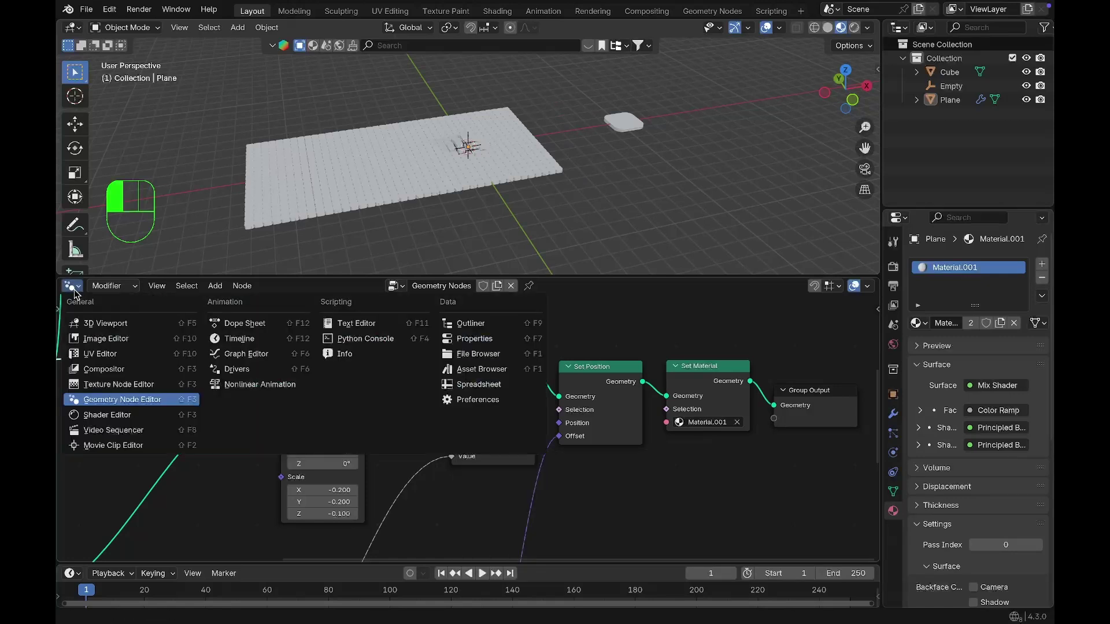
{"action": "left_click_drag", "start_coordinate": [117, 400], "coordinate": [116, 415]}
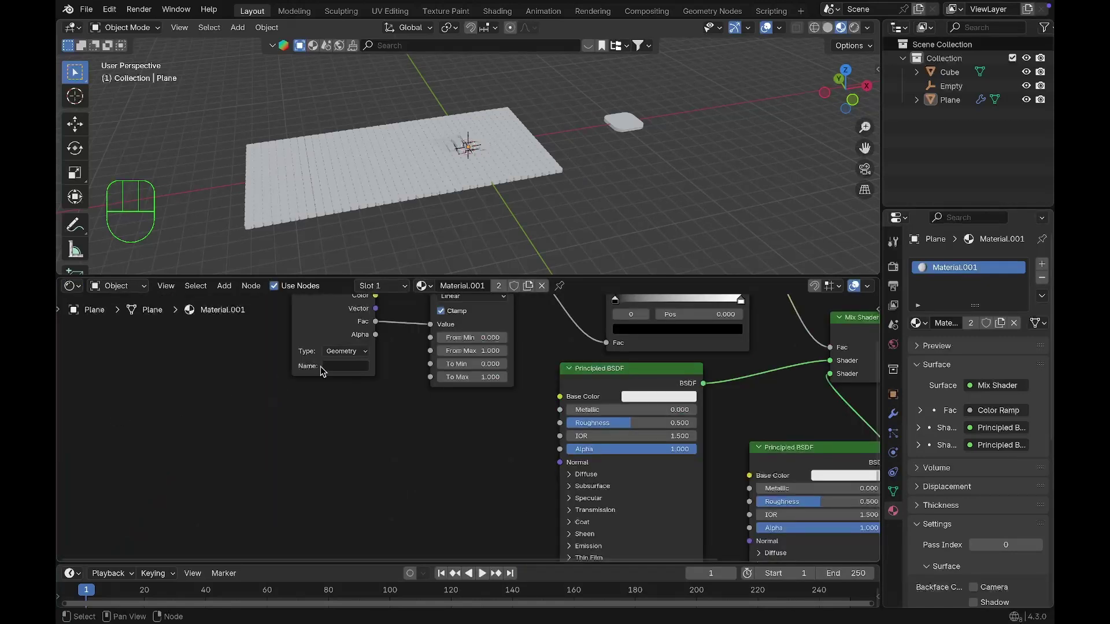
{"action": "left_click", "coordinate": [341, 367]}
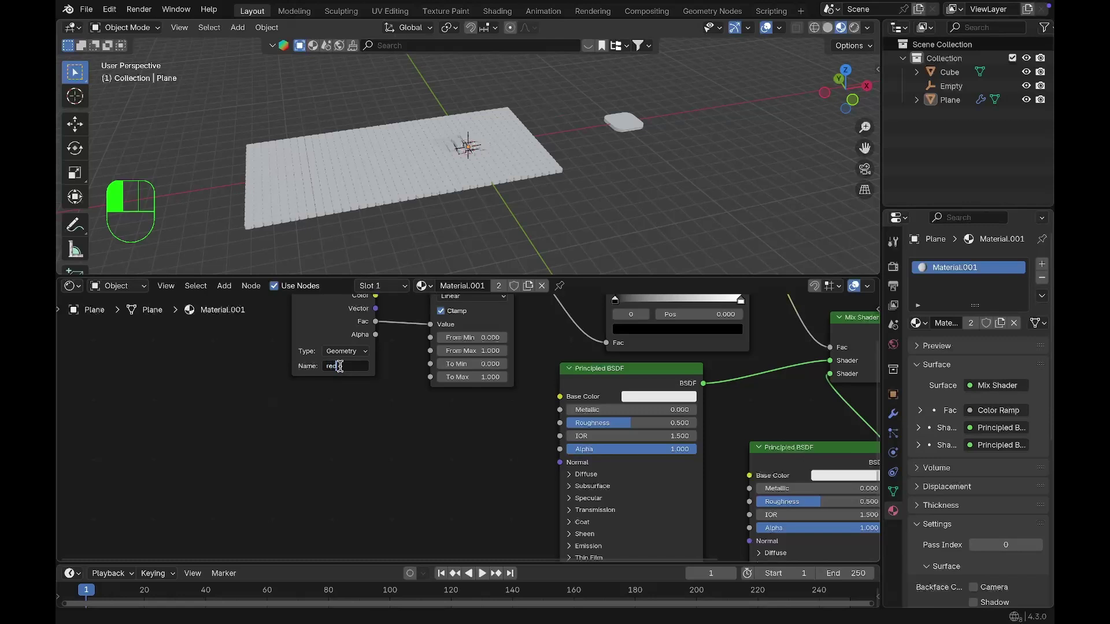
{"action": "key", "text": "Return"}
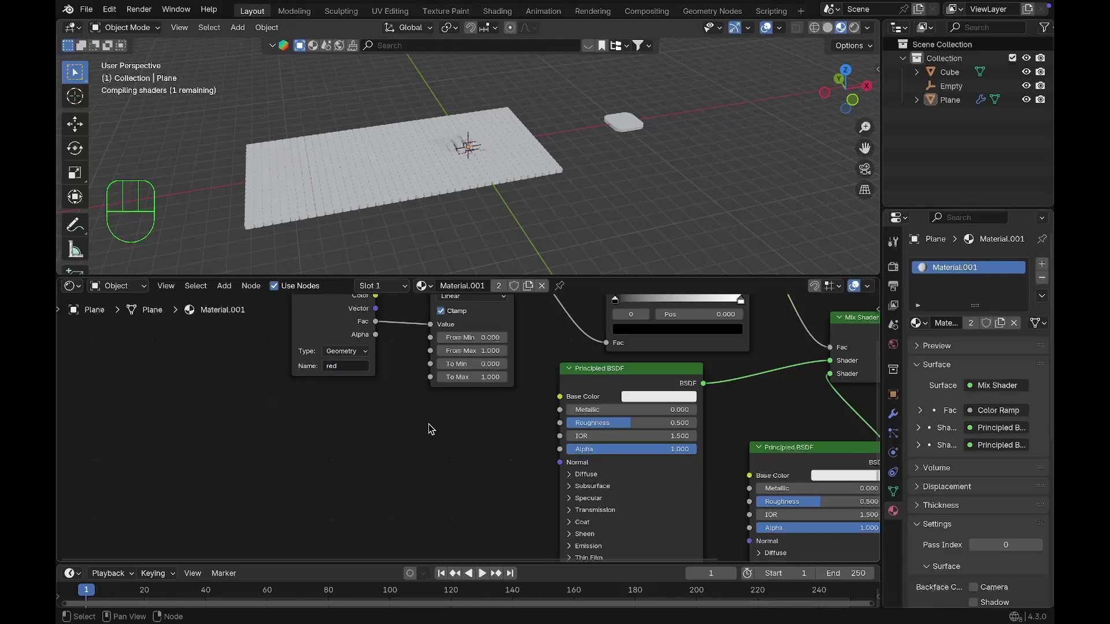
Step: Set the Base Color of the Principled BSDF linked to Mix Shader's second Shader input to blue, hex 412DE7FF
{"action": "scroll", "coordinate": [430, 428], "scroll_direction": "right", "scroll_amount": 5}
{"action": "scroll", "coordinate": [430, 427], "scroll_direction": "right", "scroll_amount": 1}
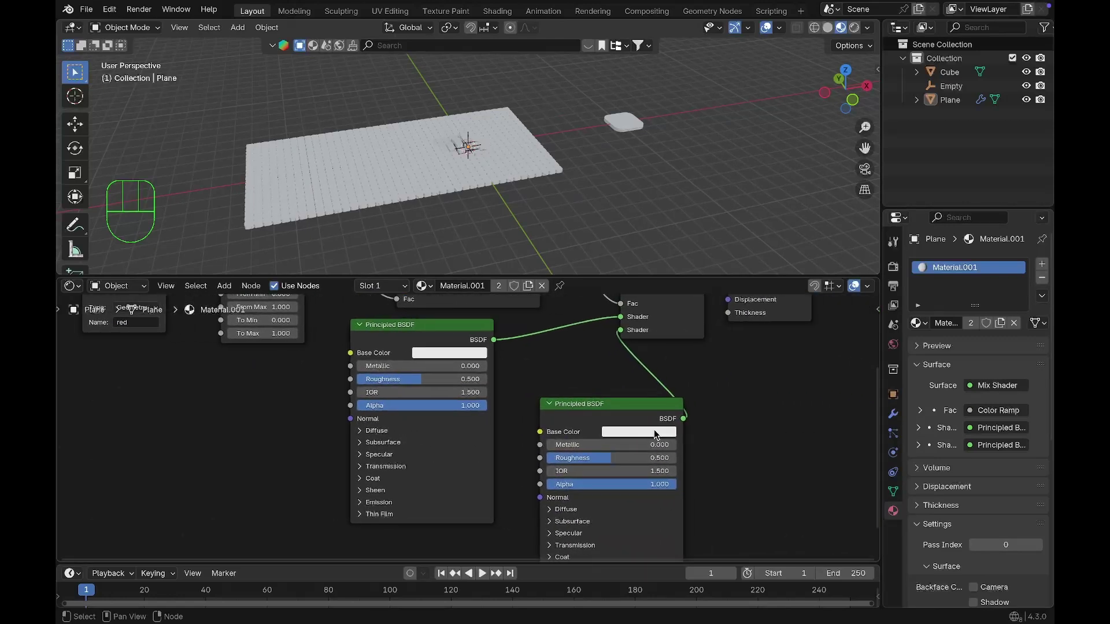
{"action": "left_click", "coordinate": [653, 433]}
{"action": "left_click", "coordinate": [692, 272]}
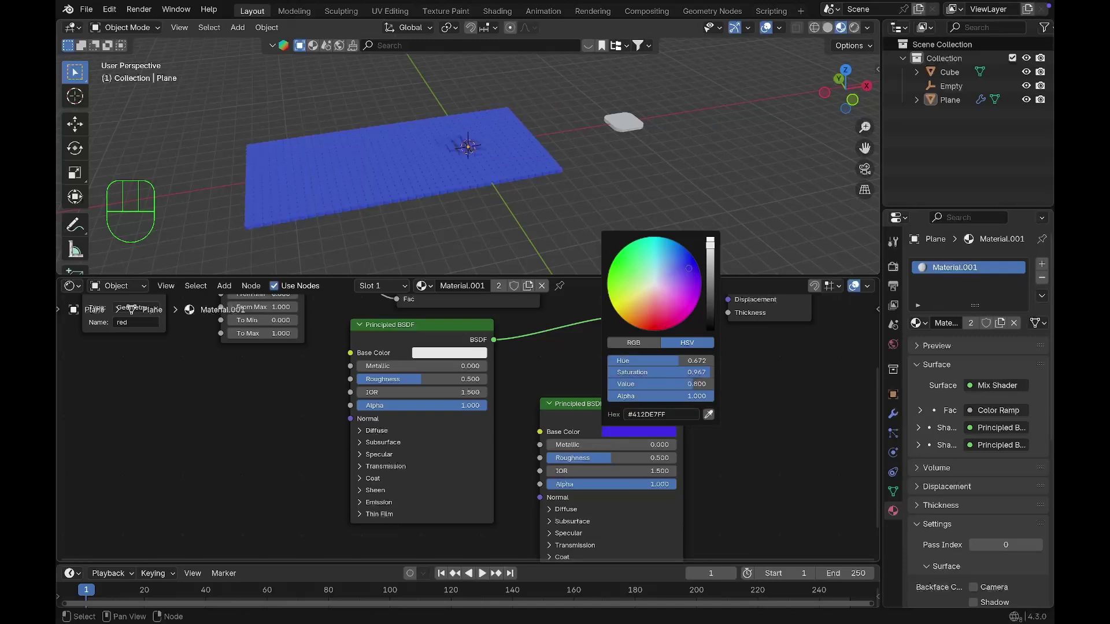
Step: Set the Map Range node's From Min to 1.600 and From Max to 0.600
{"action": "scroll", "coordinate": [262, 372], "scroll_direction": "up", "scroll_amount": 5}
{"action": "scroll", "coordinate": [262, 373], "scroll_direction": "left", "scroll_amount": 2}
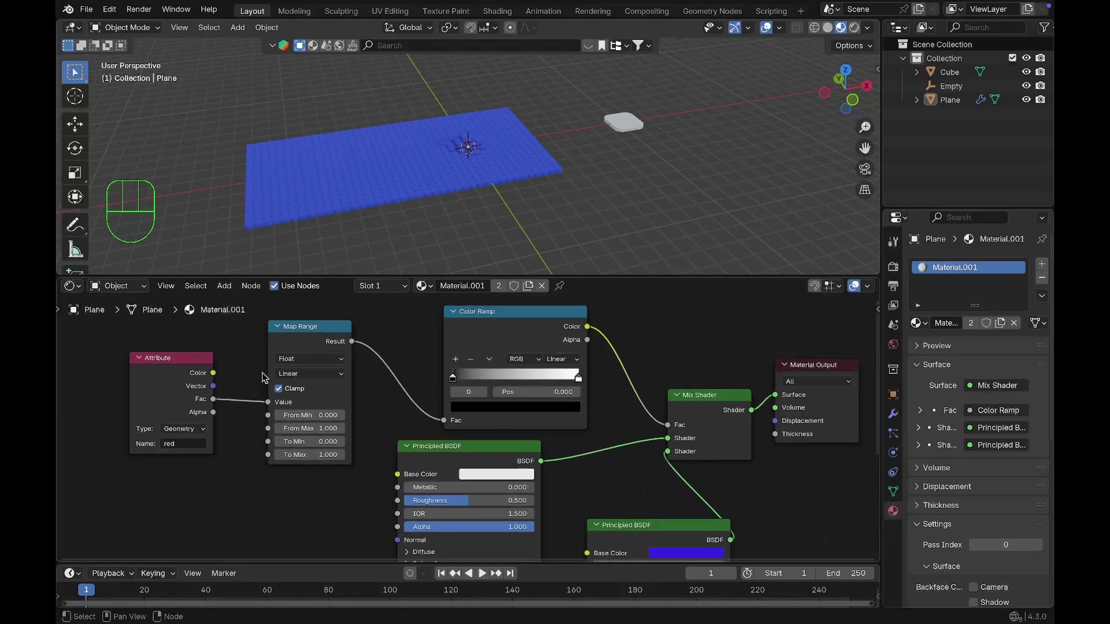
{"action": "scroll", "coordinate": [337, 439], "scroll_direction": "up", "scroll_amount": 2}
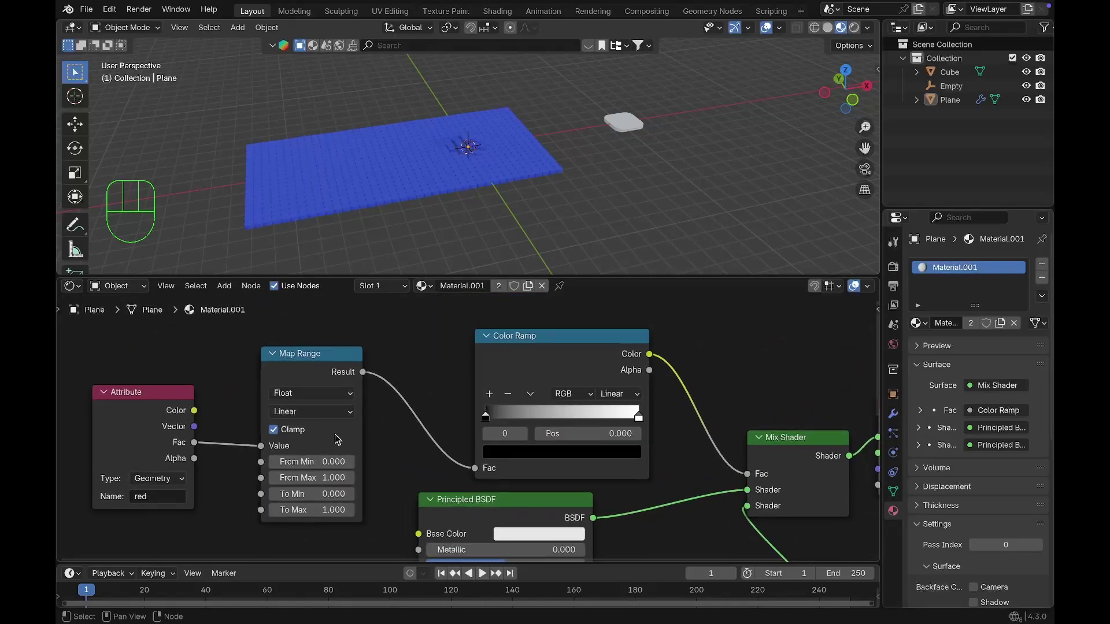
{"action": "mouse_move", "coordinate": [306, 463]}
{"action": "left_mouse_down"}
{"action": "mouse_move", "coordinate": [347, 463]}
{"action": "mouse_move", "coordinate": [295, 479]}
{"action": "left_mouse_up"}
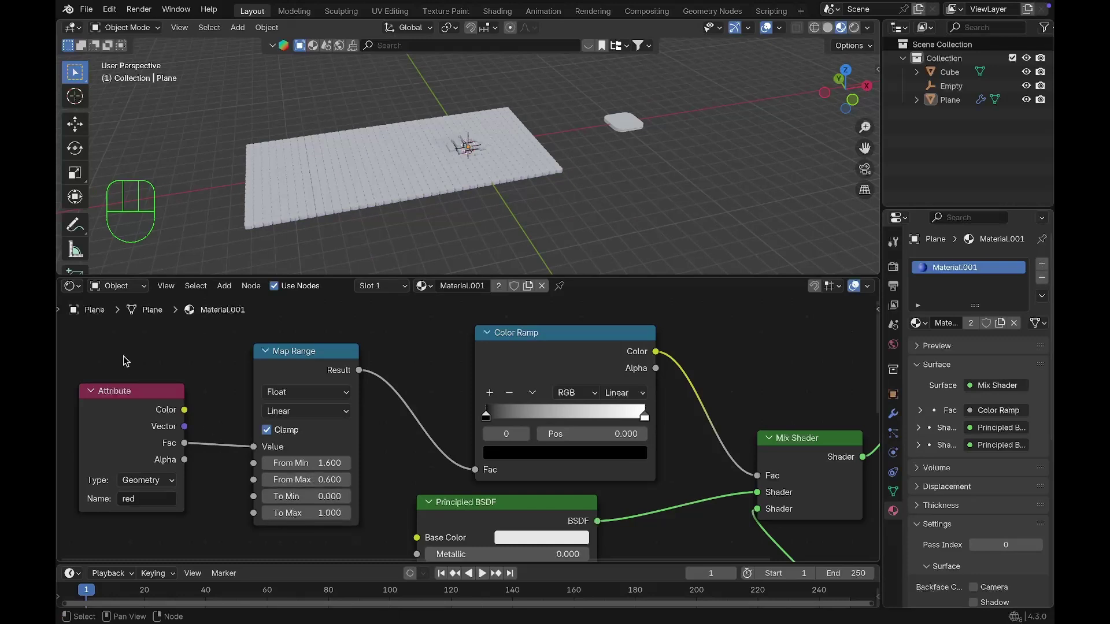
Step: In the Geometry Node Editor, set the Store Named Attribute node's domain to Instance
{"action": "left_click", "coordinate": [72, 285]}
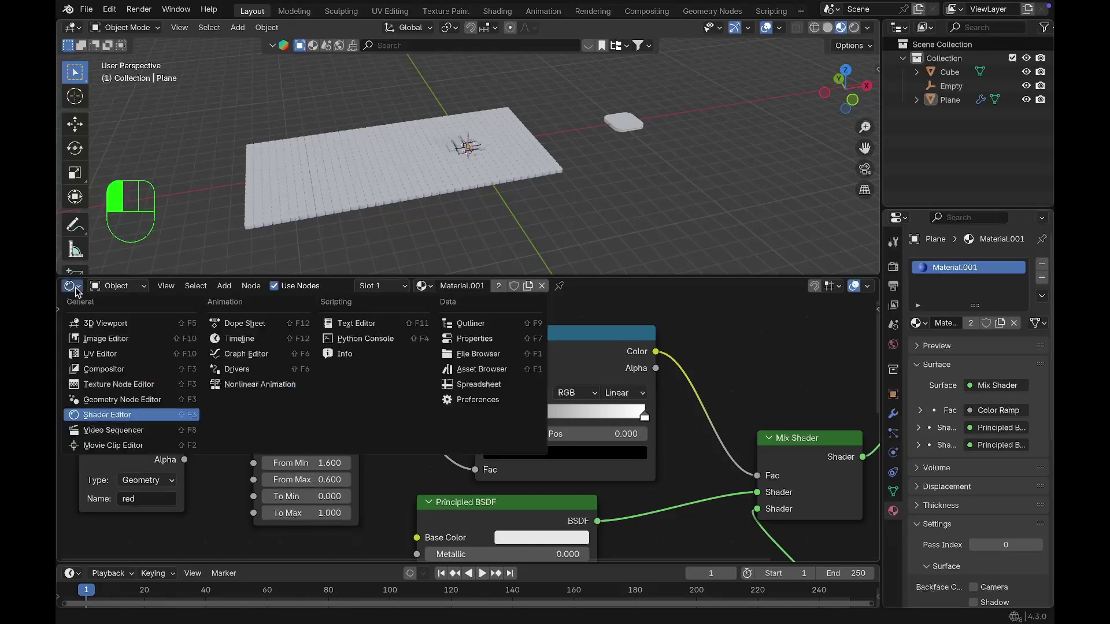
{"action": "left_click", "coordinate": [120, 399]}
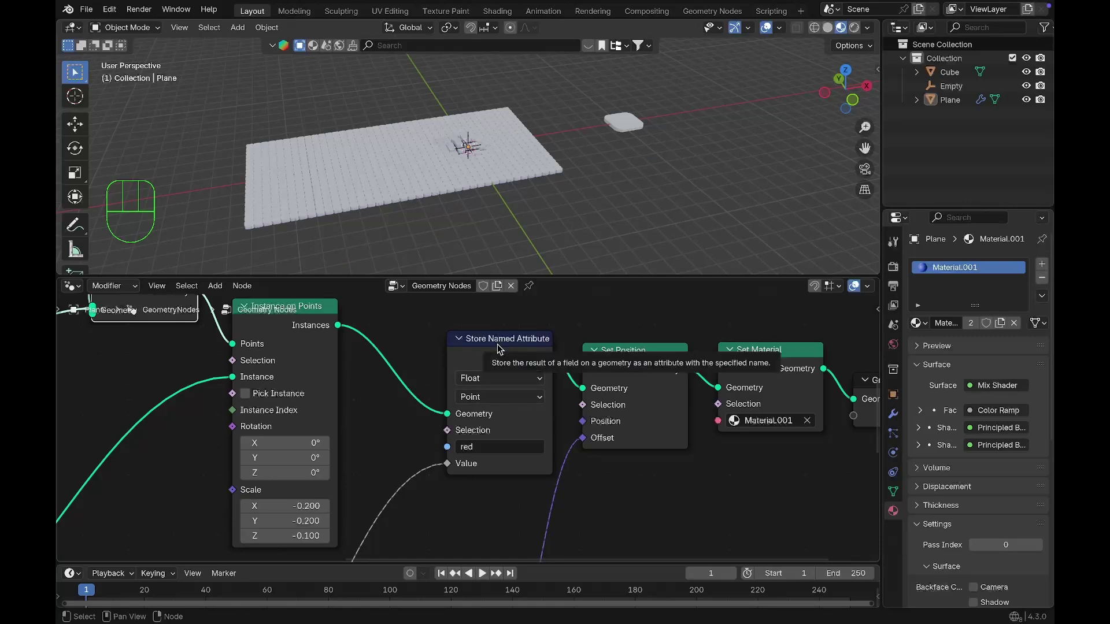
{"action": "left_click", "coordinate": [496, 397]}
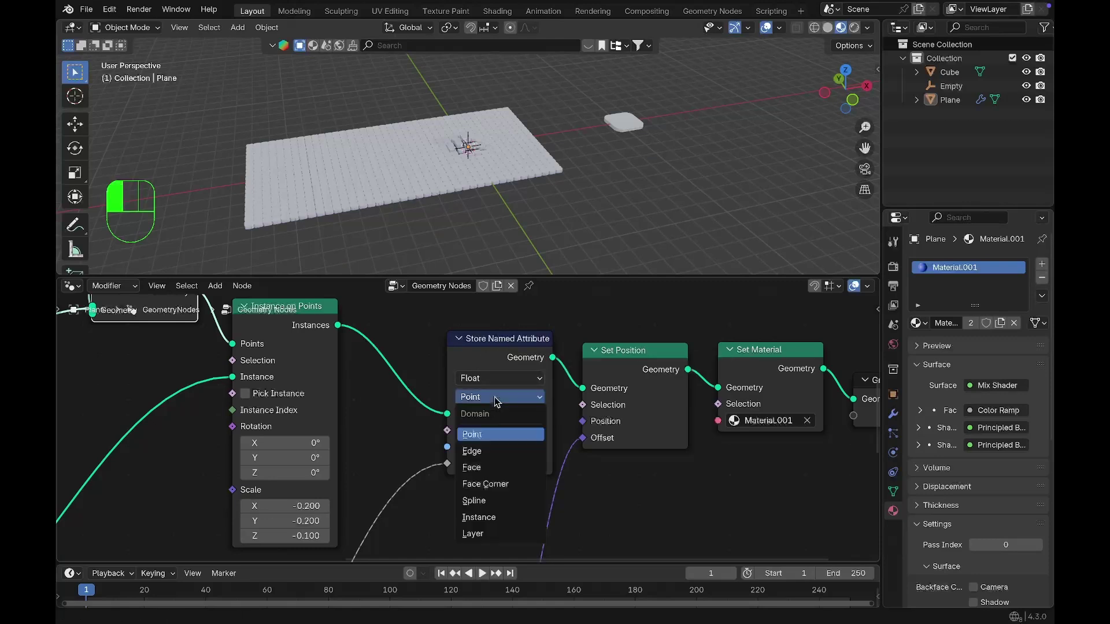
{"action": "left_click", "coordinate": [479, 516]}
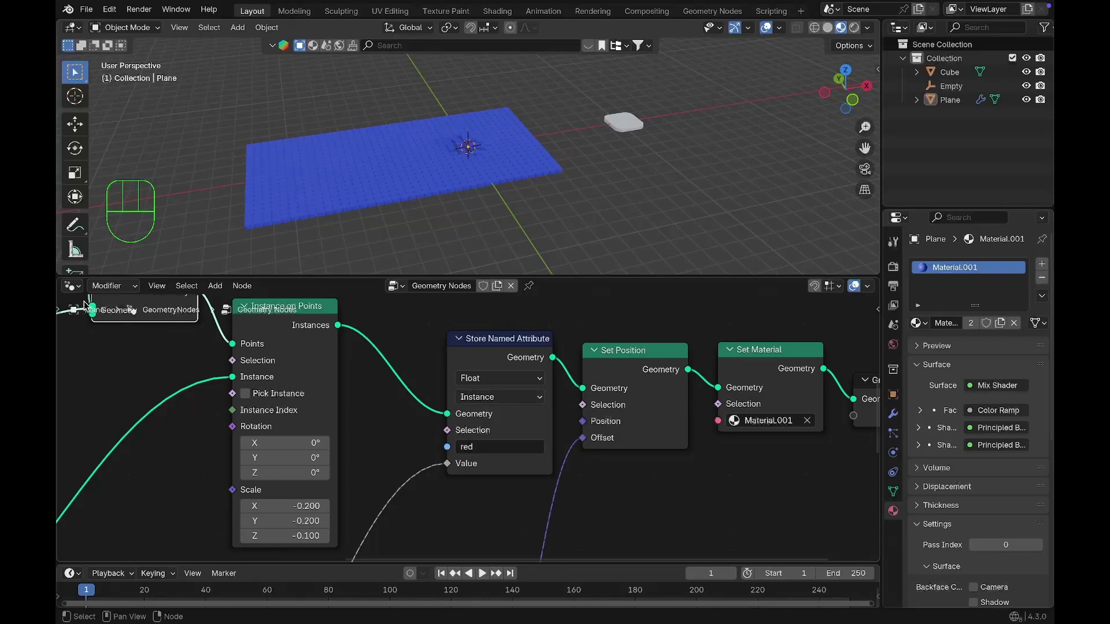
Step: Return to the Shader Editor and set Map Range's From Min to 7.200 and From Max to -4.000
{"action": "left_click", "coordinate": [71, 284]}
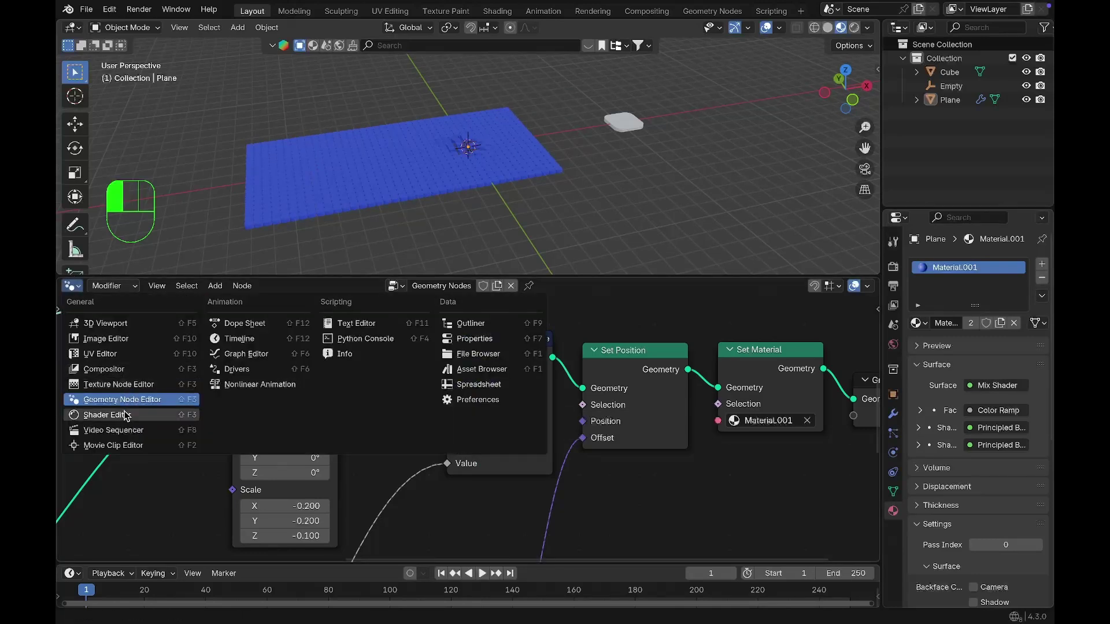
{"action": "left_click", "coordinate": [105, 415]}
{"action": "left_click_drag", "start_coordinate": [335, 463], "coordinate": [242, 480]}
Step: Add a UV sphere at the empty's location and raise it along Z until it floats above the tile grid
{"action": "middle_click_drag", "start_coordinate": [475, 112], "coordinate": [526, 103]}
{"action": "key", "text": "shift+a"}
{"action": "mouse_move", "coordinate": [441, 54]}
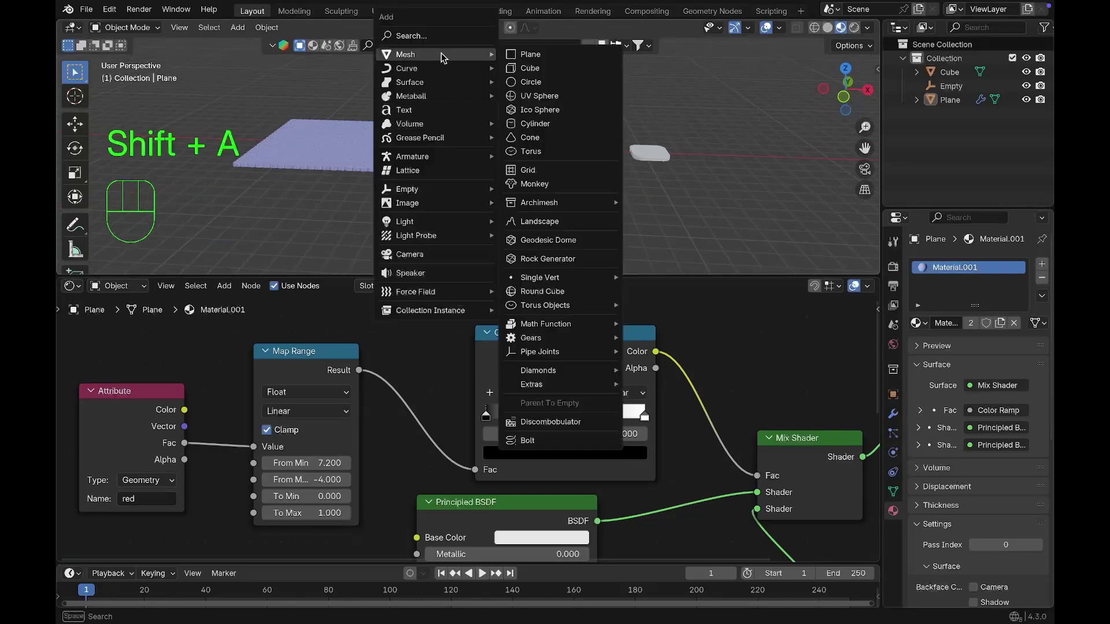
{"action": "left_click", "coordinate": [544, 97]}
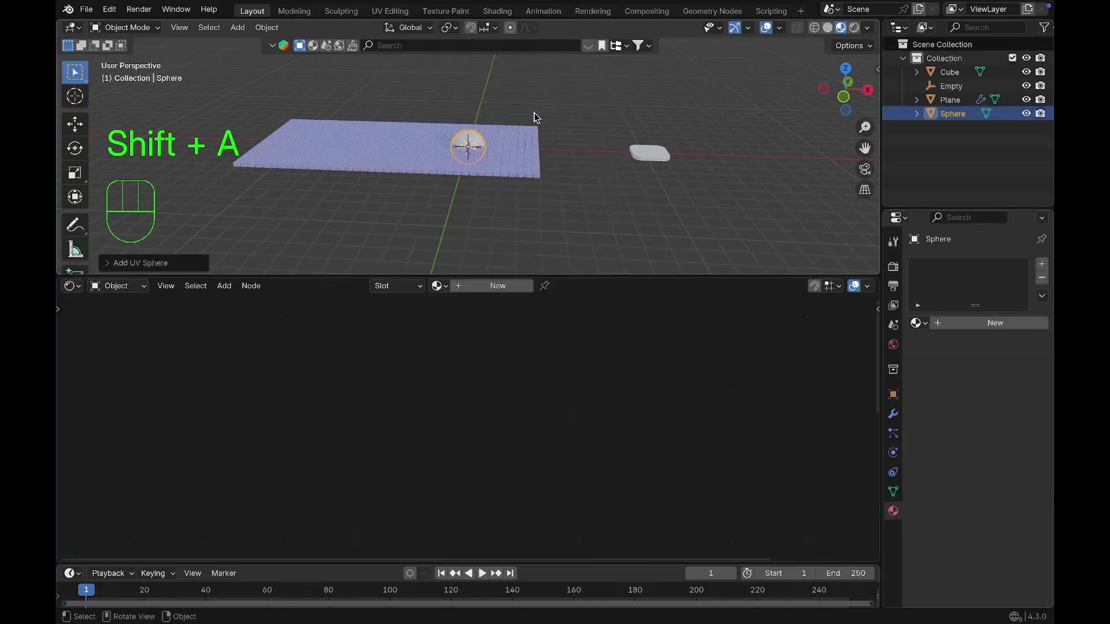
{"action": "key", "text": "g"}
{"action": "key", "text": "z"}
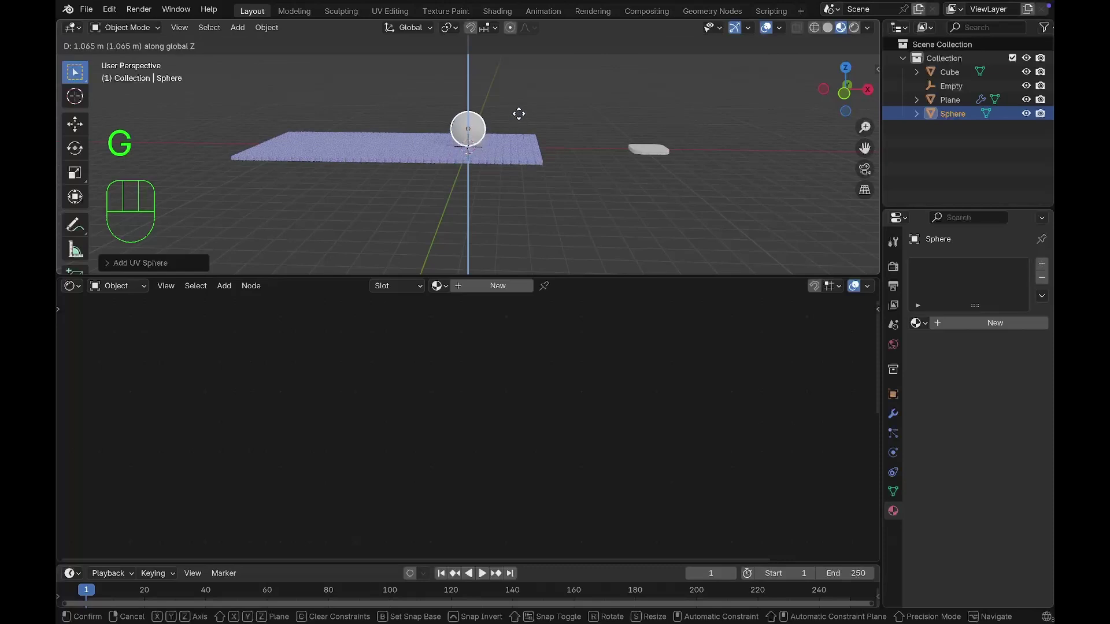
{"action": "left_click", "coordinate": [519, 105]}
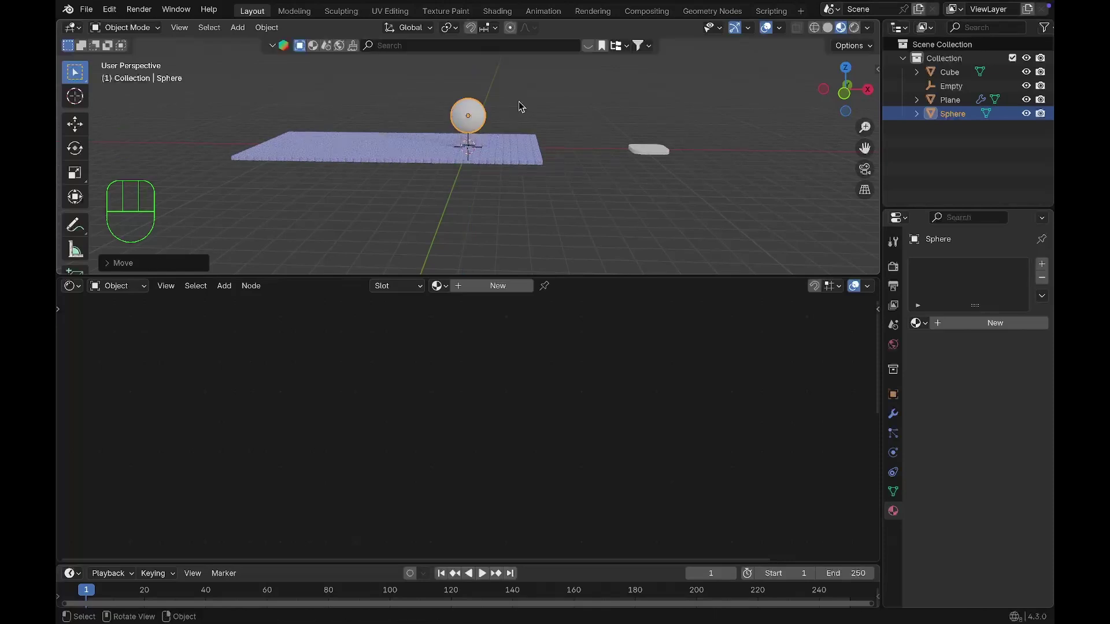